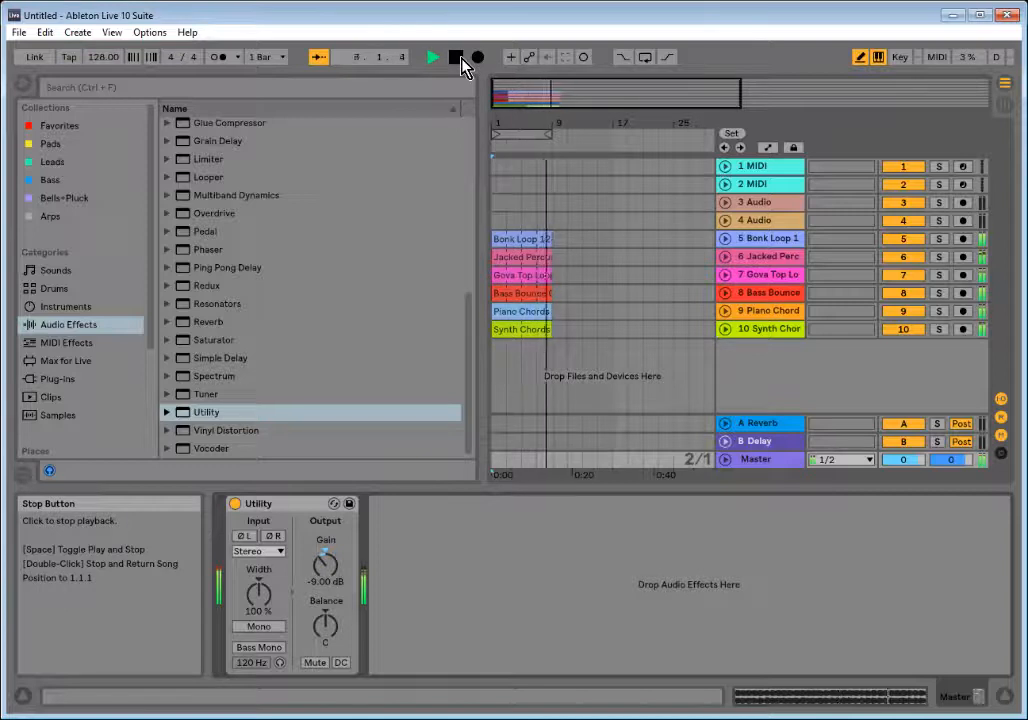
# - Play the eight-bar arrangement of six loops from the start and stop playback
pyautogui.click(458, 58)
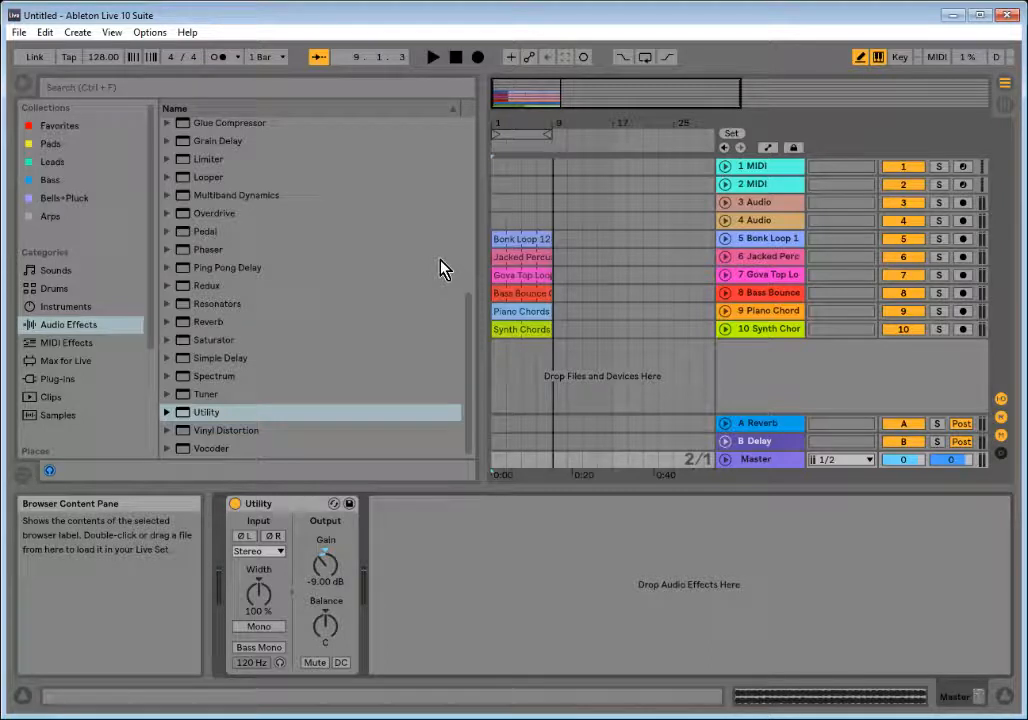
pyautogui.click(432, 57)
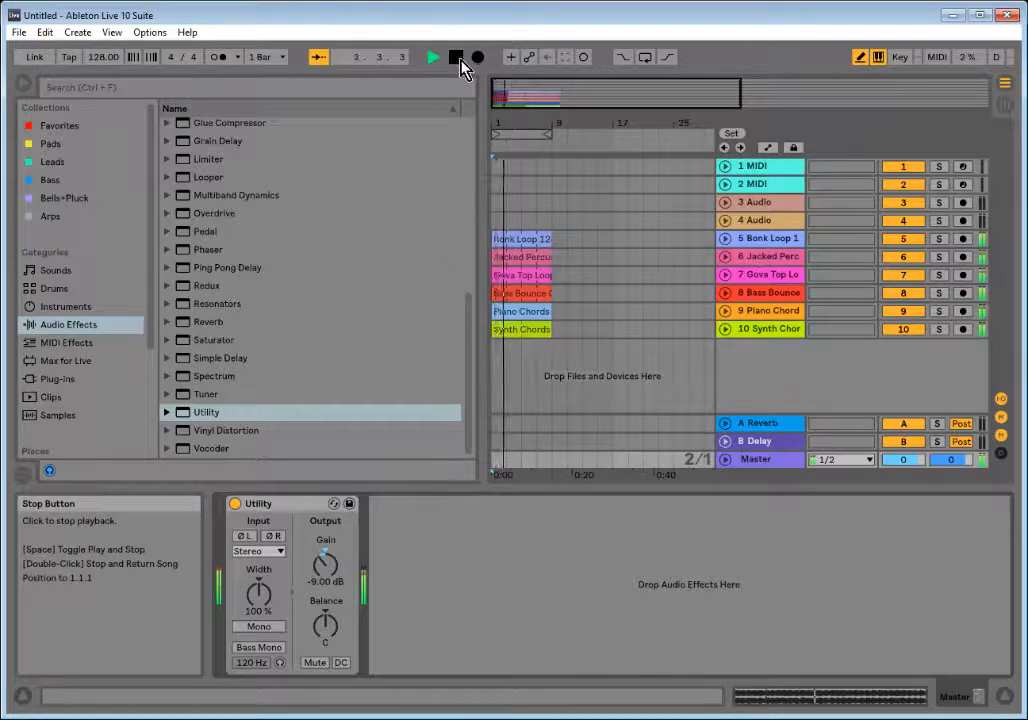
pyautogui.click(459, 59)
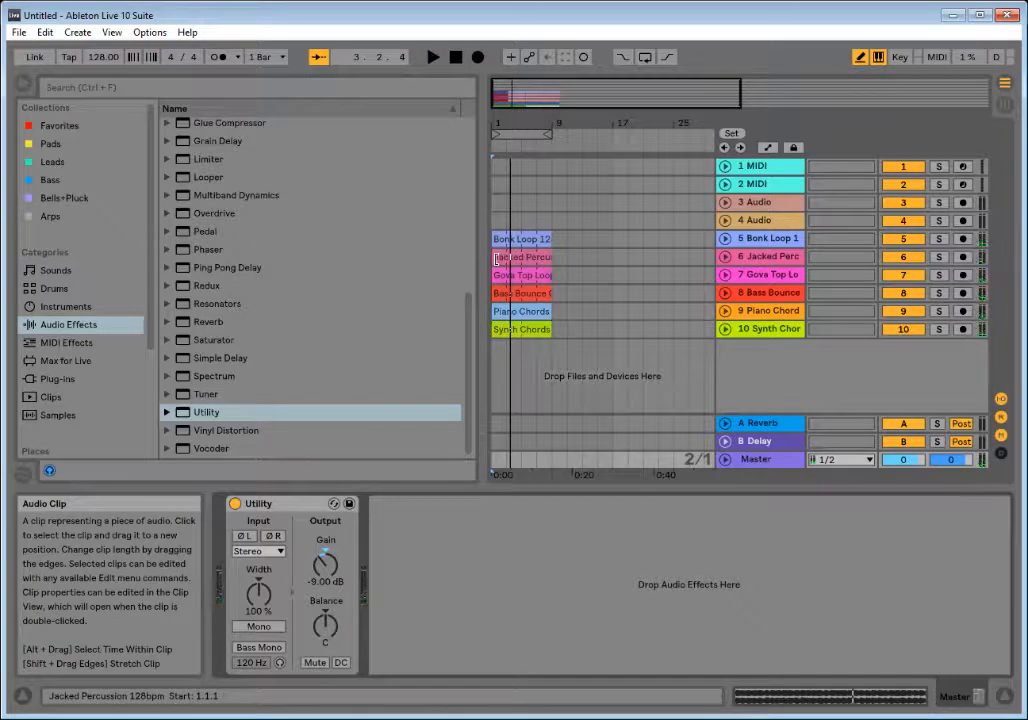
# - Trim the clip starts so percussion enters at bar 3, top loop, piano and synth chords at bar 5, and bass at bar 7
pyautogui.moveTo(495, 257); pyautogui.dragTo(538, 311)
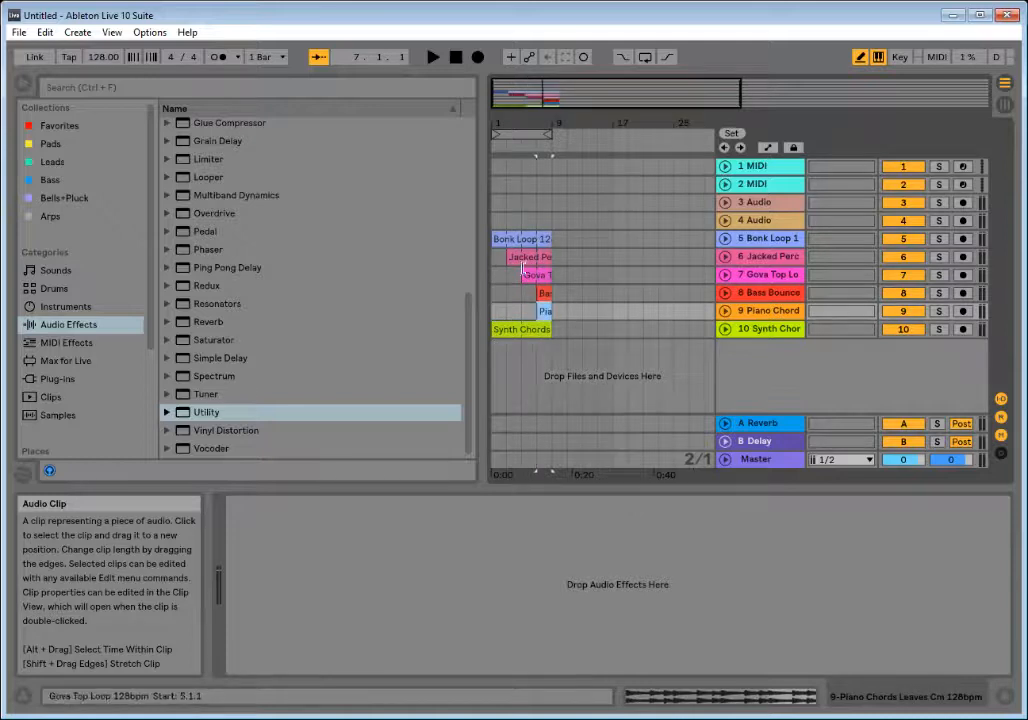
pyautogui.moveTo(493, 336); pyautogui.dragTo(538, 311)
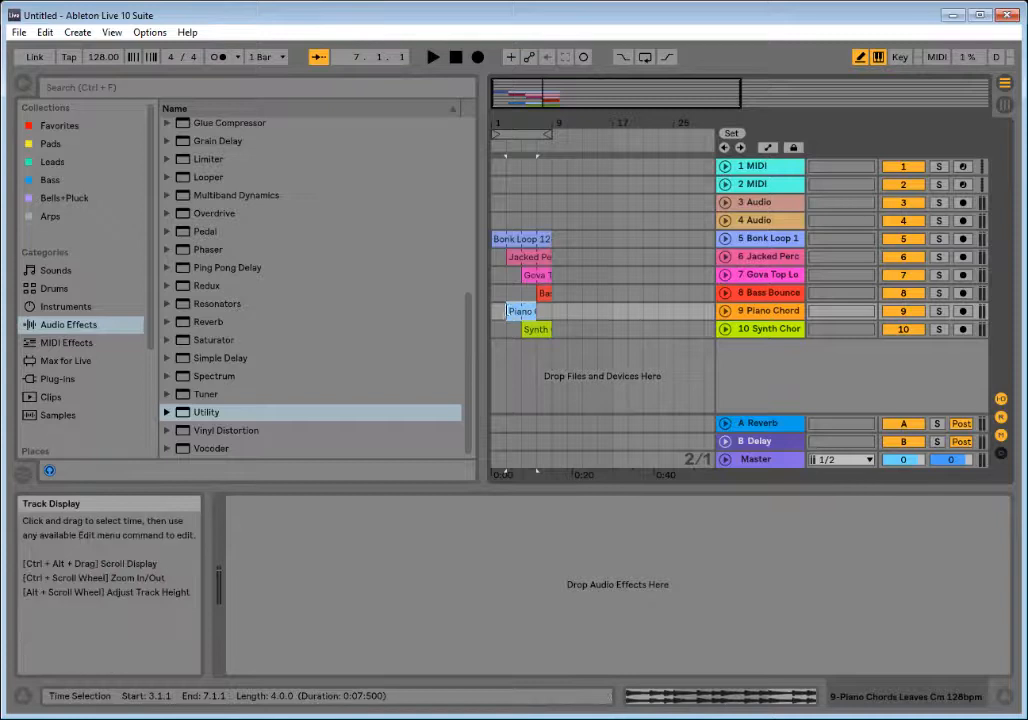
pyautogui.moveTo(506, 311); pyautogui.dragTo(546, 311)
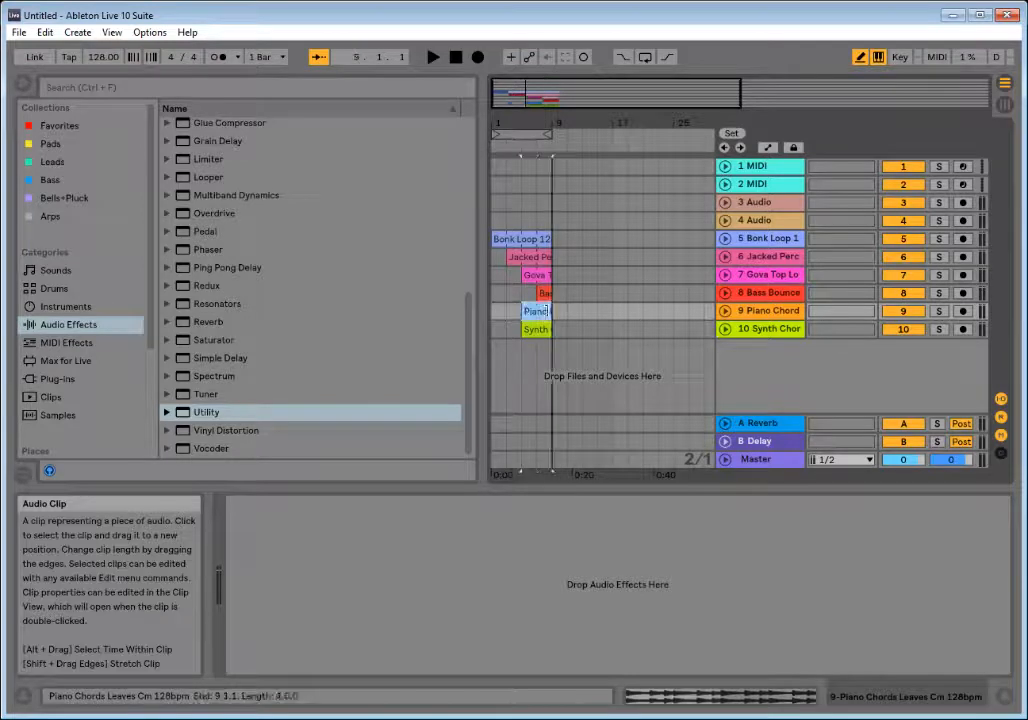
# - Play through the staggered arrangement and extend all the trimmed clips back to start at bar 1
pyautogui.click(437, 62)
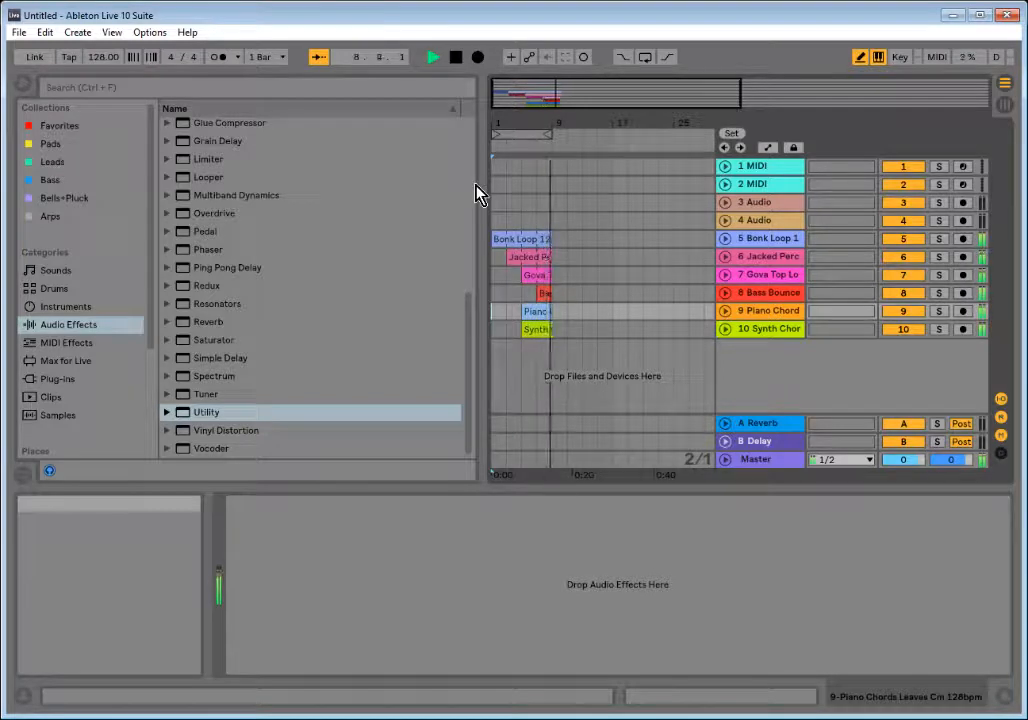
pyautogui.click(460, 57)
pyautogui.click(463, 62)
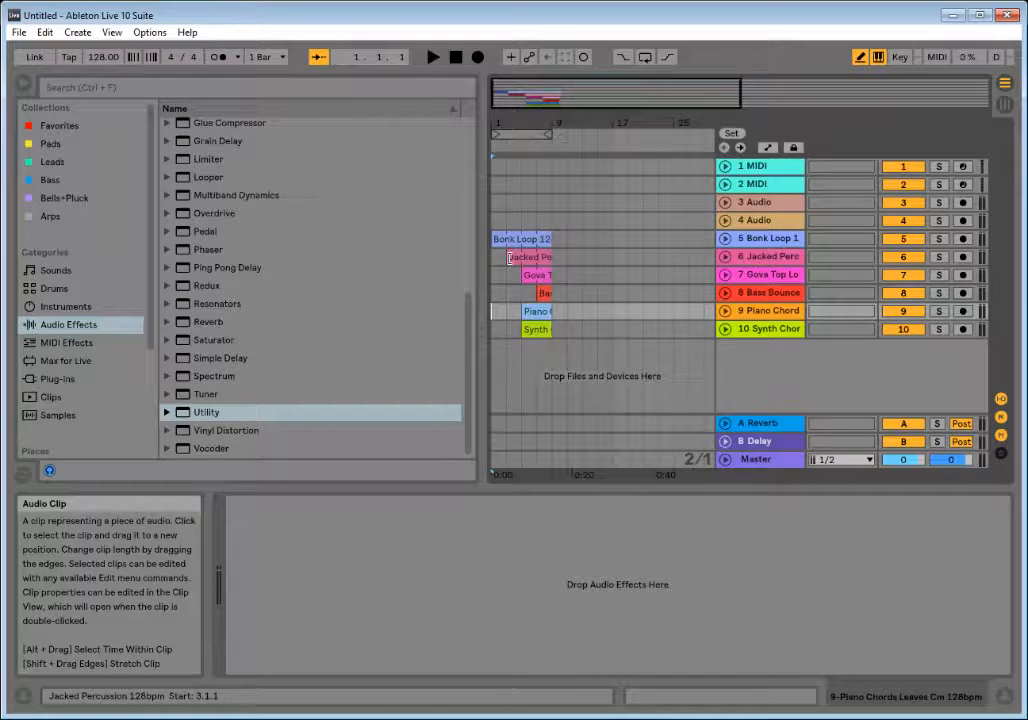
pyautogui.moveTo(510, 257); pyautogui.dragTo(495, 329)
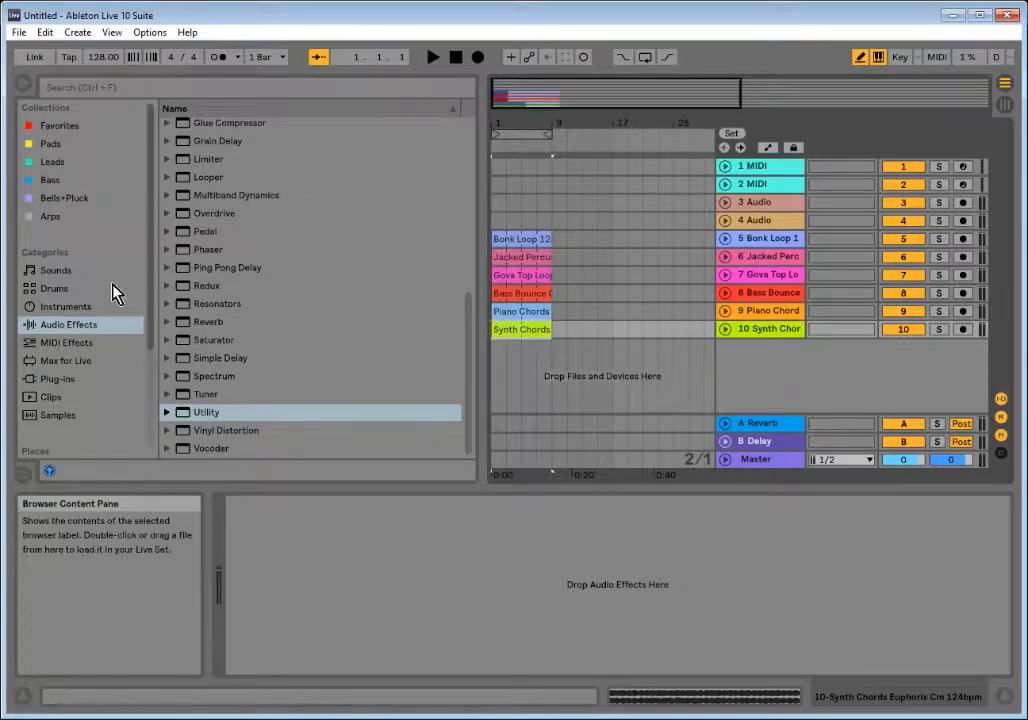
# - Browse the Build and Drop pack's drum samples to Full Loops and preview Bonk Loop 128bpm
pyautogui.scroll(-2, 84, 380)
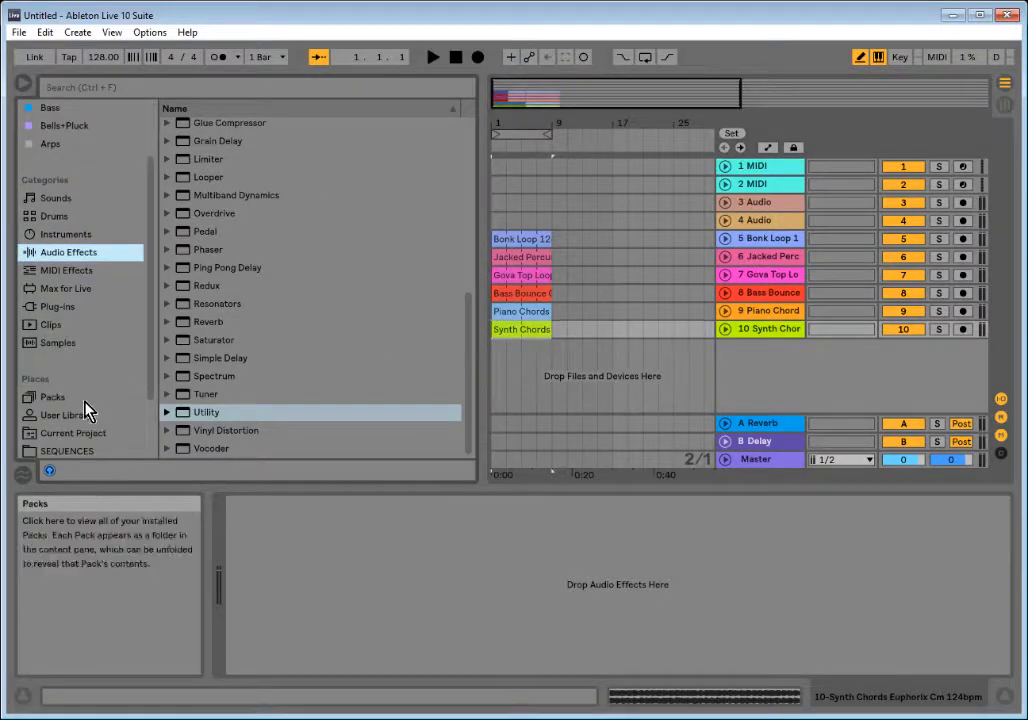
pyautogui.click(84, 398)
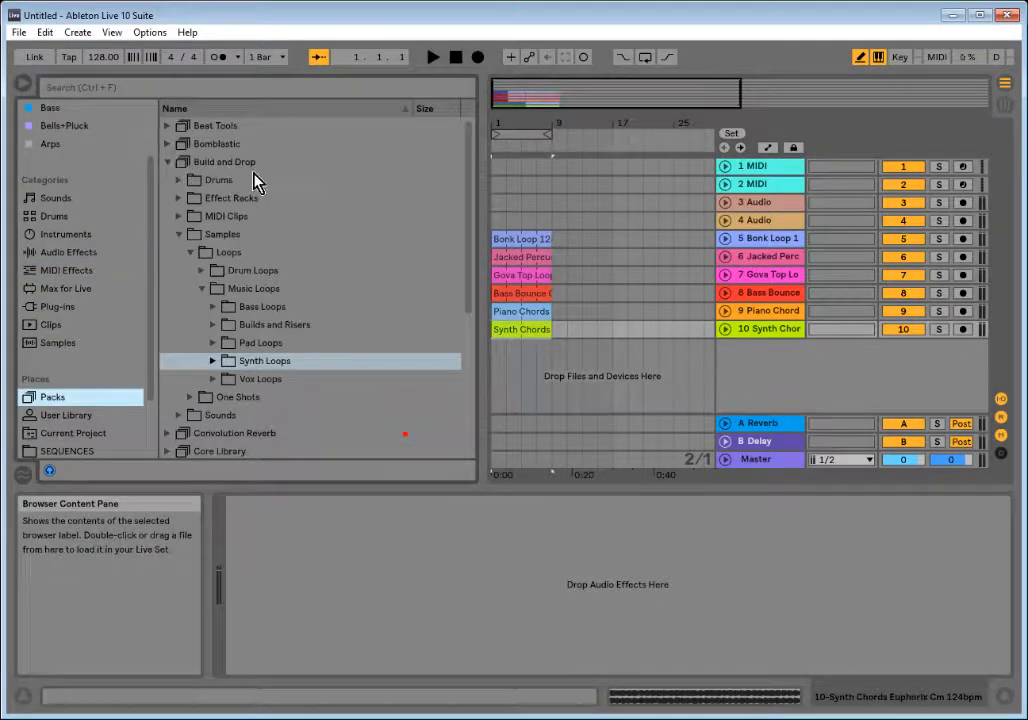
pyautogui.click(170, 163)
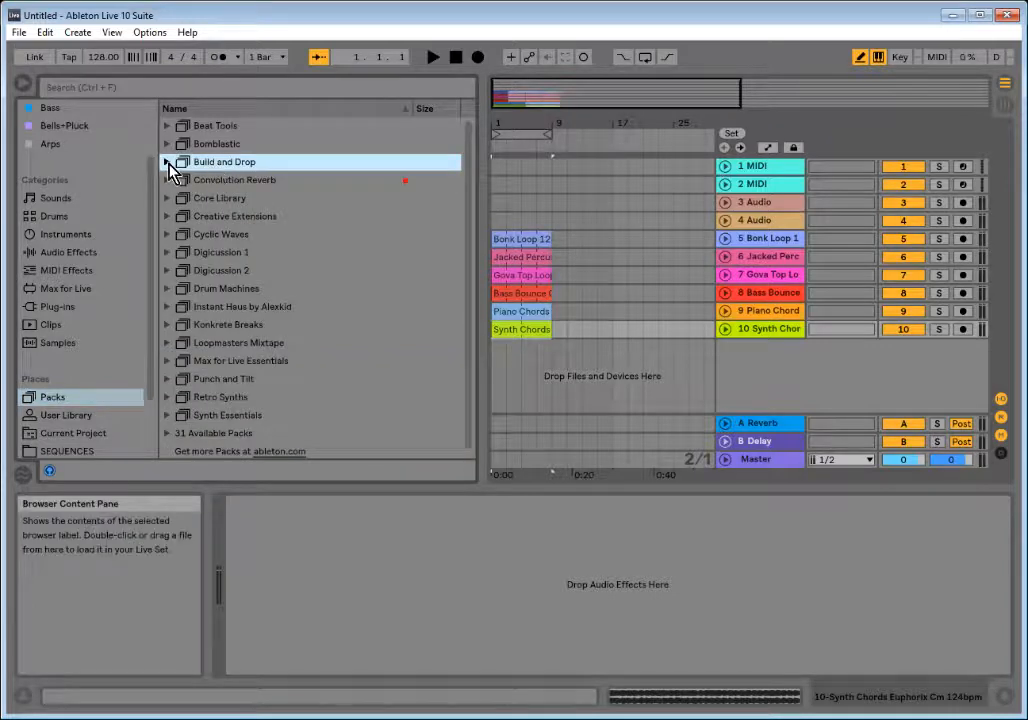
pyautogui.click(167, 162)
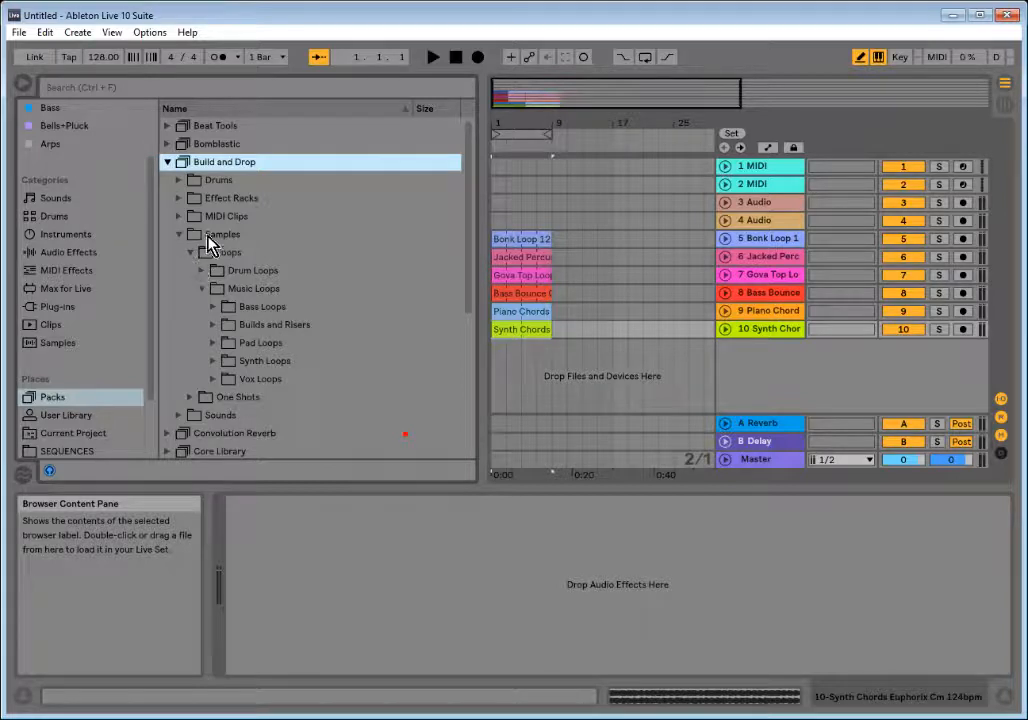
pyautogui.click(204, 271)
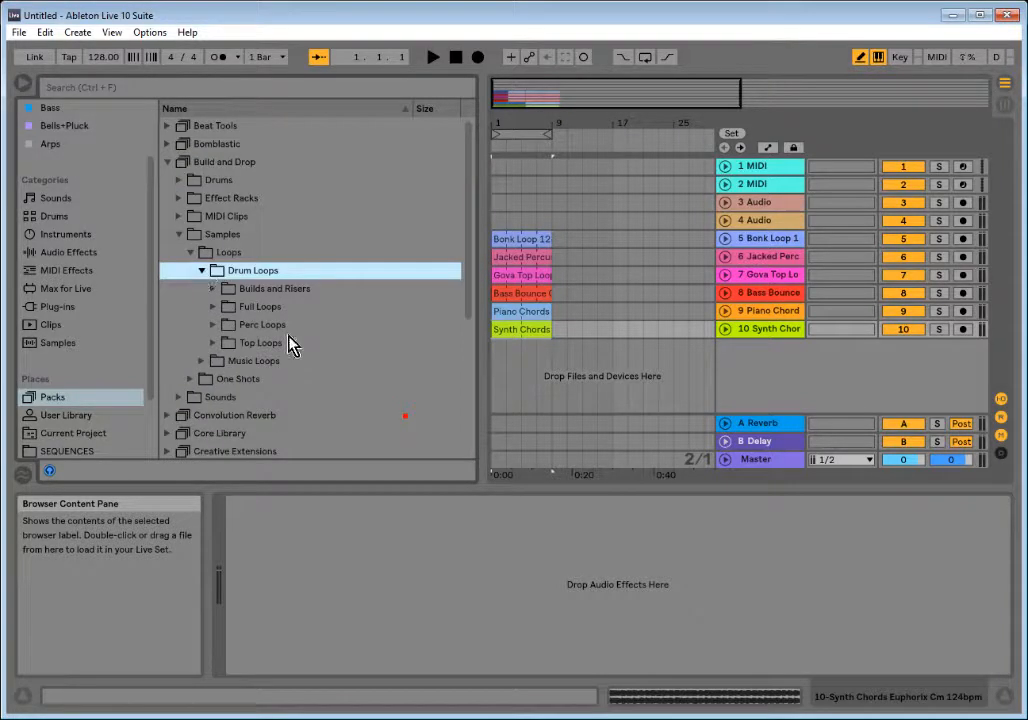
pyautogui.click(214, 308)
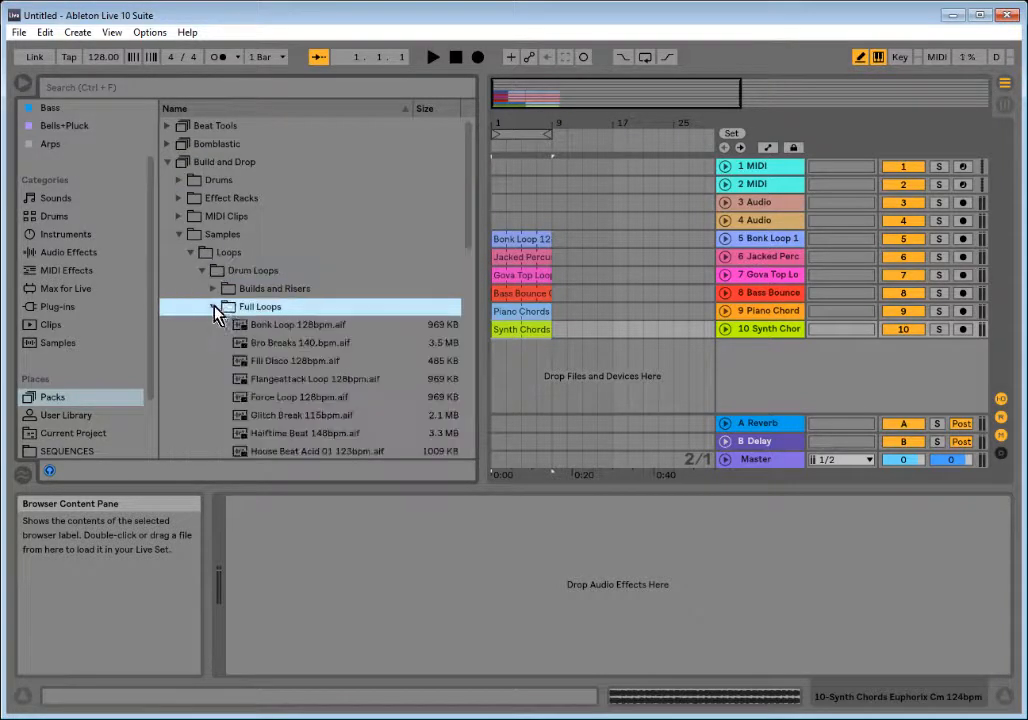
pyautogui.click(319, 326)
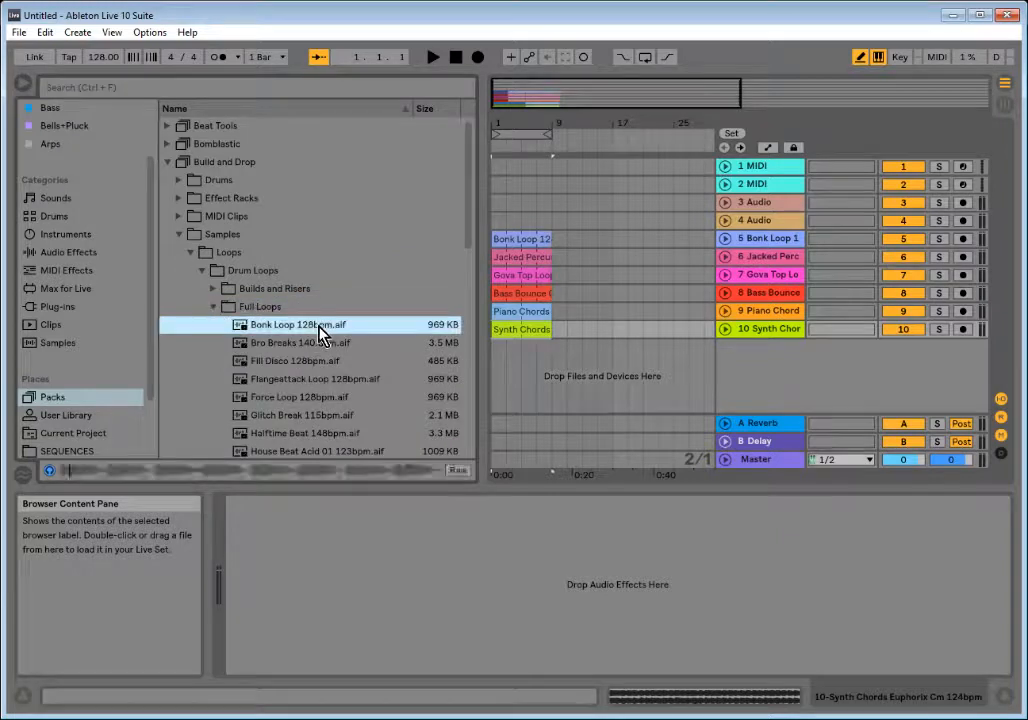
# - Preview Glock Top Loop 128bpm from the Perc Loops folder and Gova Top Loop 128bpm from the Top Loops folder
pyautogui.click(220, 310)
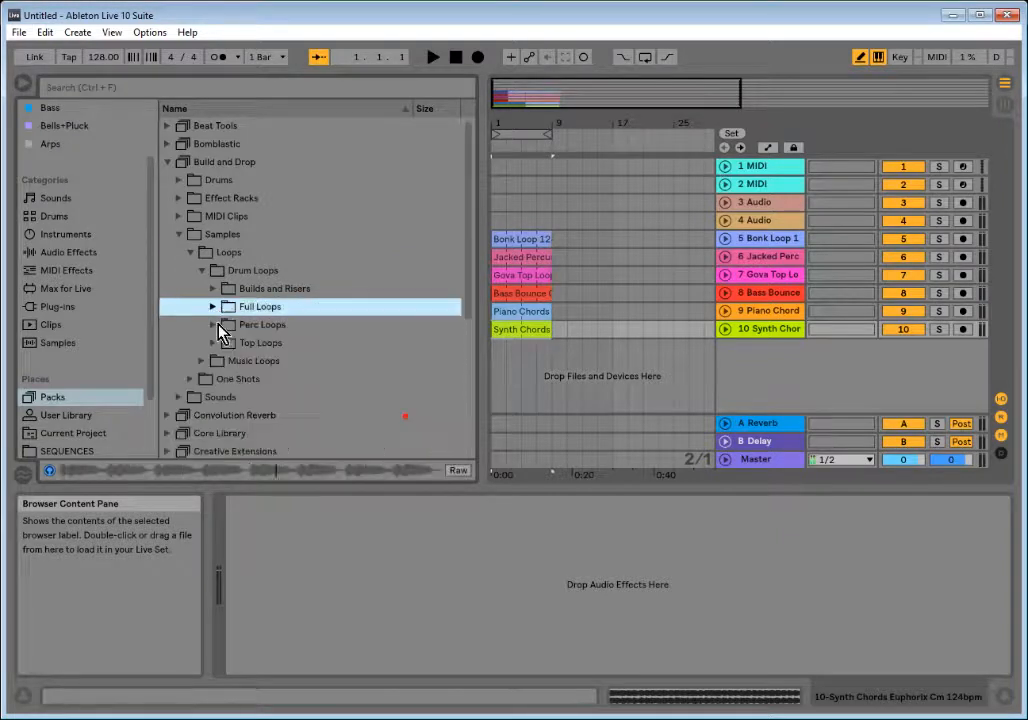
pyautogui.click(218, 324)
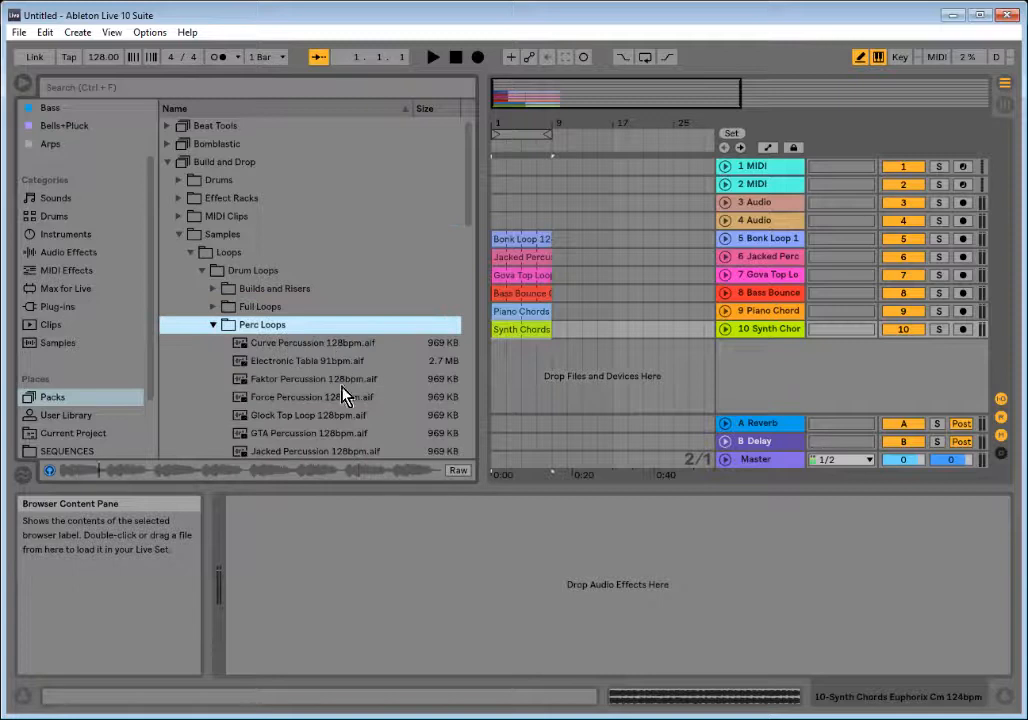
pyautogui.click(345, 417)
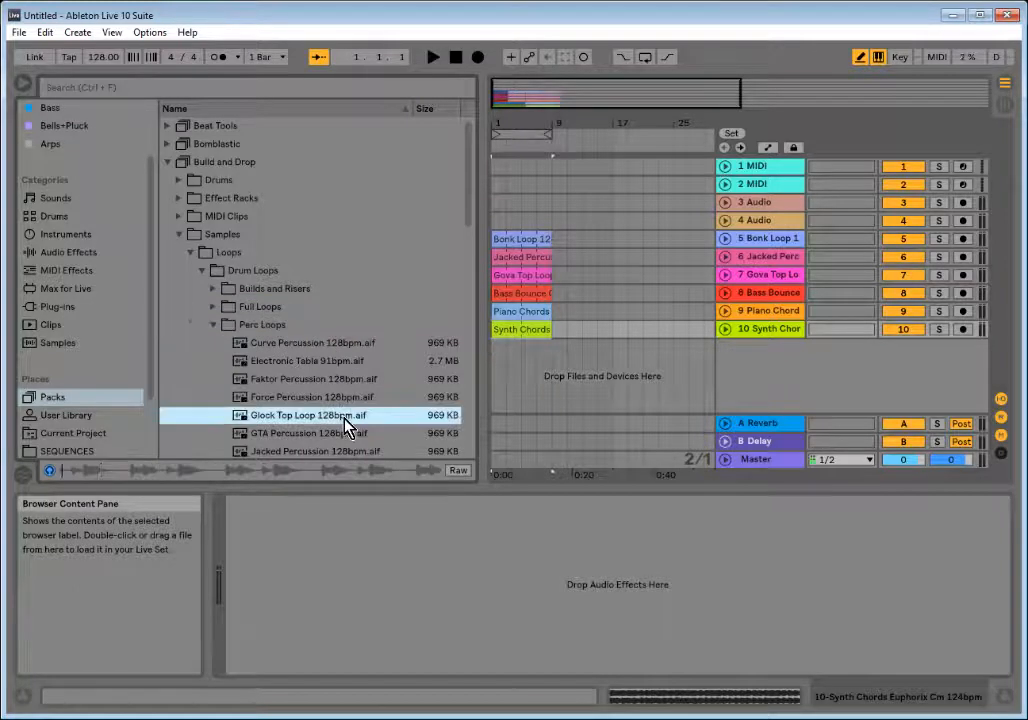
pyautogui.click(214, 326)
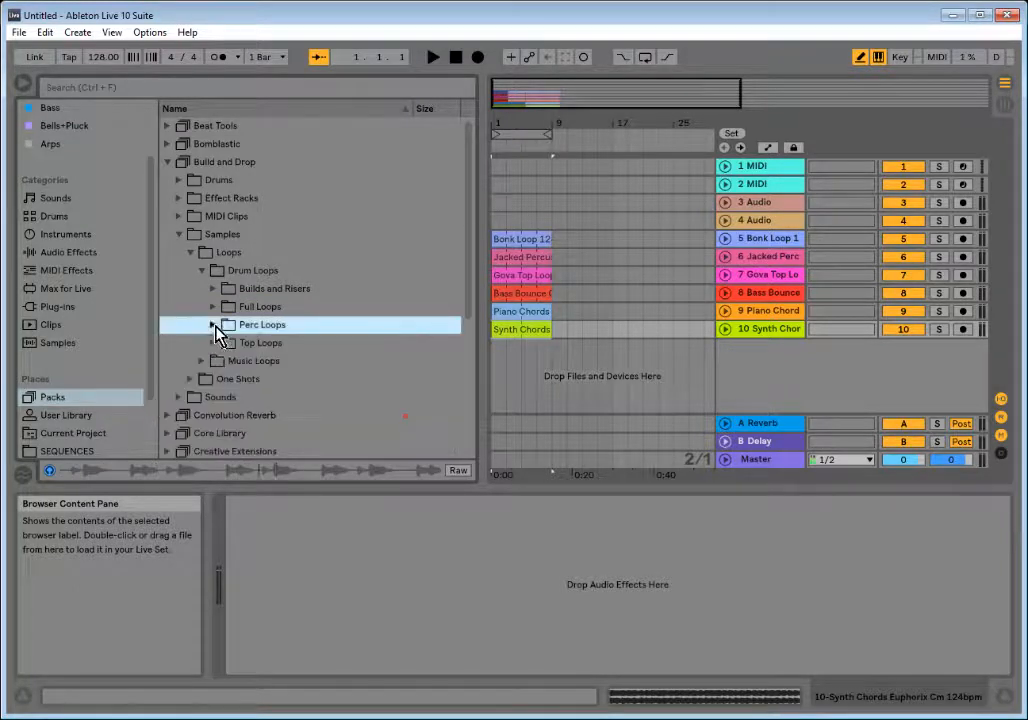
pyautogui.click(213, 343)
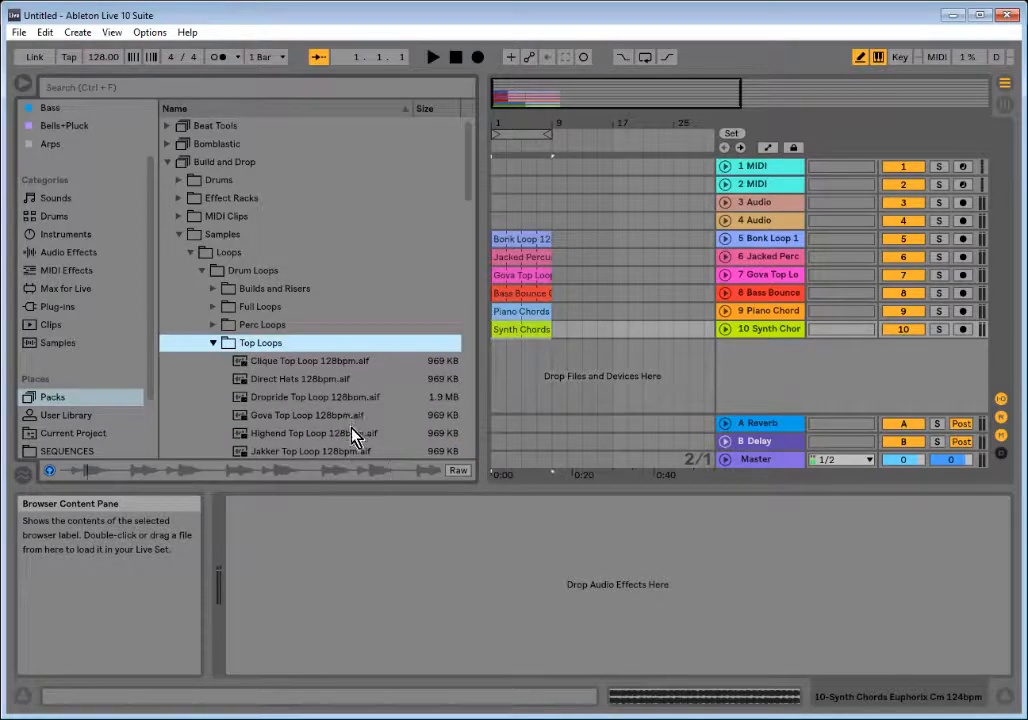
pyautogui.click(352, 415)
pyautogui.click(213, 343)
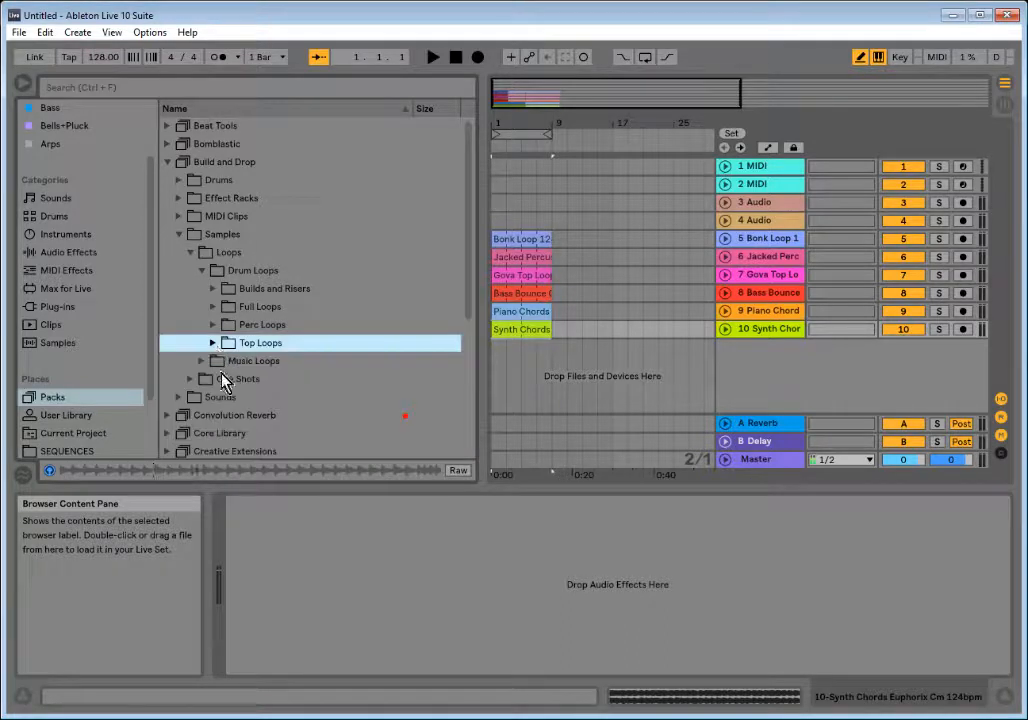
# - Expand the Bass Loops folder under Music Loops and preview Bass Acid D 128bpm
pyautogui.click(203, 360)
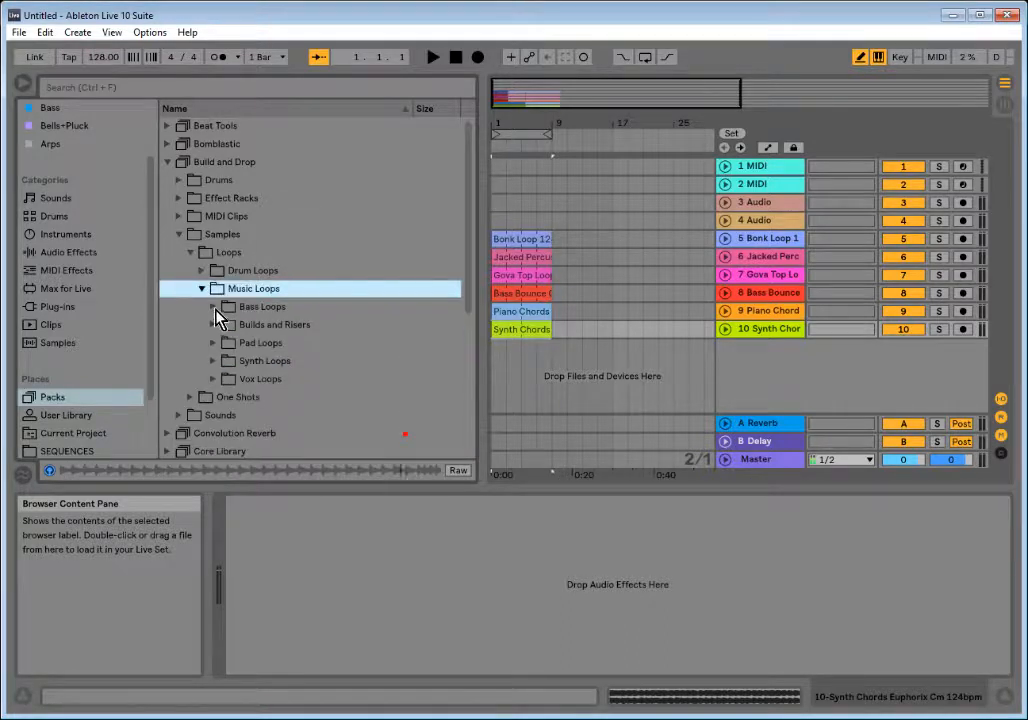
pyautogui.click(214, 306)
pyautogui.click(360, 329)
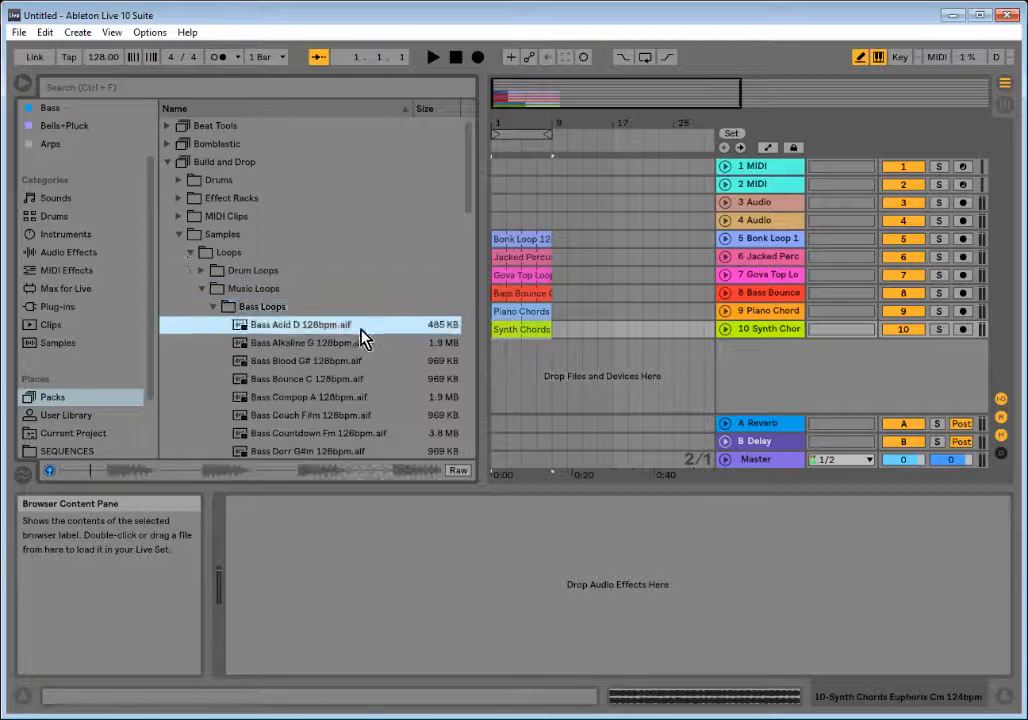
pyautogui.click(276, 307)
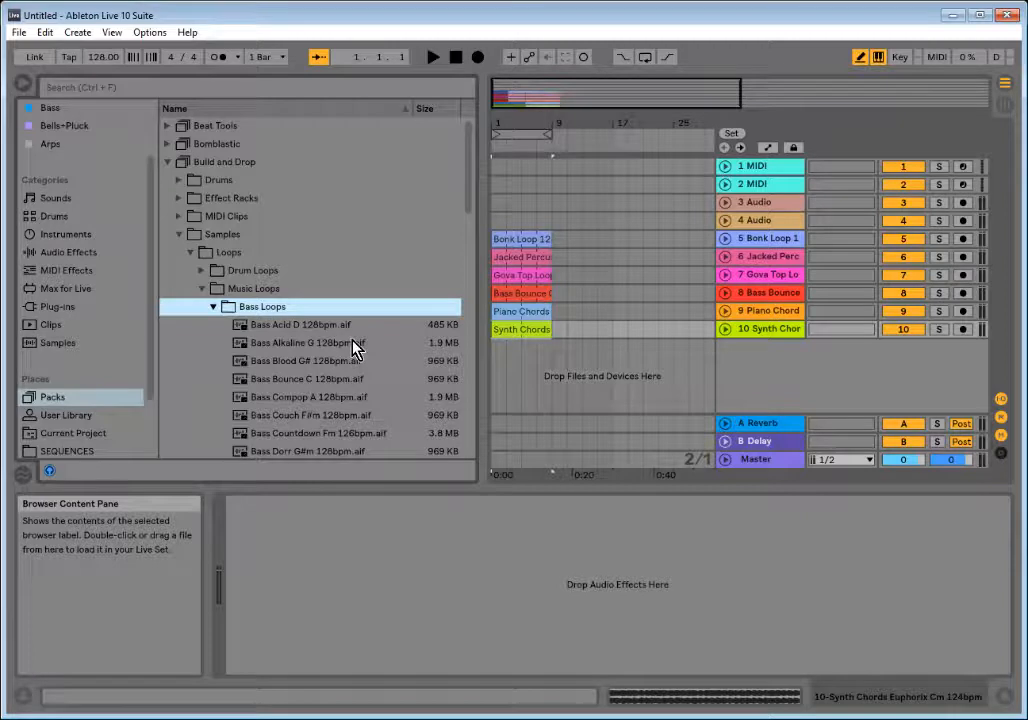
# - Rename the Bonk Loop track as BEAT and the Jacked Percussion track as PERCUSSION
pyautogui.click(752, 248)
pyautogui.hotkey('ctrl', 'r')
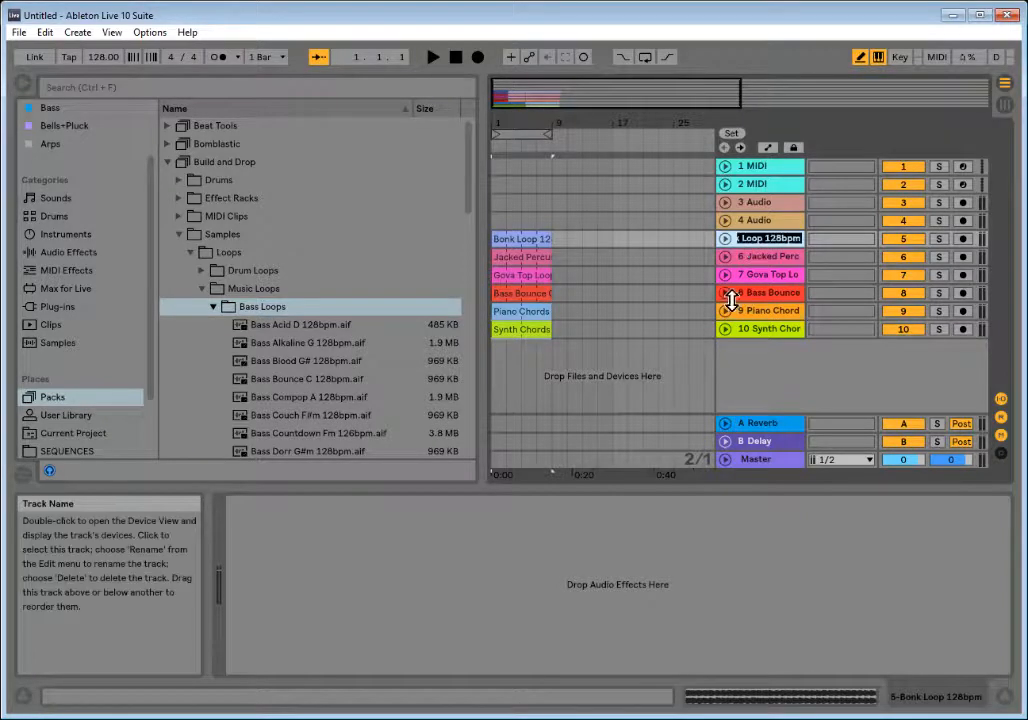
pyautogui.write('BEAT')
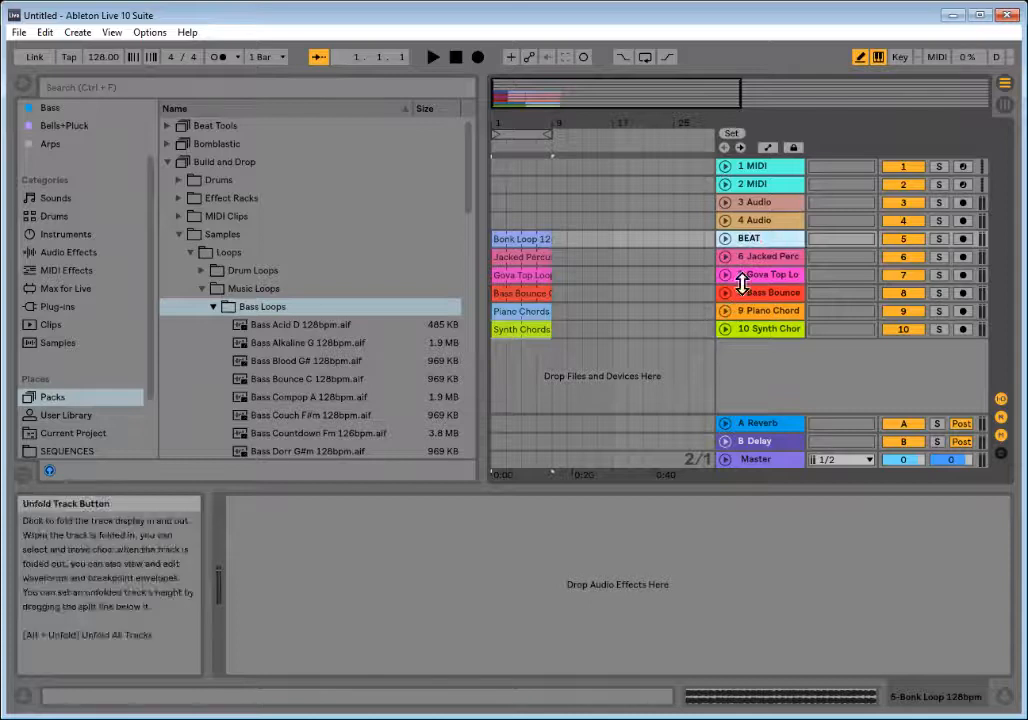
pyautogui.click(755, 260)
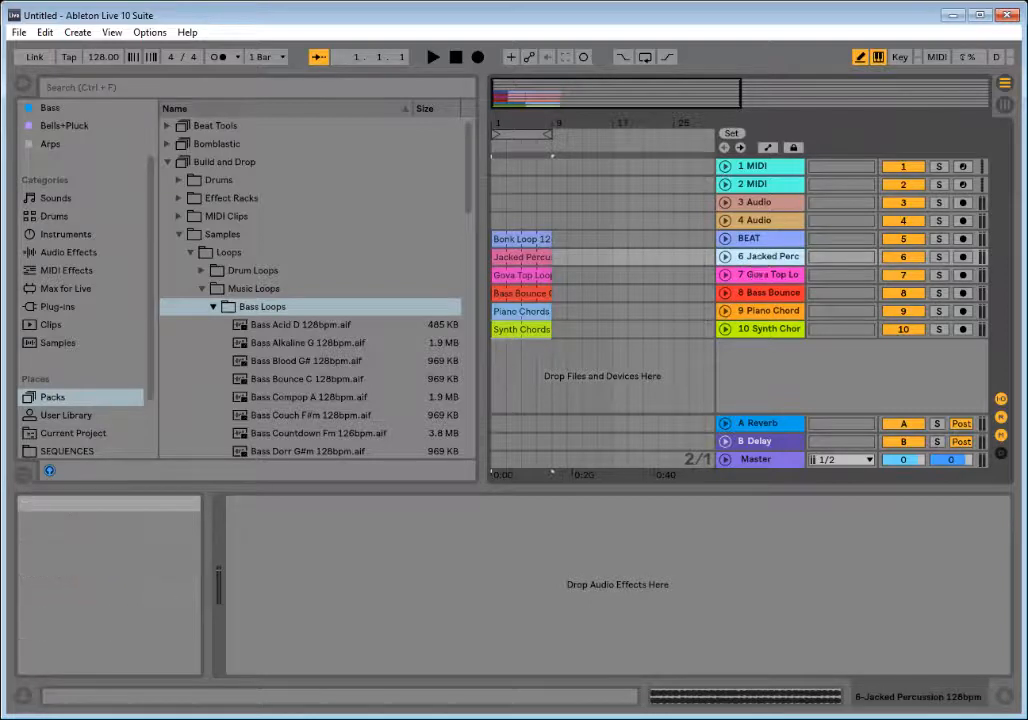
pyautogui.hotkey('ctrl', 'r')
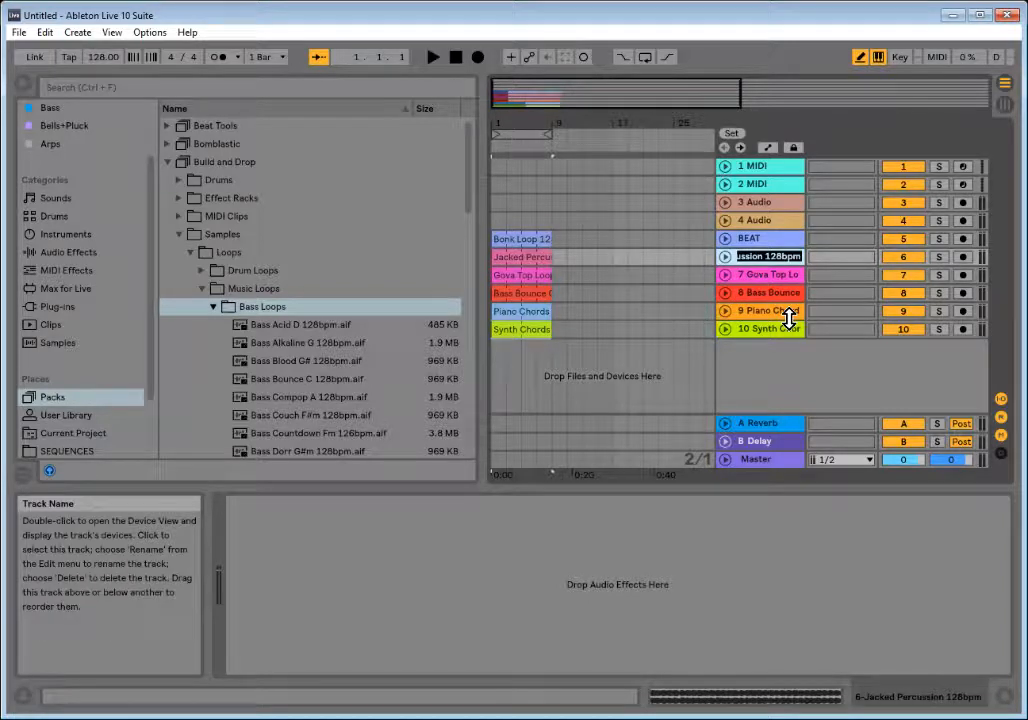
pyautogui.write('PERCUSSION')
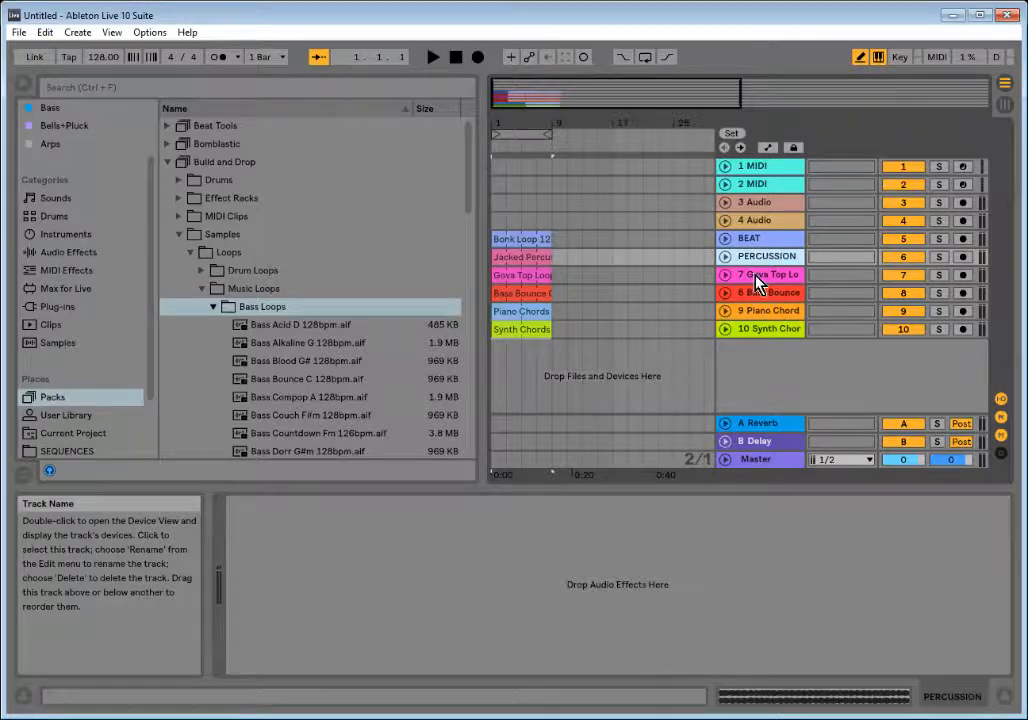
# - Rename the Gova Top Loop track as TOP
pyautogui.click(757, 284)
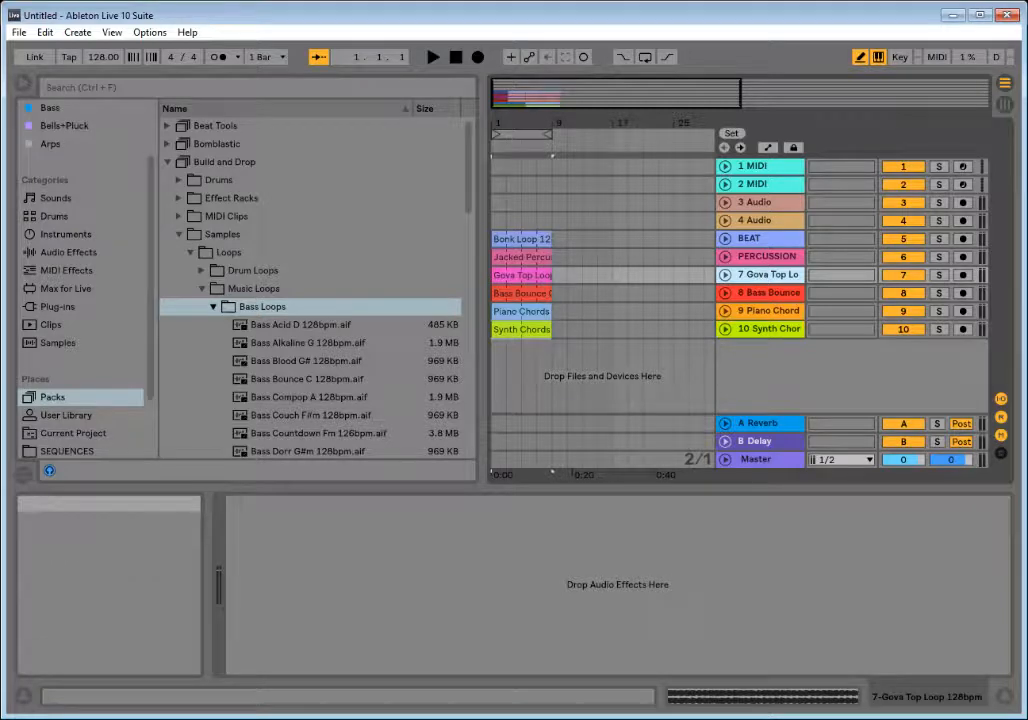
pyautogui.hotkey('ctrl', 'r')
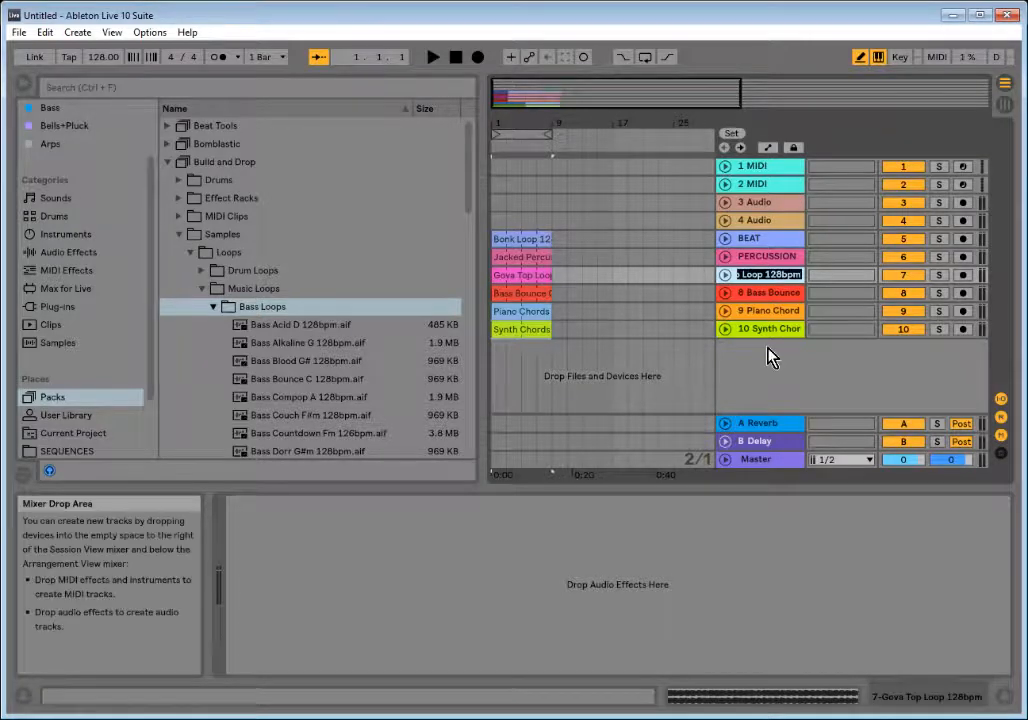
pyautogui.write('TOP')
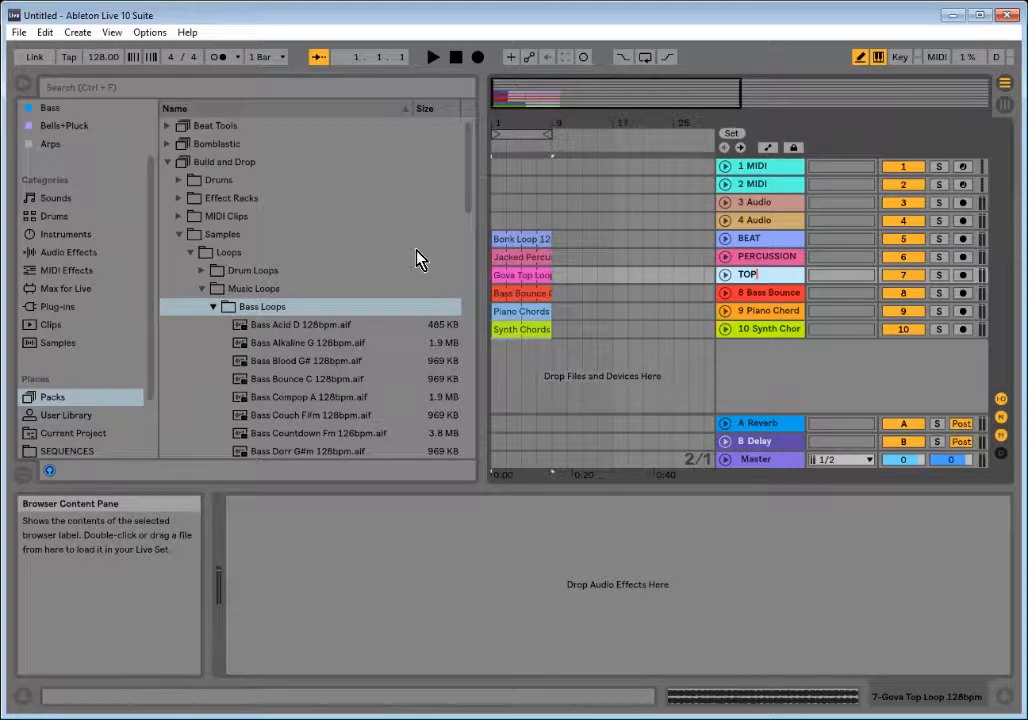
pyautogui.press('Return')
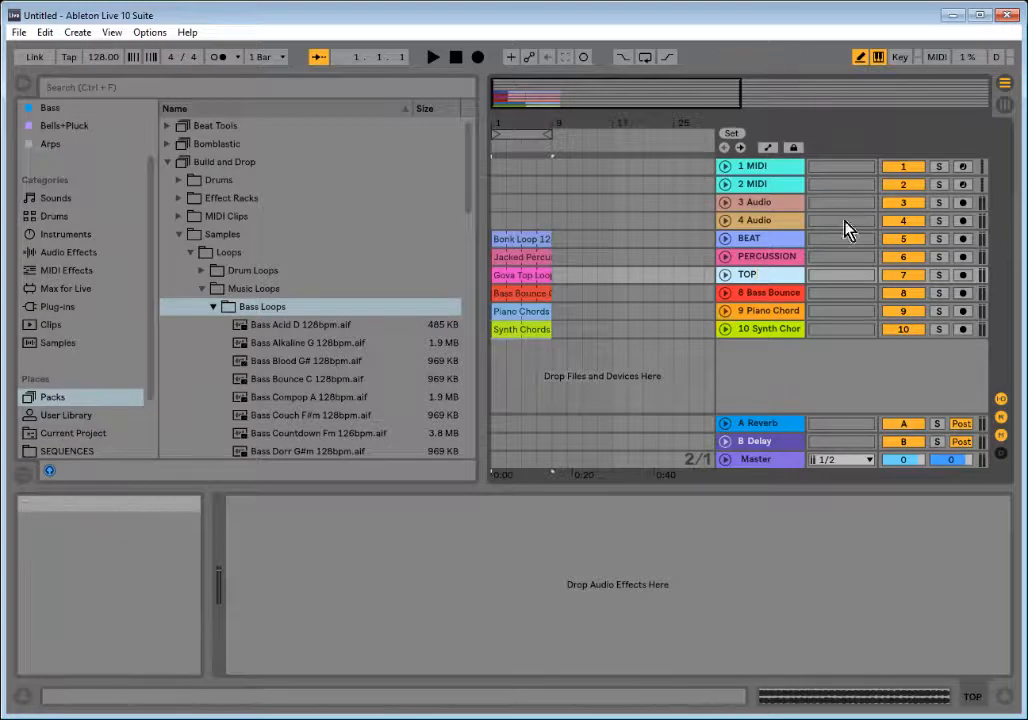
# - Solo the TOP track, play it on its own, and unsolo it after stopping playback
pyautogui.click(939, 276)
pyautogui.click(434, 58)
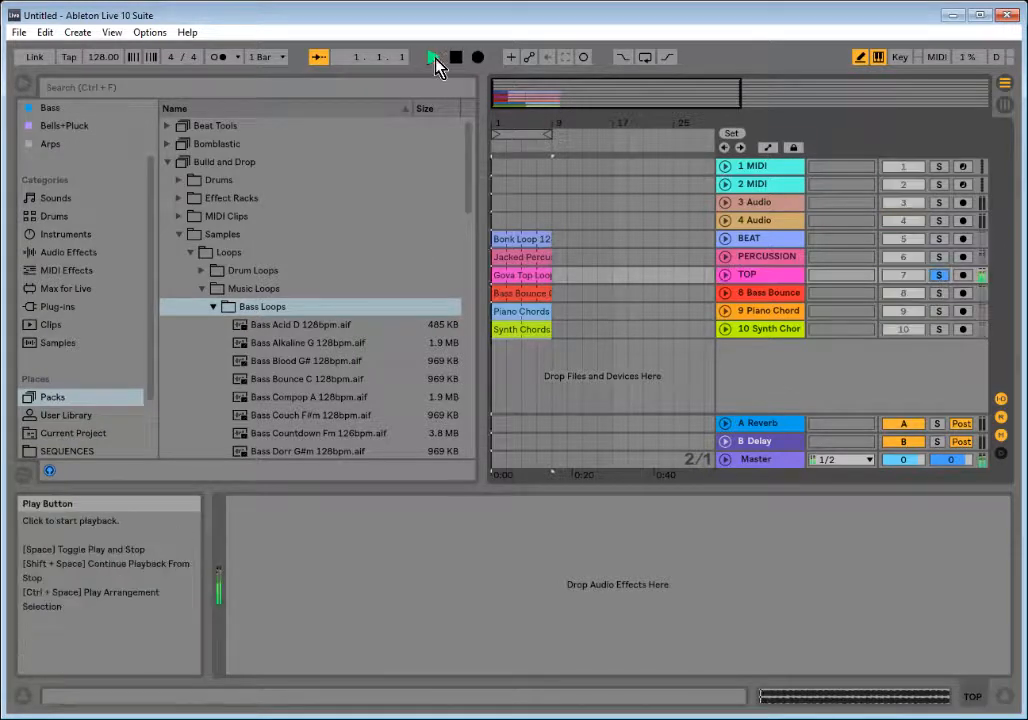
pyautogui.click(457, 58)
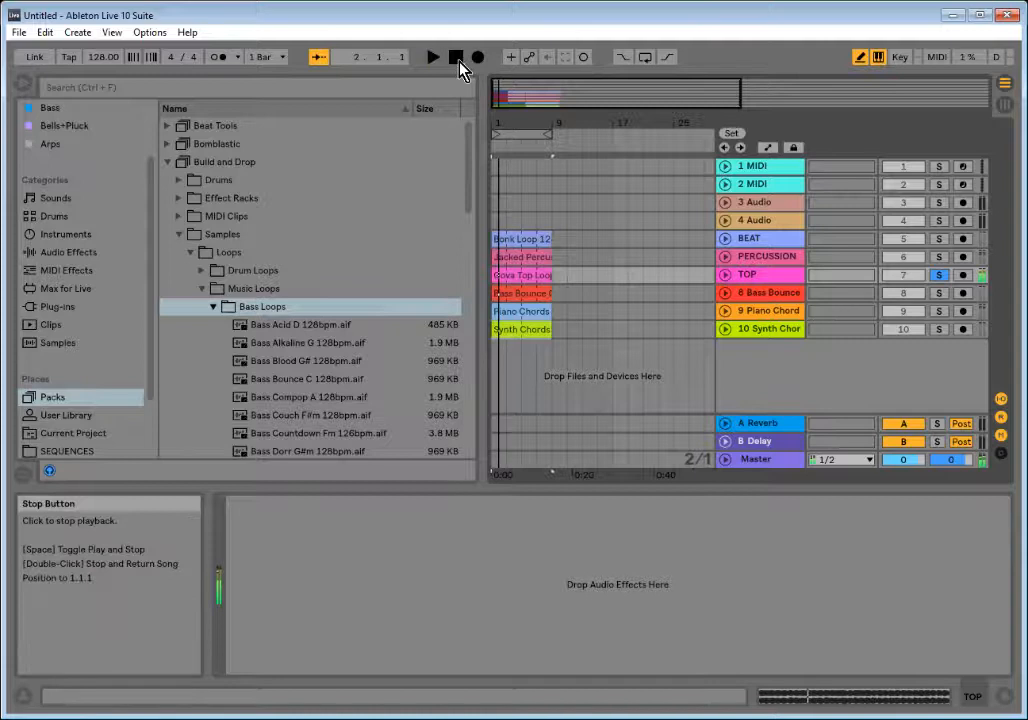
pyautogui.click(939, 275)
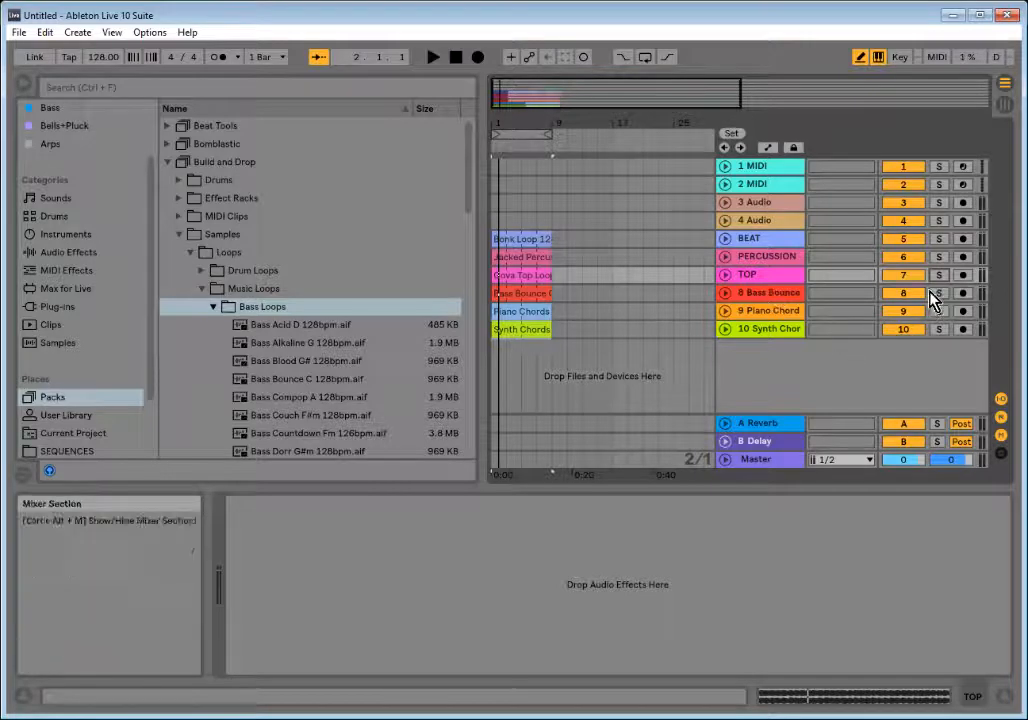
# - Preview Bass Acid D 128bpm and Bass Bounce C 128bpm from the Bass Loops folder
pyautogui.click(349, 327)
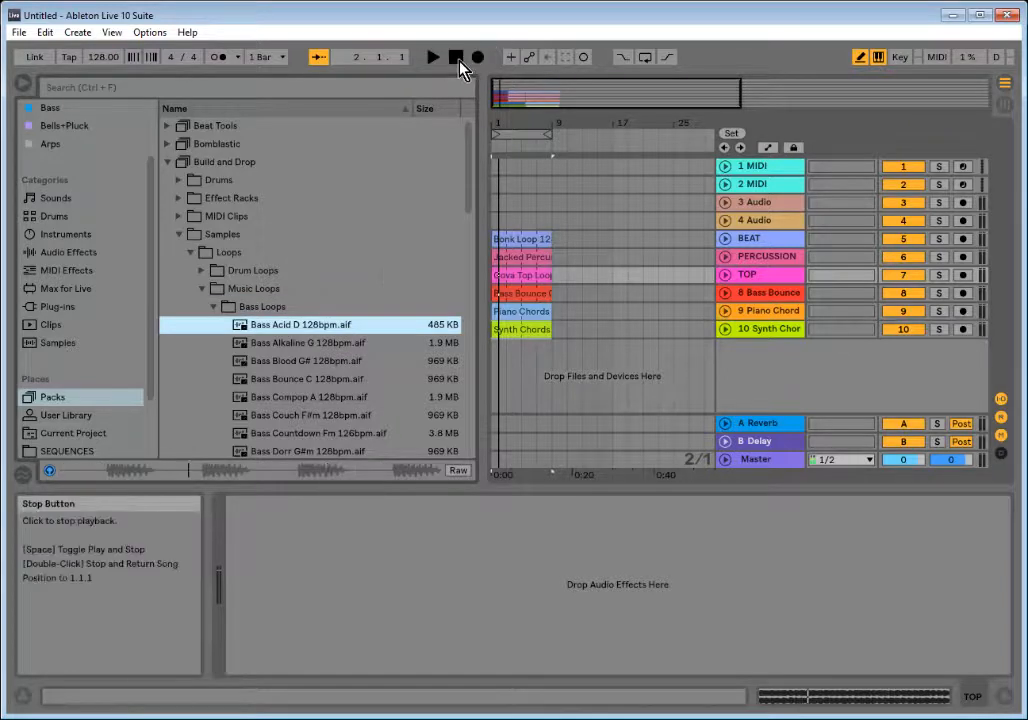
pyautogui.click(293, 307)
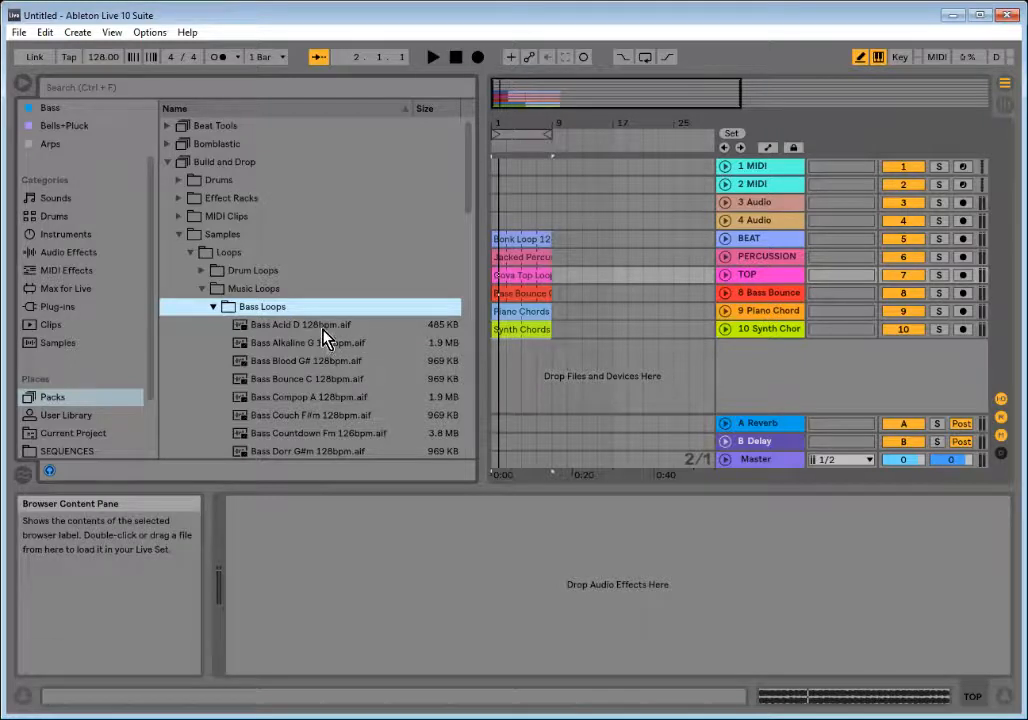
pyautogui.click(348, 385)
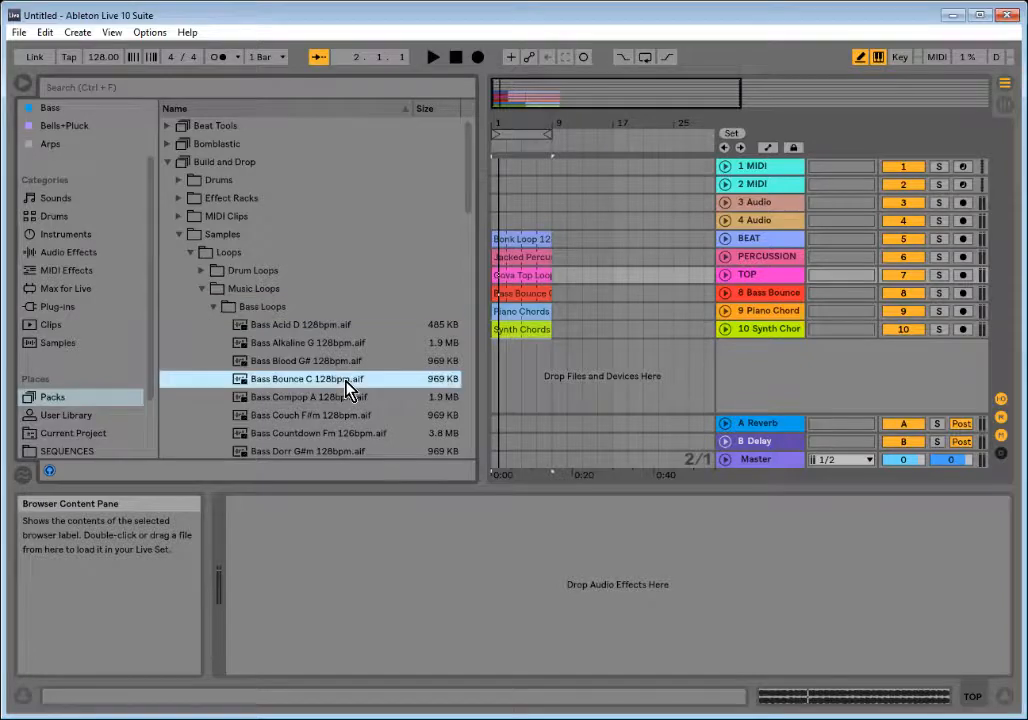
pyautogui.moveTo(348, 385); pyautogui.dragTo(500, 292)
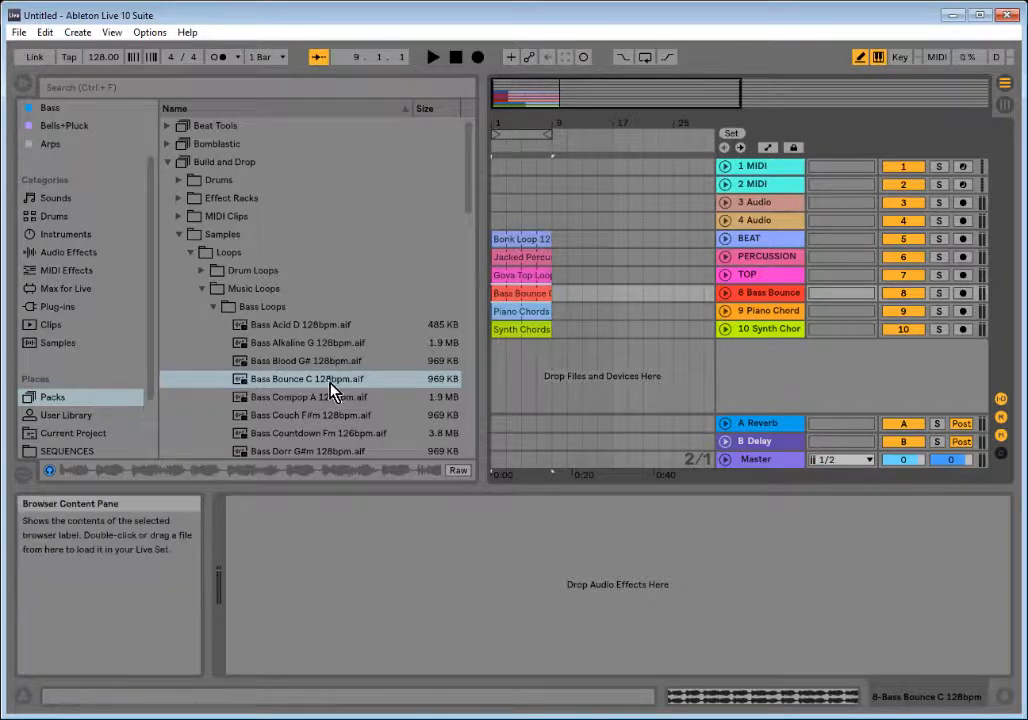
# - Collapse the Bass Loops folder and preview Piano Chords Leaves Cm 128bpm from the Pad Loops folder
pyautogui.click(213, 306)
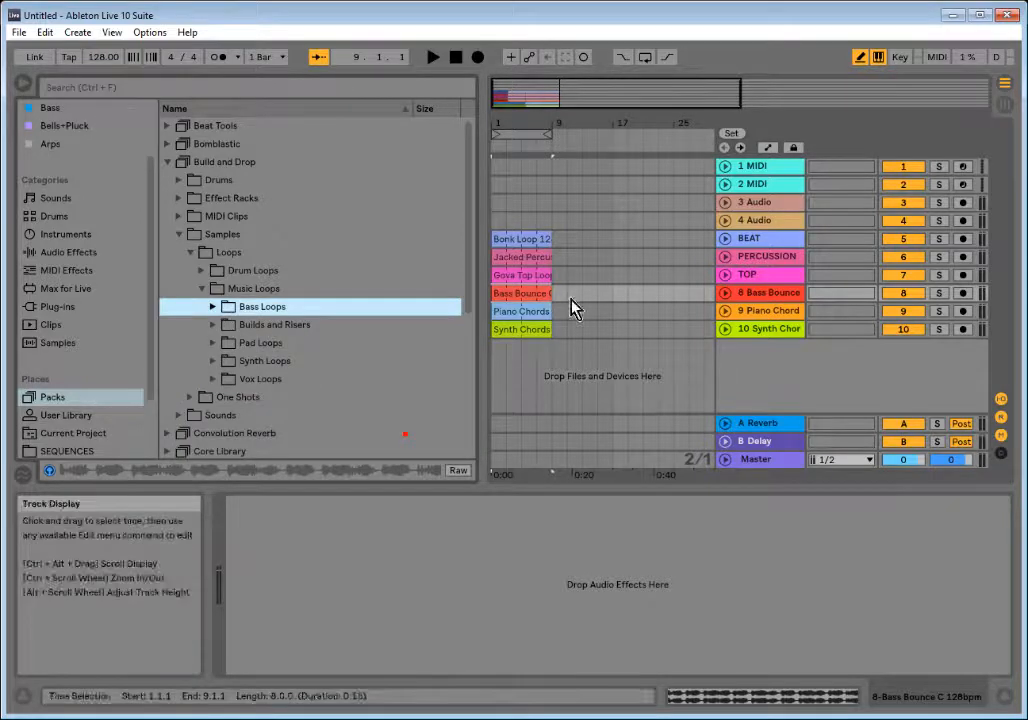
pyautogui.click(213, 345)
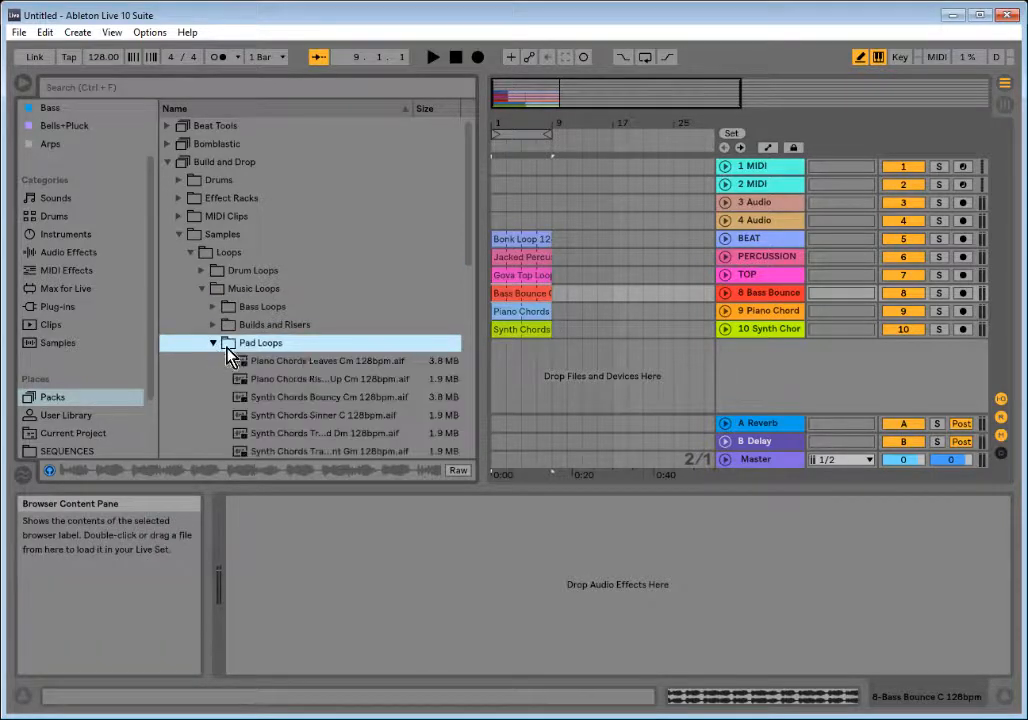
pyautogui.click(383, 362)
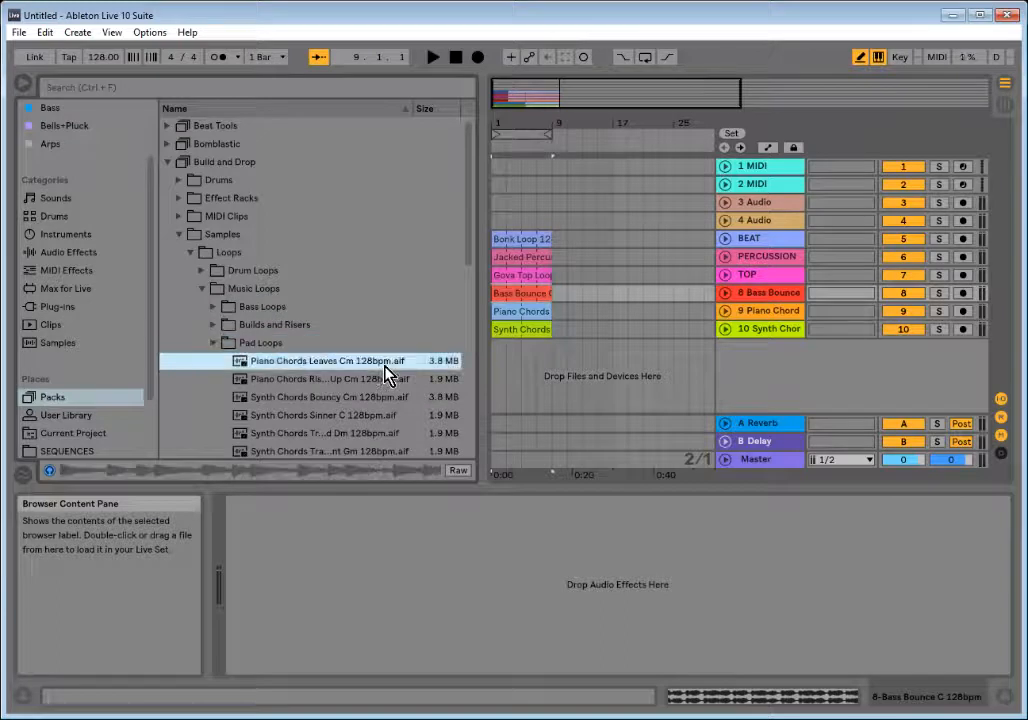
pyautogui.click(262, 345)
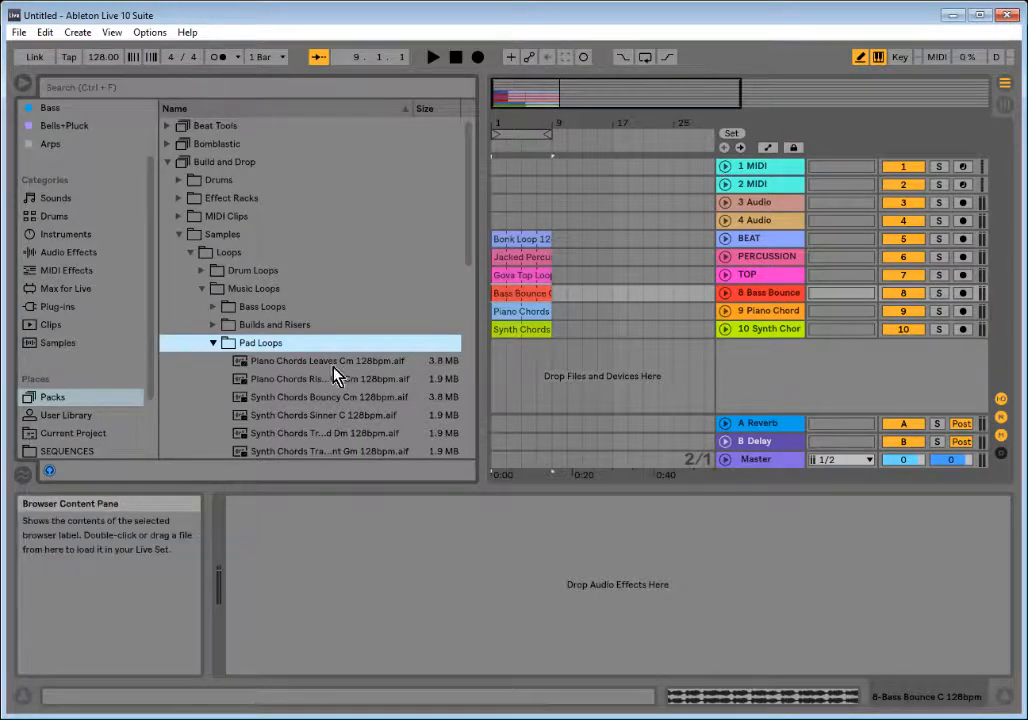
# - Collapse the Pad Loops folder and preview the 124bpm Synth Chords loop in Cm from the Synth Loops folder
pyautogui.click(213, 344)
pyautogui.click(214, 361)
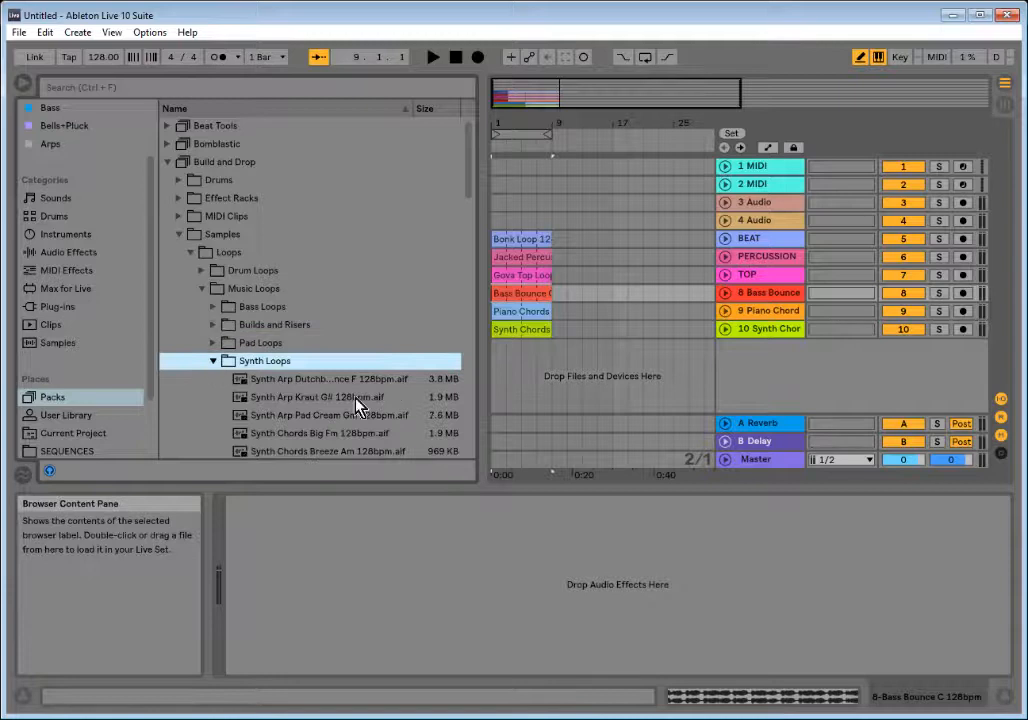
pyautogui.scroll(-1, 390, 418)
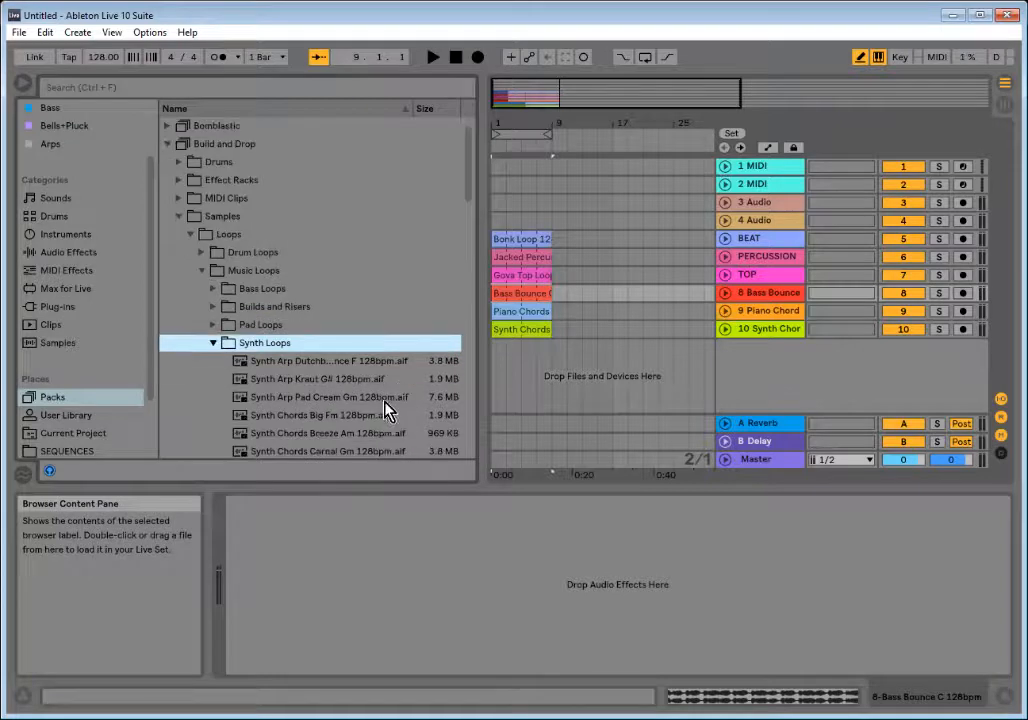
pyautogui.scroll(-1, 388, 412)
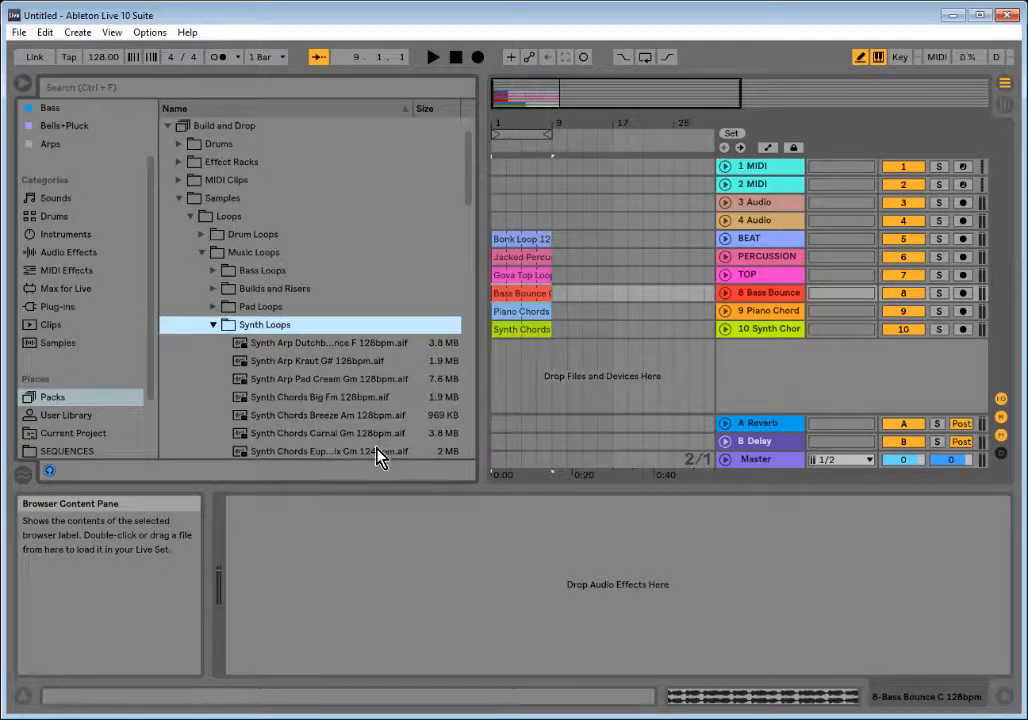
pyautogui.click(380, 448)
pyautogui.click(257, 326)
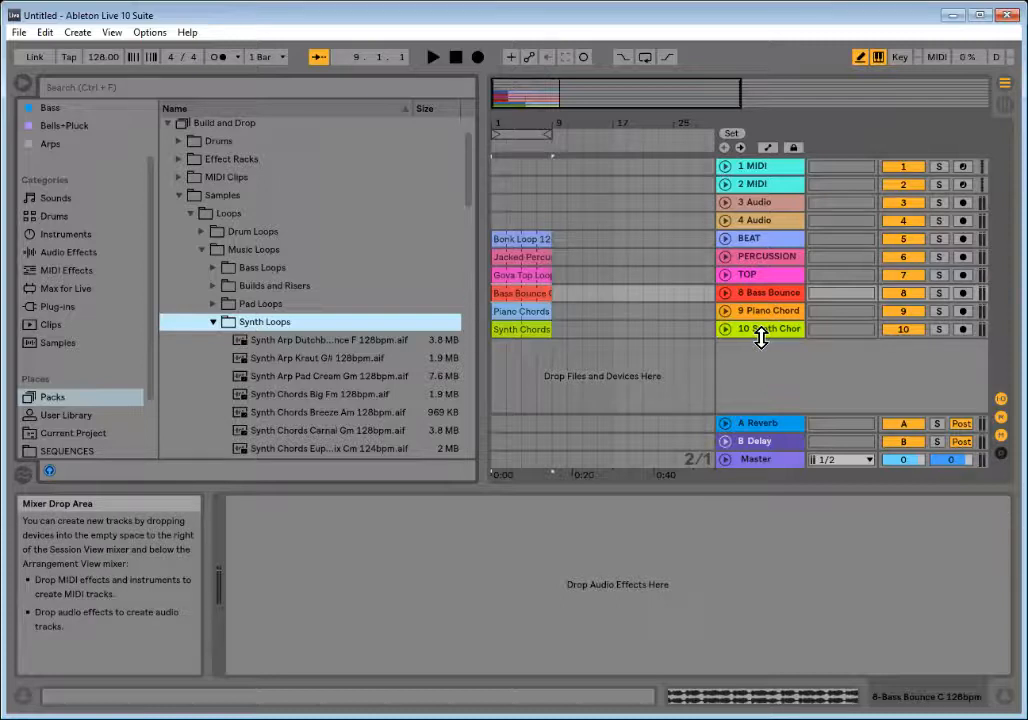
# - Play all loop layers of the arrangement together from bar 1 twice, stopping after a few bars each time
pyautogui.click(455, 58)
pyautogui.click(433, 58)
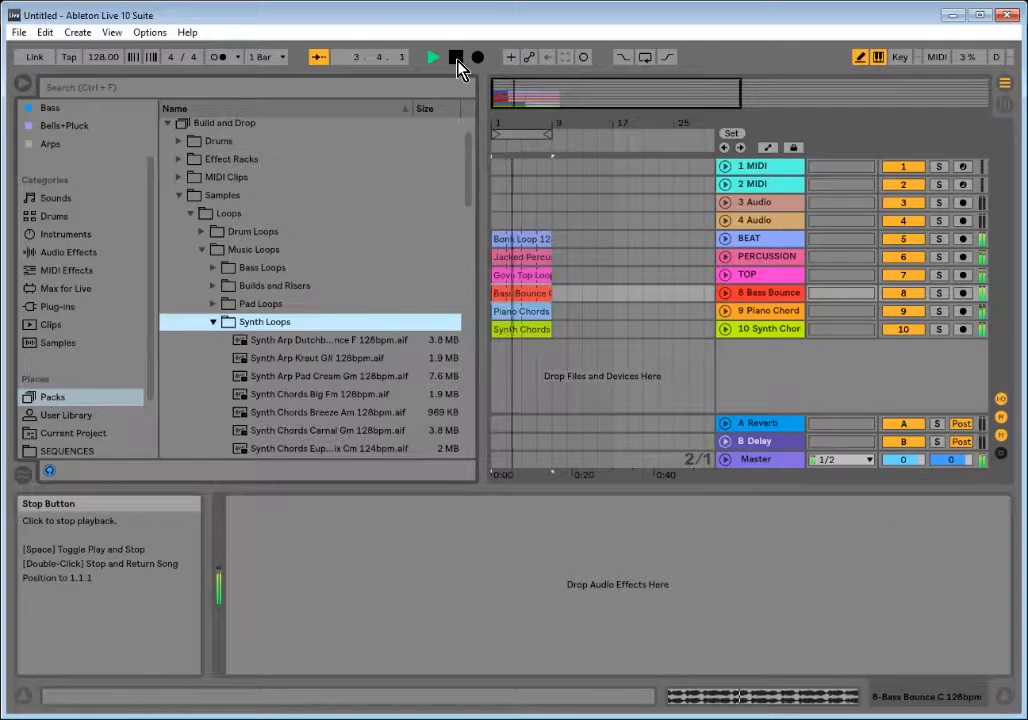
pyautogui.click(456, 62)
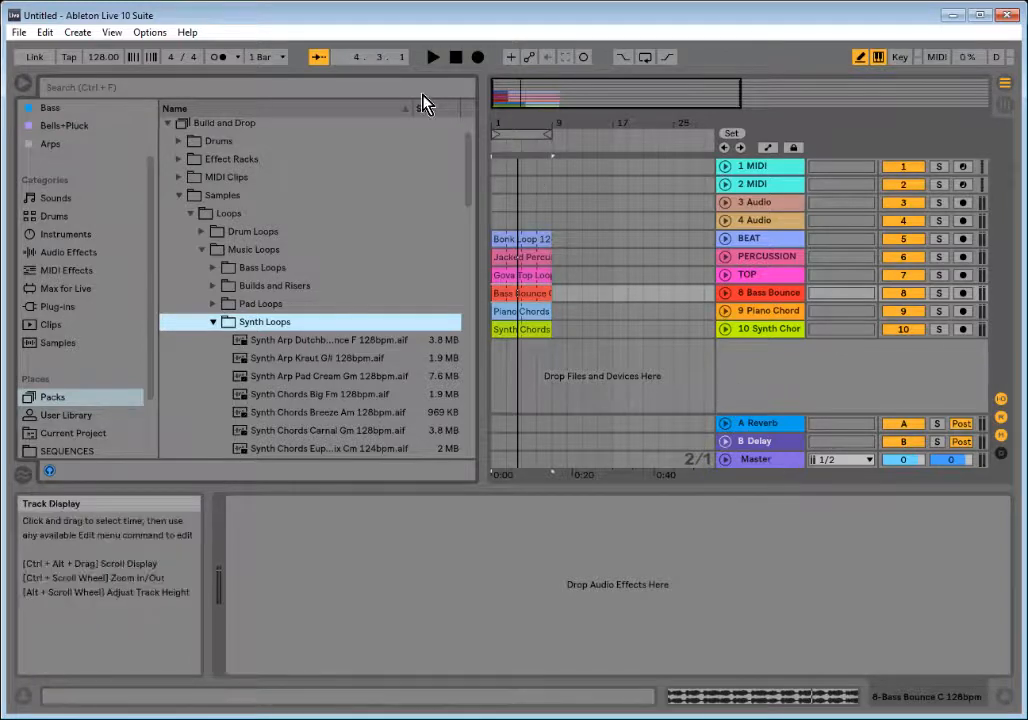
pyautogui.click(455, 57)
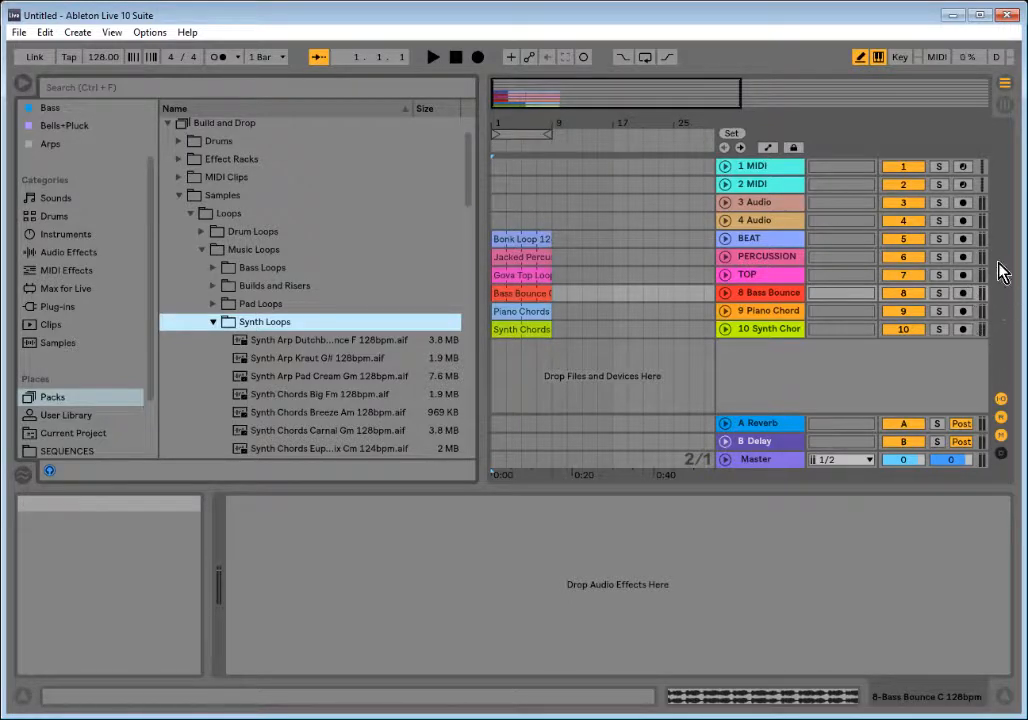
pyautogui.click(433, 57)
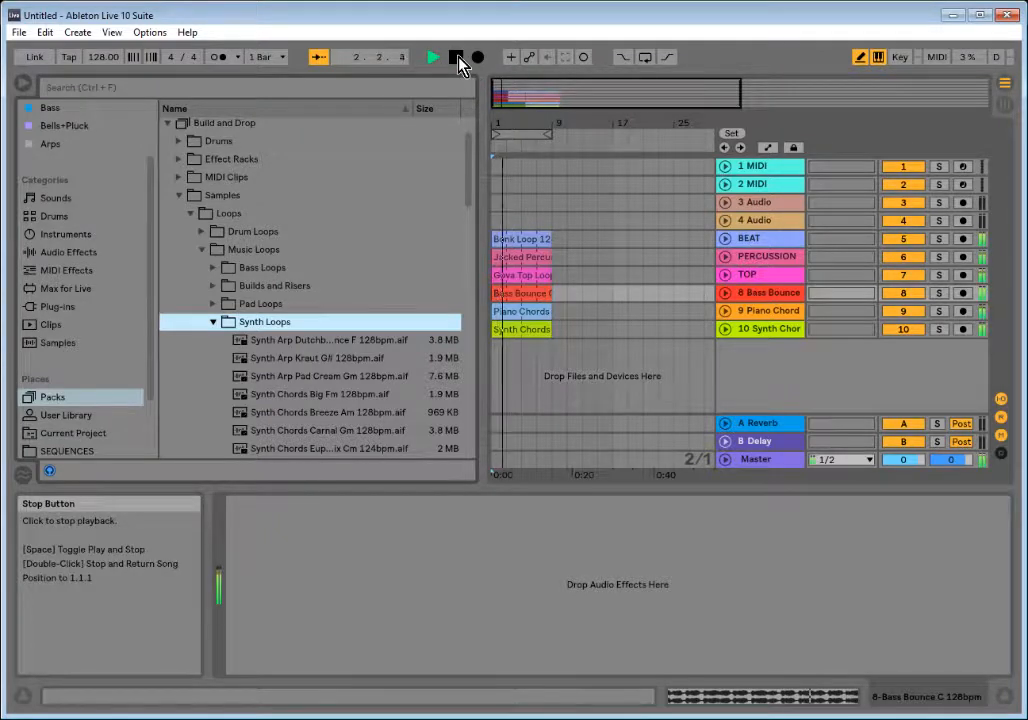
pyautogui.click(457, 58)
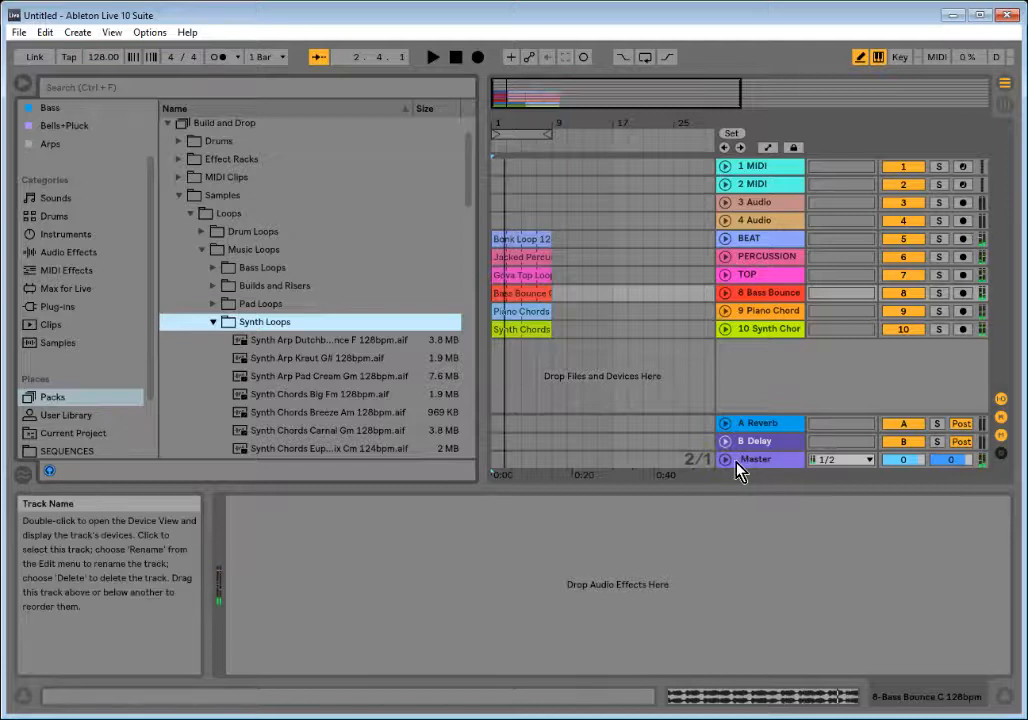
# - Unfold the Master track and play the arrangement briefly to check the master output level
pyautogui.click(726, 460)
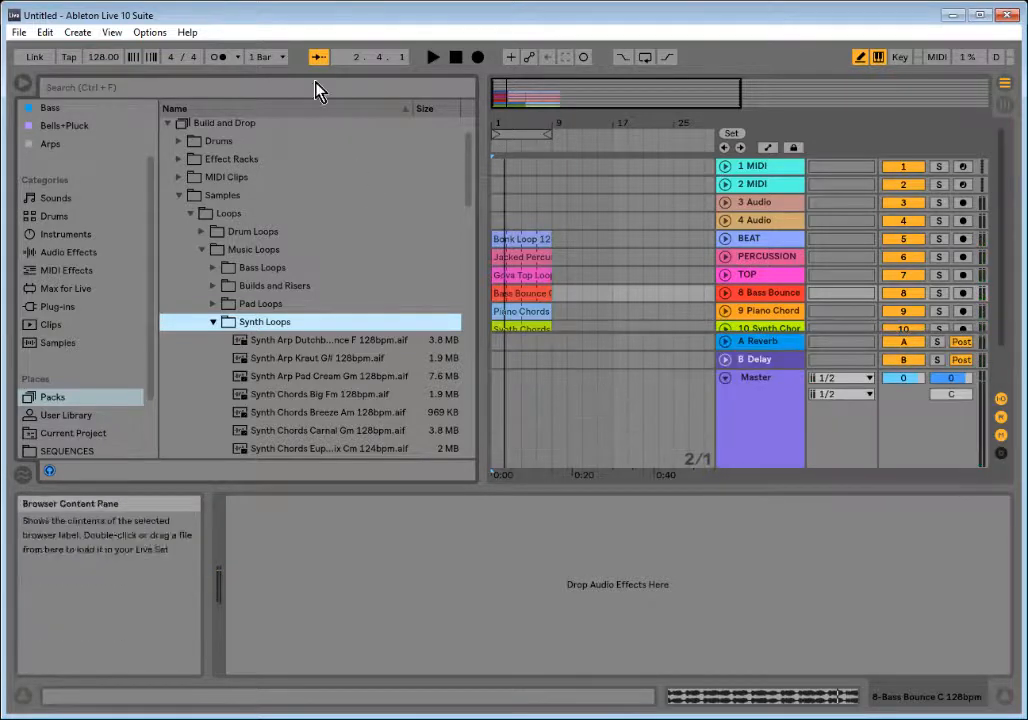
pyautogui.click(434, 58)
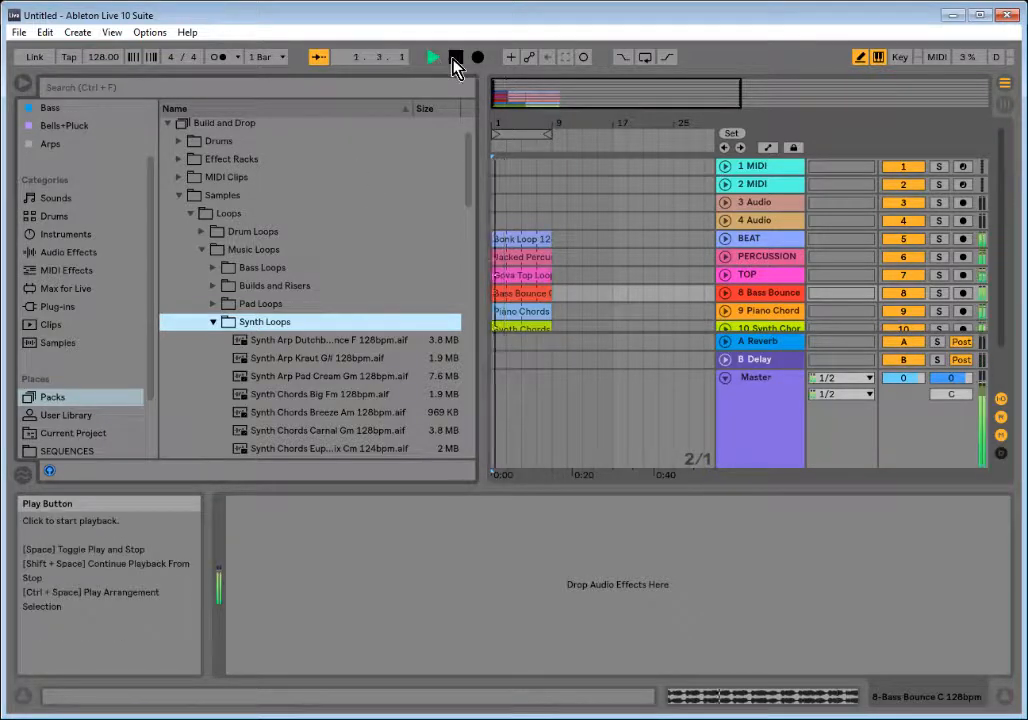
pyautogui.click(455, 60)
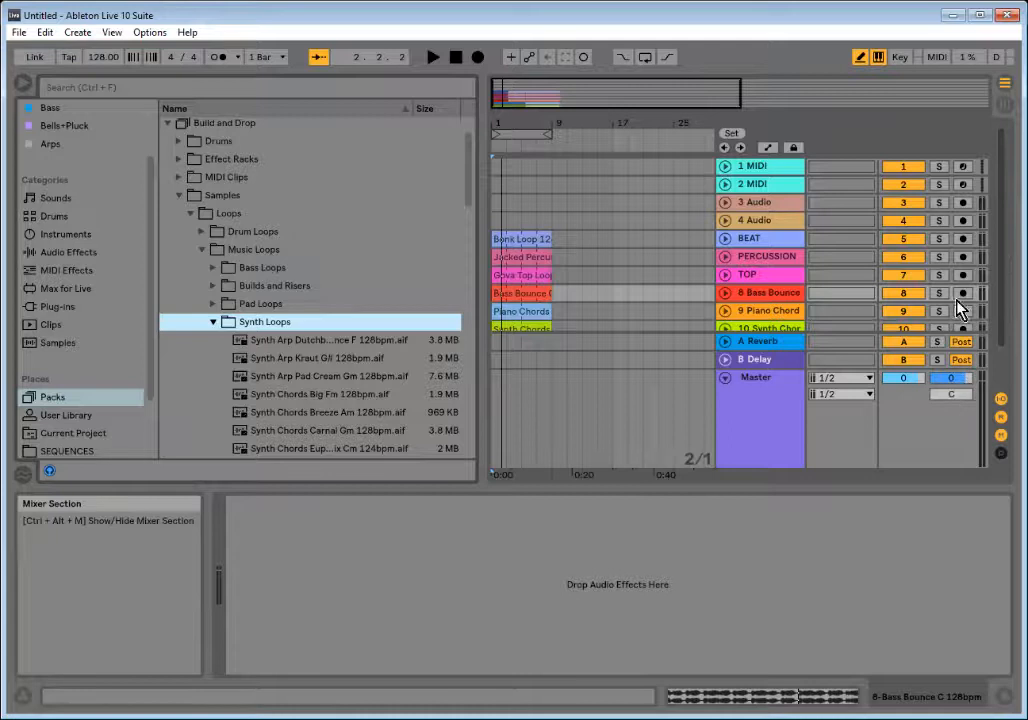
# - Show the Utility device on the Master track, locate Utility among the Audio Effects, and fold the Master track
pyautogui.click(772, 388)
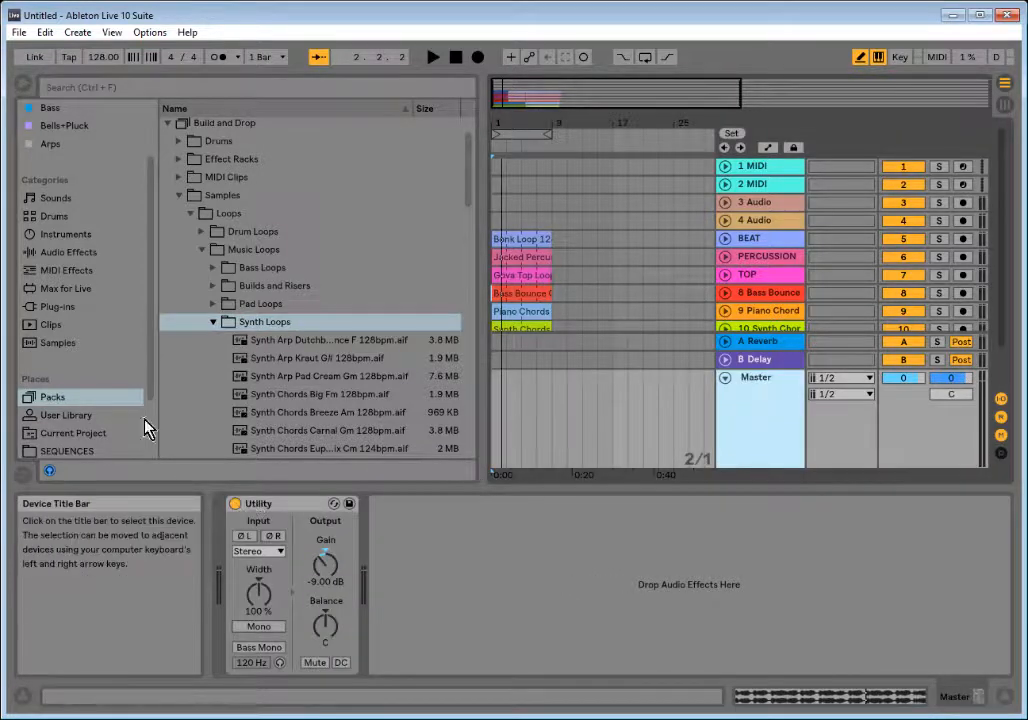
pyautogui.click(70, 252)
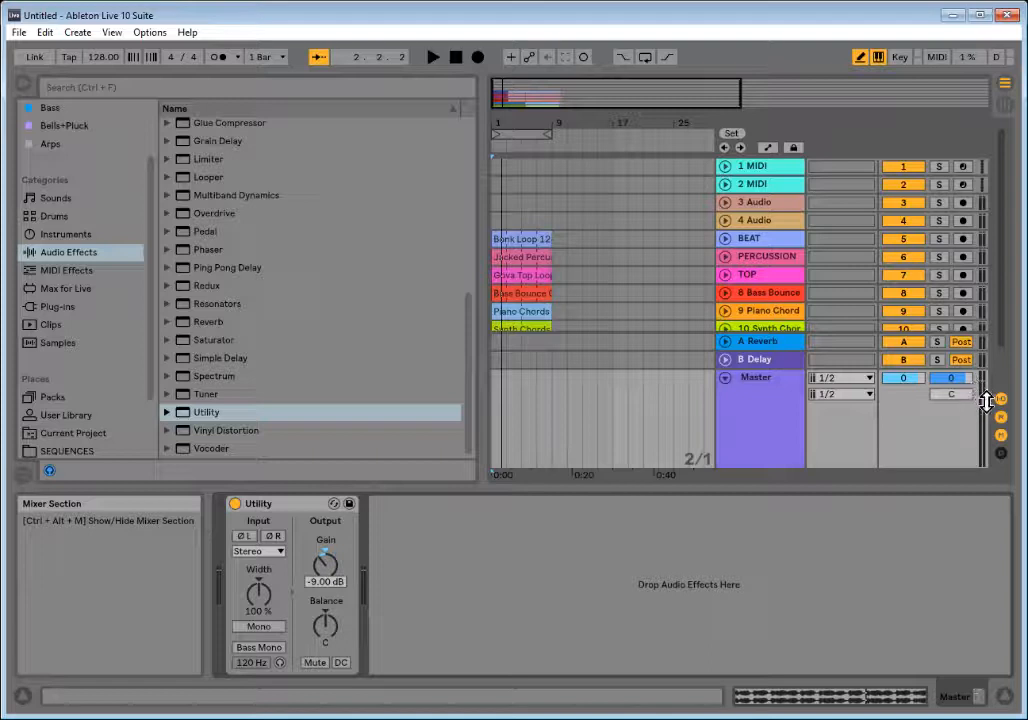
pyautogui.click(725, 378)
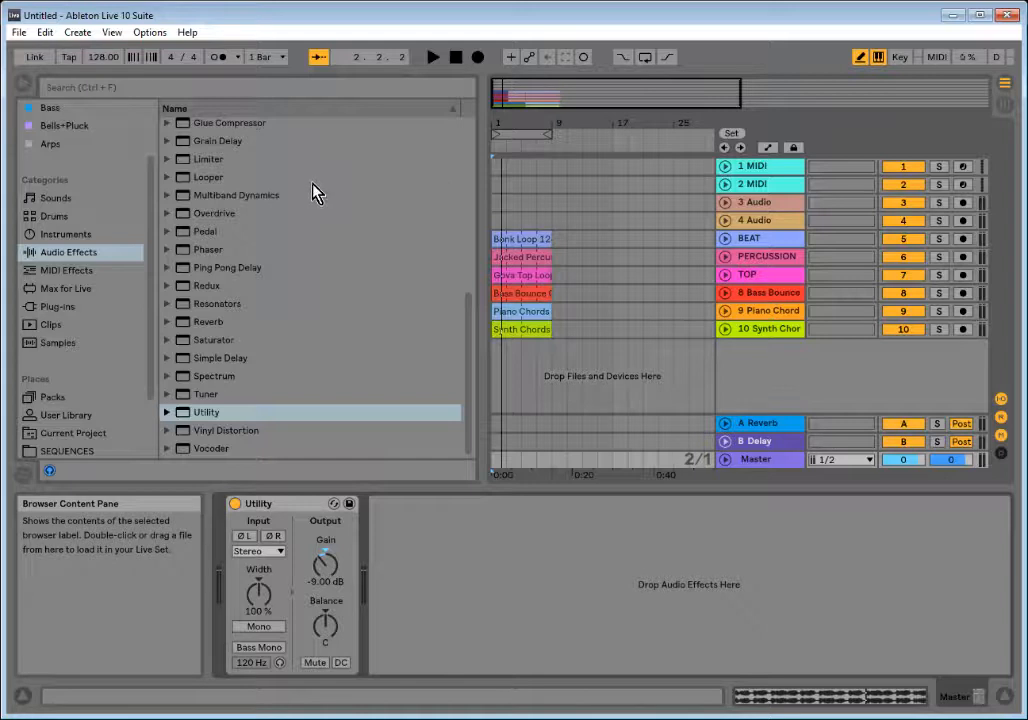
# - Hide the browser and add locators at bars 9 and 17 of the arrangement
pyautogui.click(27, 90)
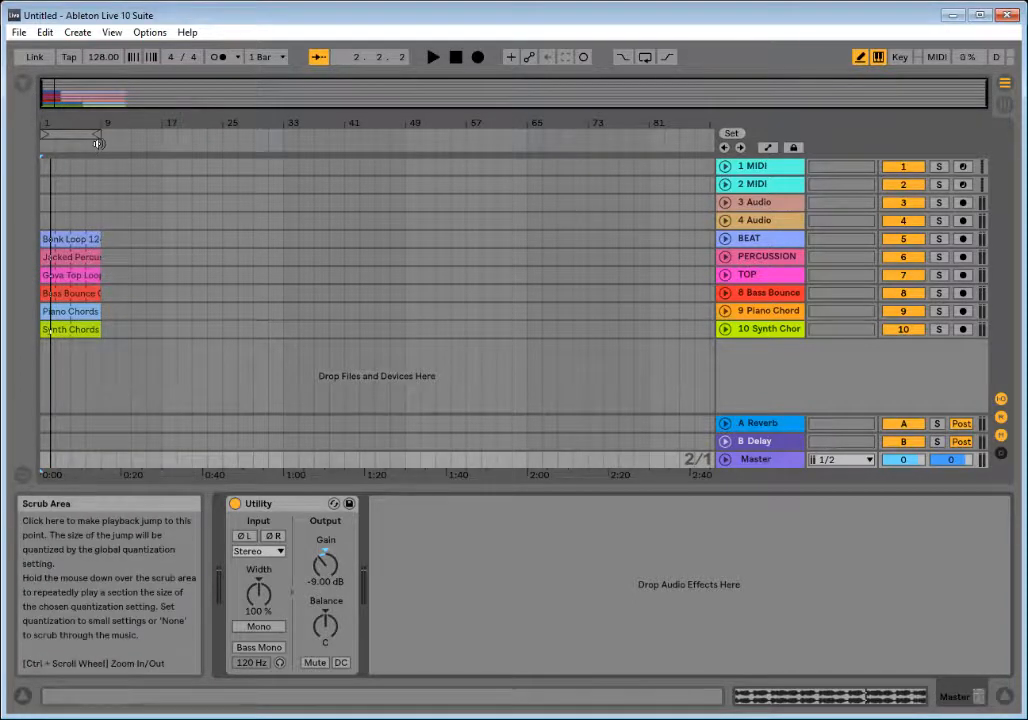
pyautogui.click(100, 146)
pyautogui.click(731, 132)
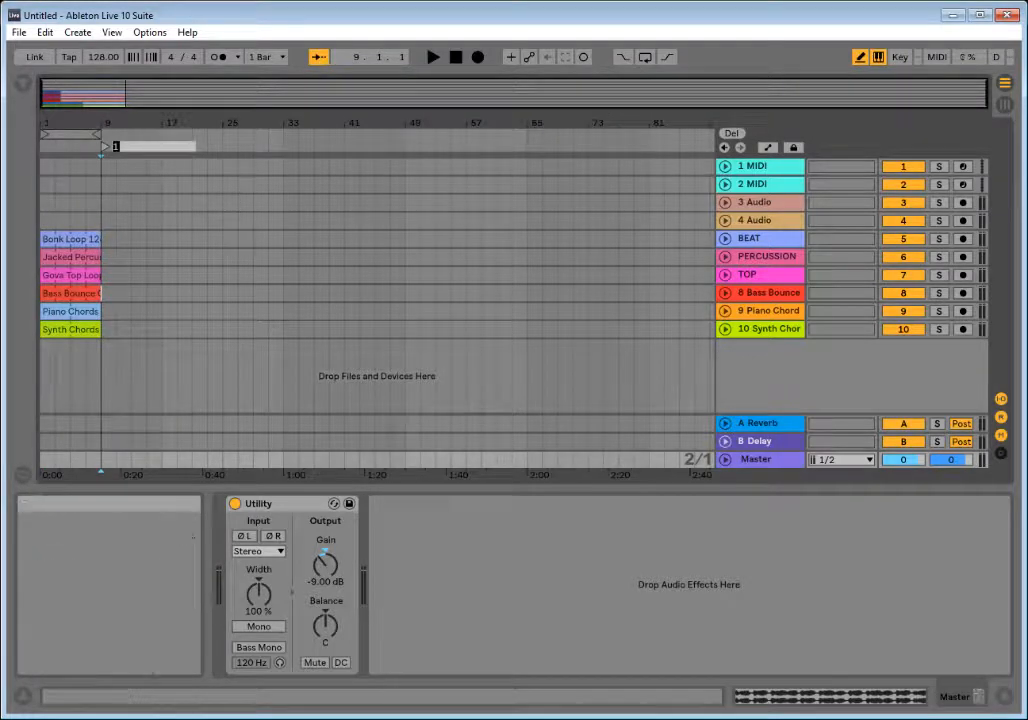
pyautogui.rightClick(162, 143)
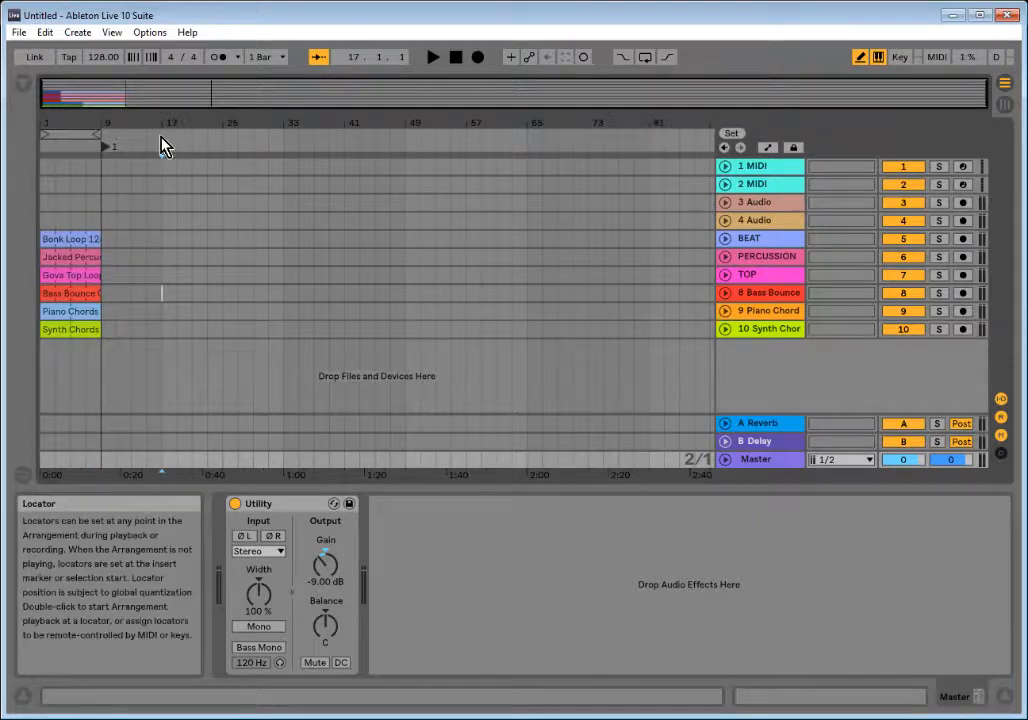
pyautogui.click(207, 190)
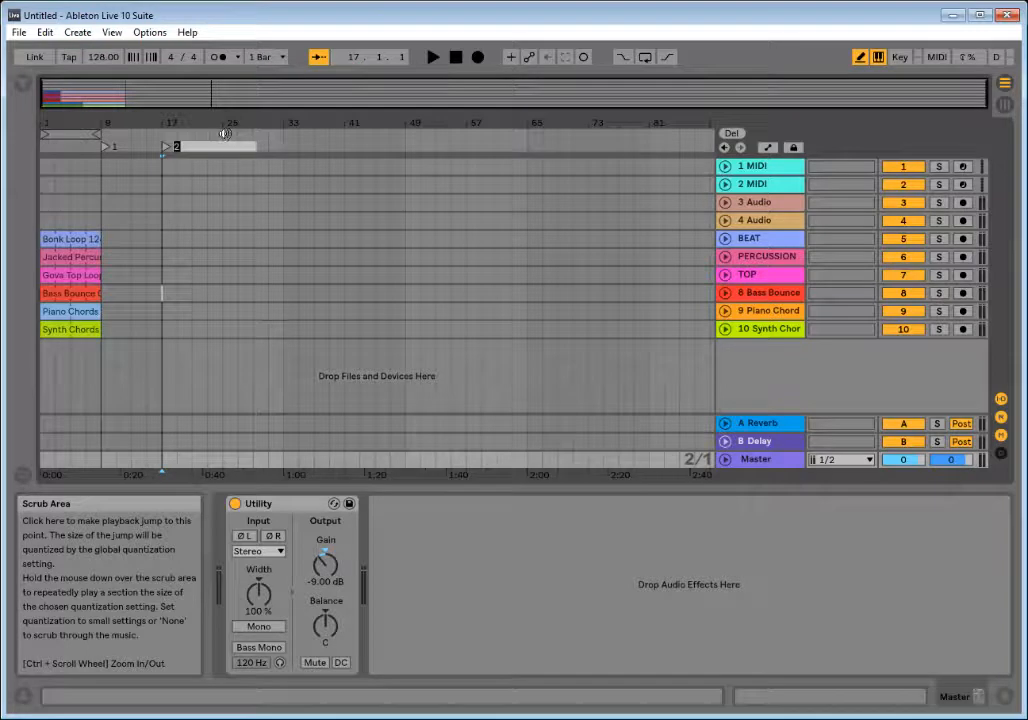
# - Add a locator at bar 25 and name it BUILD
pyautogui.rightClick(223, 144)
pyautogui.click(258, 190)
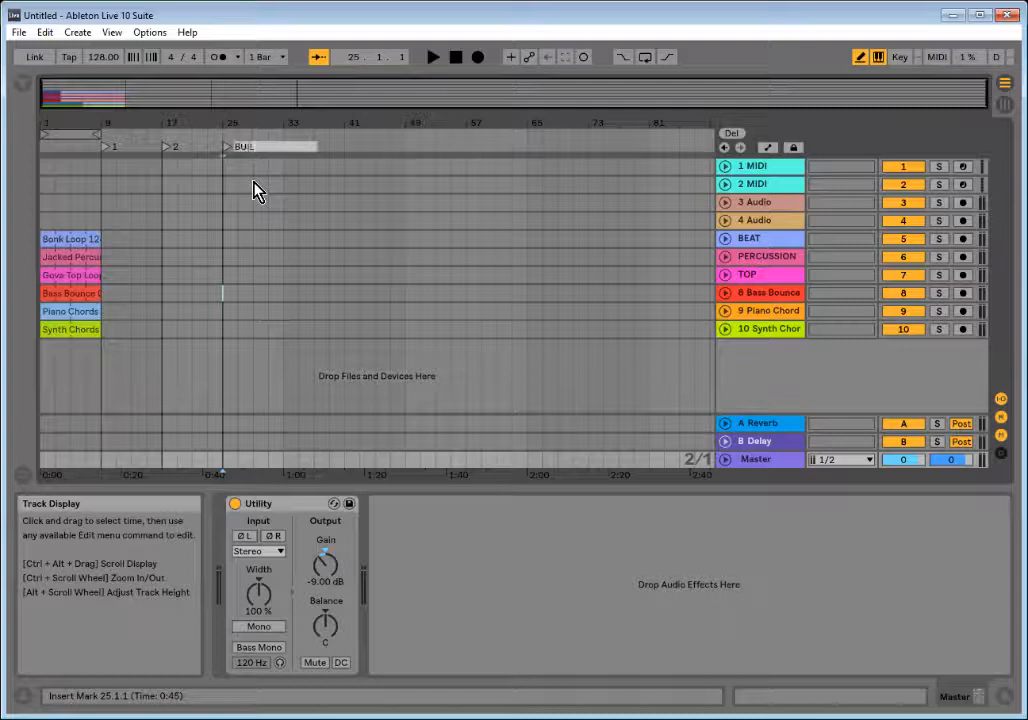
pyautogui.write('BUILD')
pyautogui.press('Return')
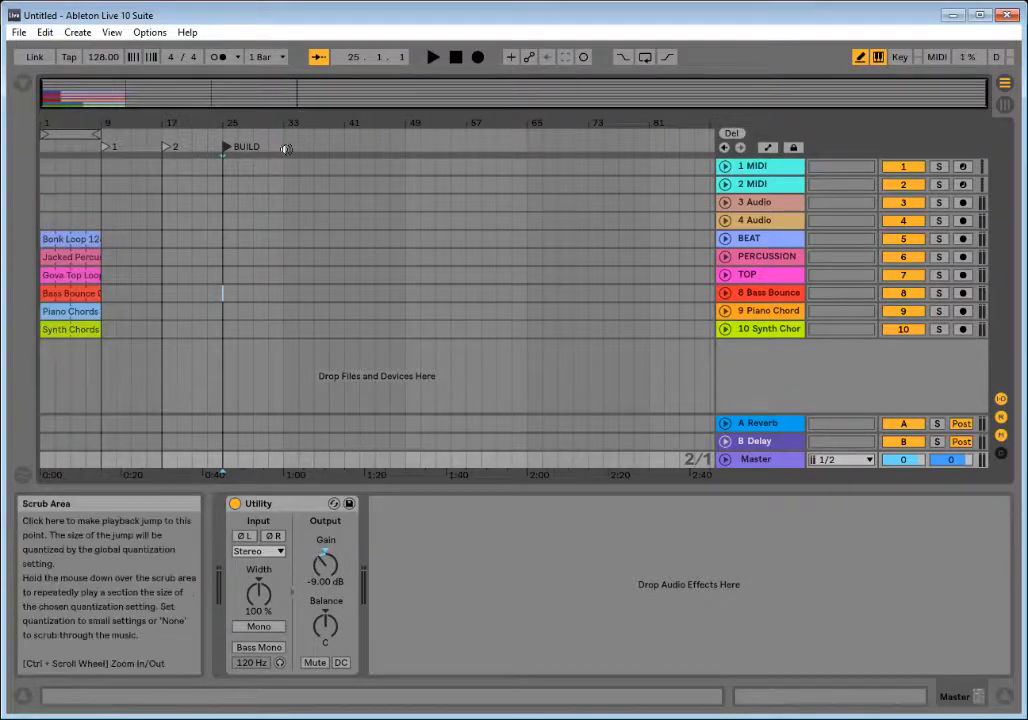
# - Add a locator at bar 33 and name it DROP
pyautogui.rightClick(282, 147)
pyautogui.click(327, 197)
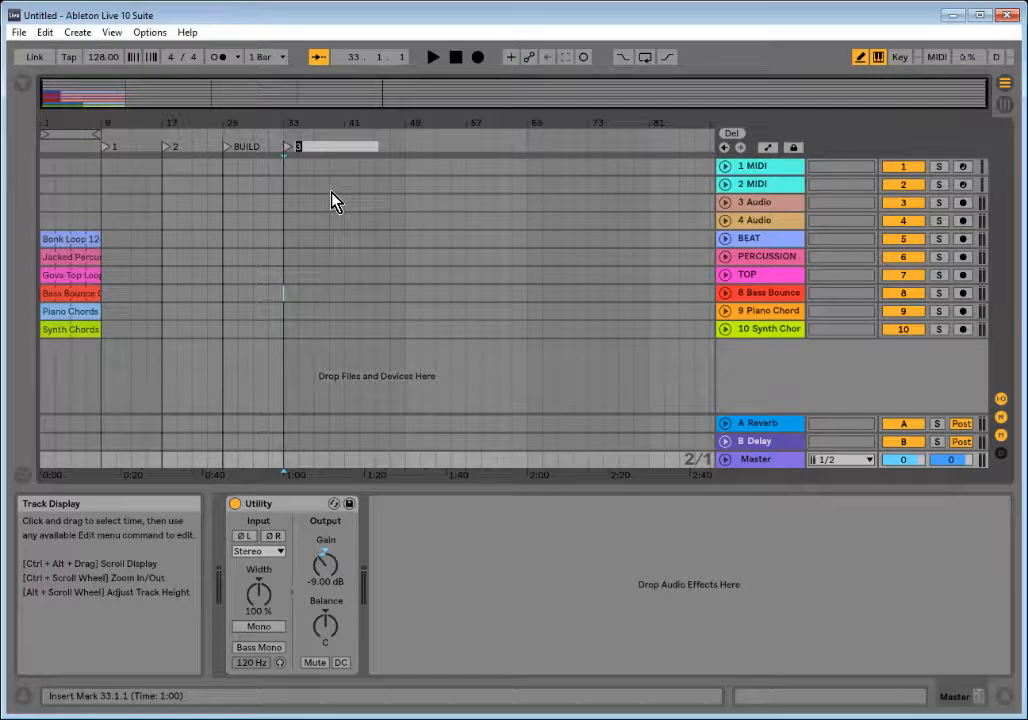
pyautogui.write('DROP')
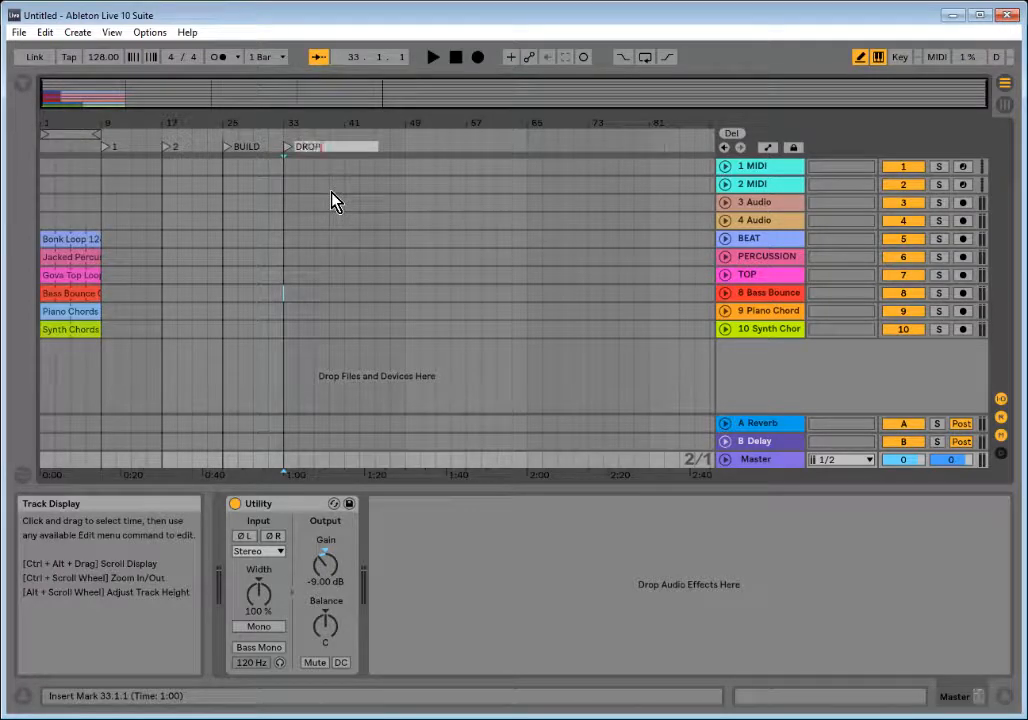
pyautogui.press('Return')
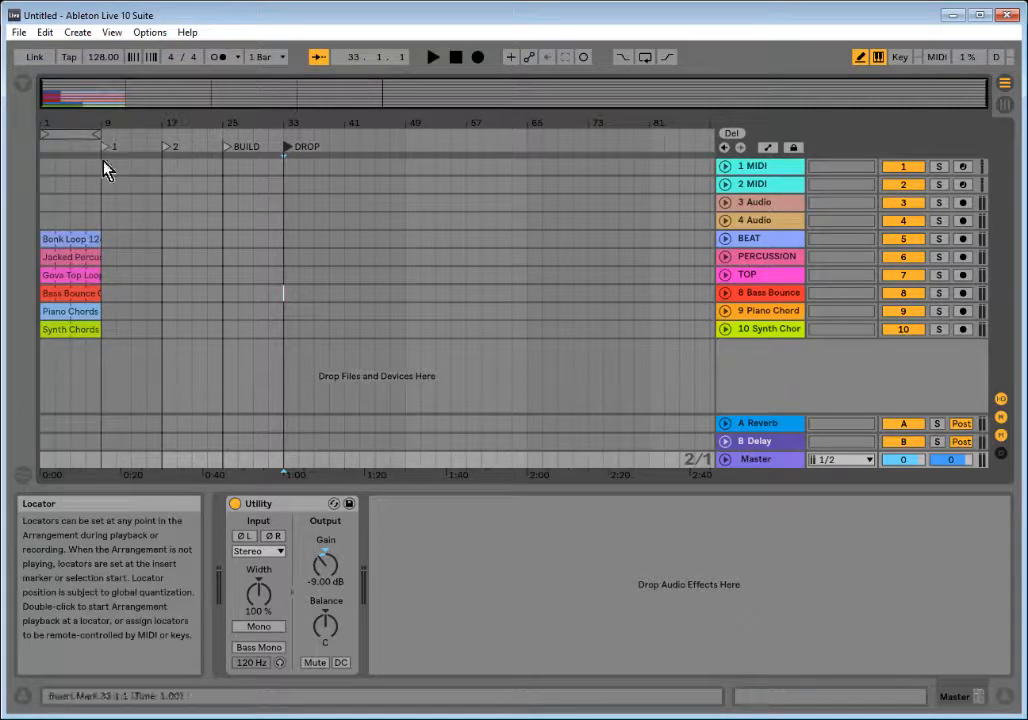
# - Move the percussion, top, piano chords and synth chords clips out of the opening section to empty space past the DROP locator
pyautogui.moveTo(85, 259); pyautogui.dragTo(434, 262)
pyautogui.moveTo(76, 271); pyautogui.dragTo(495, 276)
pyautogui.moveTo(62, 293)
pyautogui.mouseDown()
pyautogui.moveTo(392, 296)
pyautogui.moveTo(156, 308)
pyautogui.moveTo(58, 297)
pyautogui.mouseUp()
pyautogui.moveTo(62, 311); pyautogui.dragTo(420, 331)
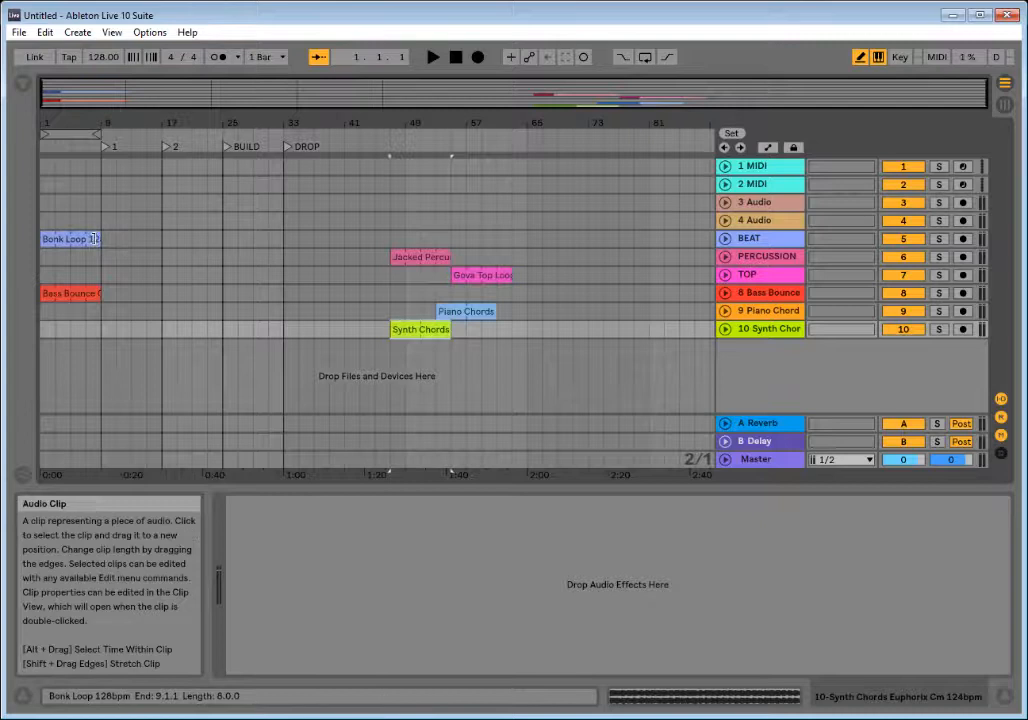
# - Extend the beat and bass loops from bar 1 to bar 25, and place the piano chords across bars 9 to 25
pyautogui.moveTo(93, 238); pyautogui.dragTo(223, 246)
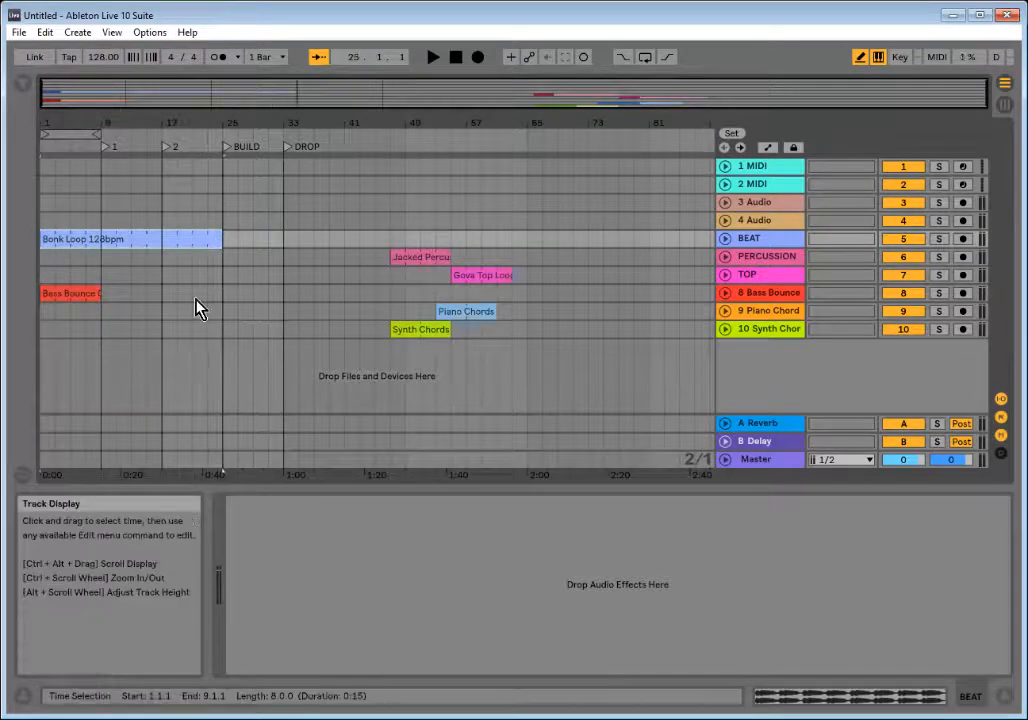
pyautogui.moveTo(463, 312); pyautogui.dragTo(223, 318)
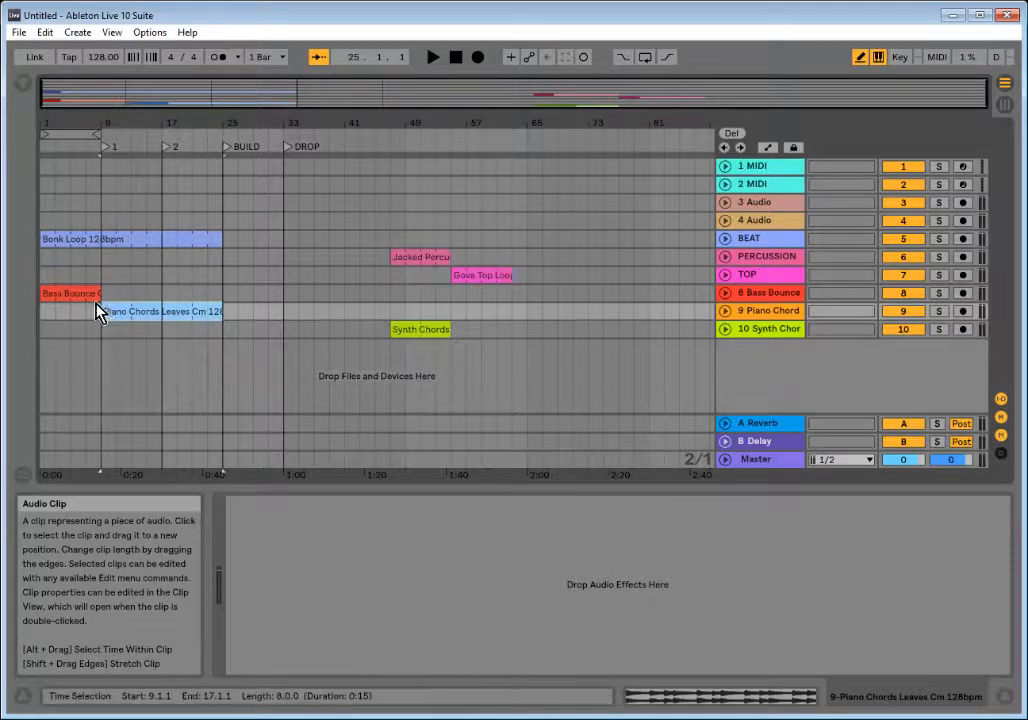
pyautogui.moveTo(101, 293); pyautogui.dragTo(222, 293)
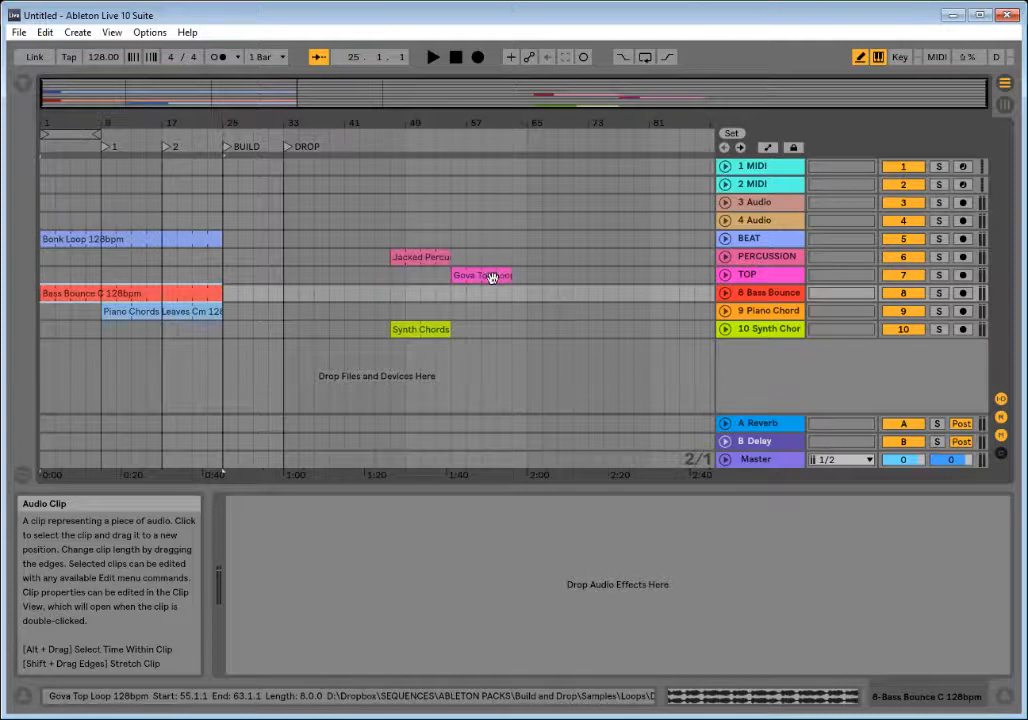
# - Move the percussion clip to bar 17 and the synth chords and top loop clips to the DROP locator at bar 33
pyautogui.moveTo(428, 258); pyautogui.dragTo(207, 270)
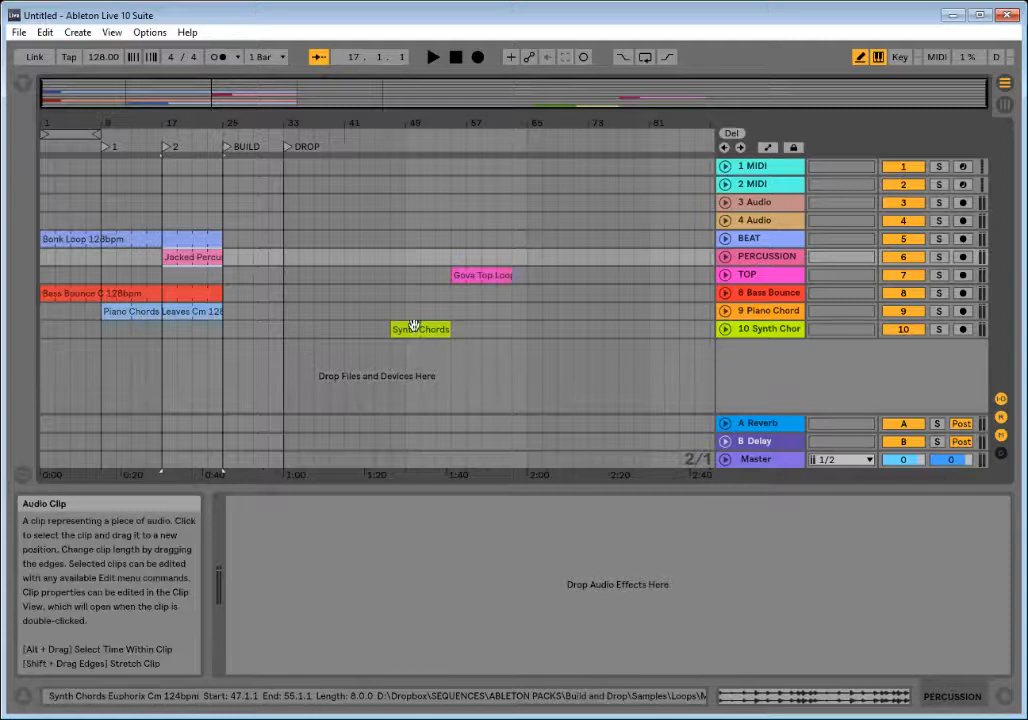
pyautogui.moveTo(418, 329); pyautogui.dragTo(316, 330)
pyautogui.moveTo(498, 275); pyautogui.dragTo(331, 276)
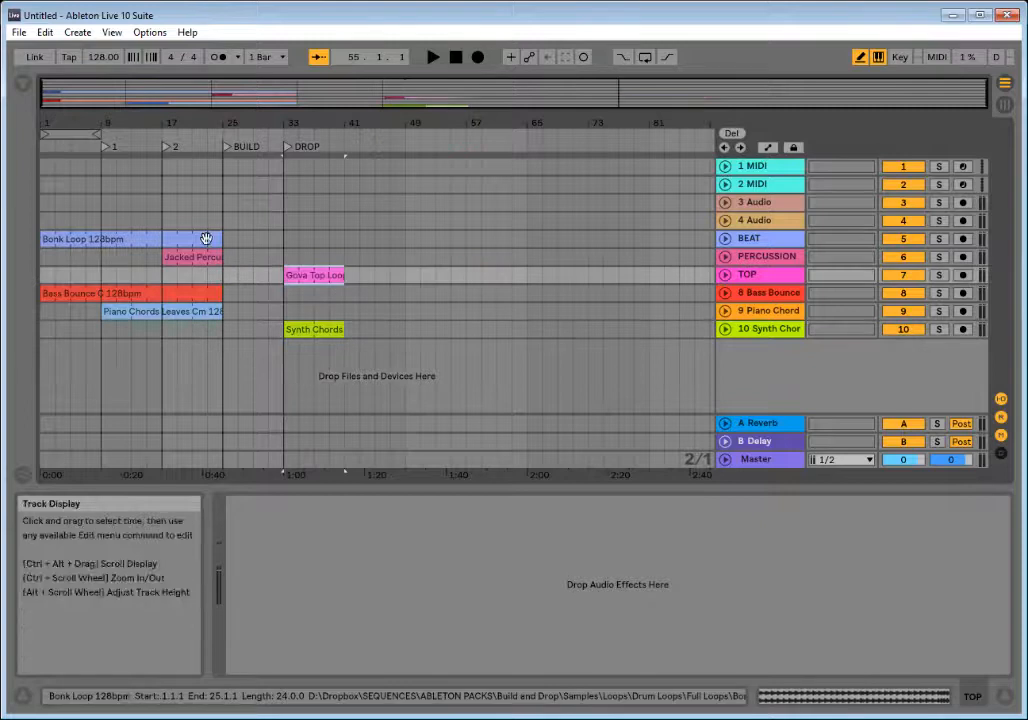
# - Copy the beat, percussion and bass clips to the DROP locator at bar 33 on their own tracks
pyautogui.click(206, 239)
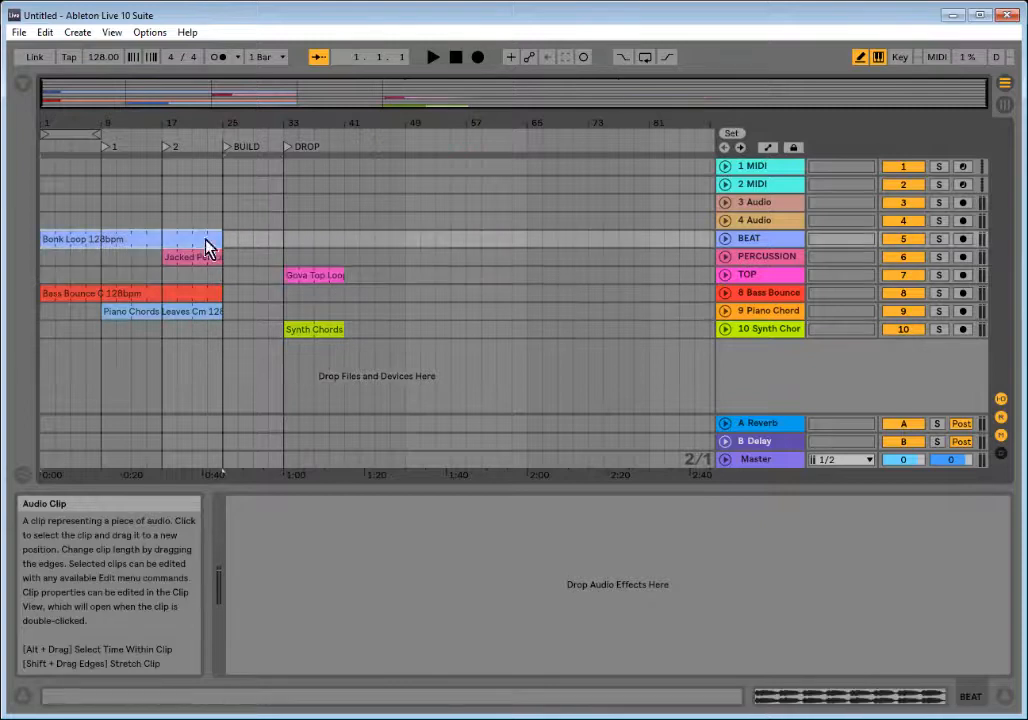
pyautogui.click(288, 245)
pyautogui.hotkey('ctrl', 'v')
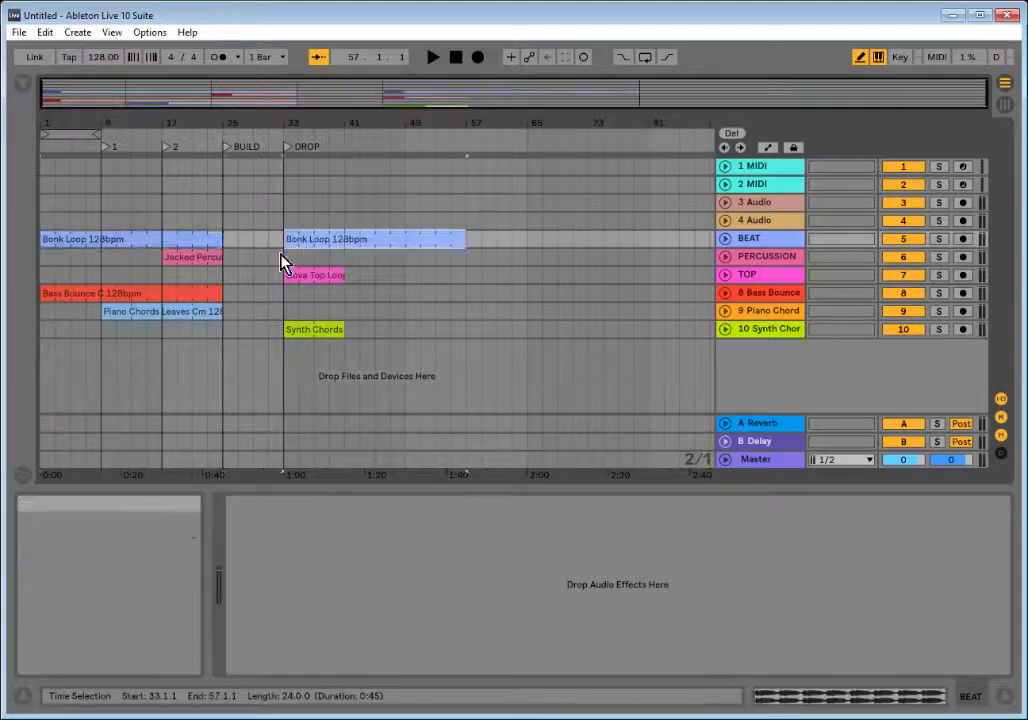
pyautogui.click(211, 257)
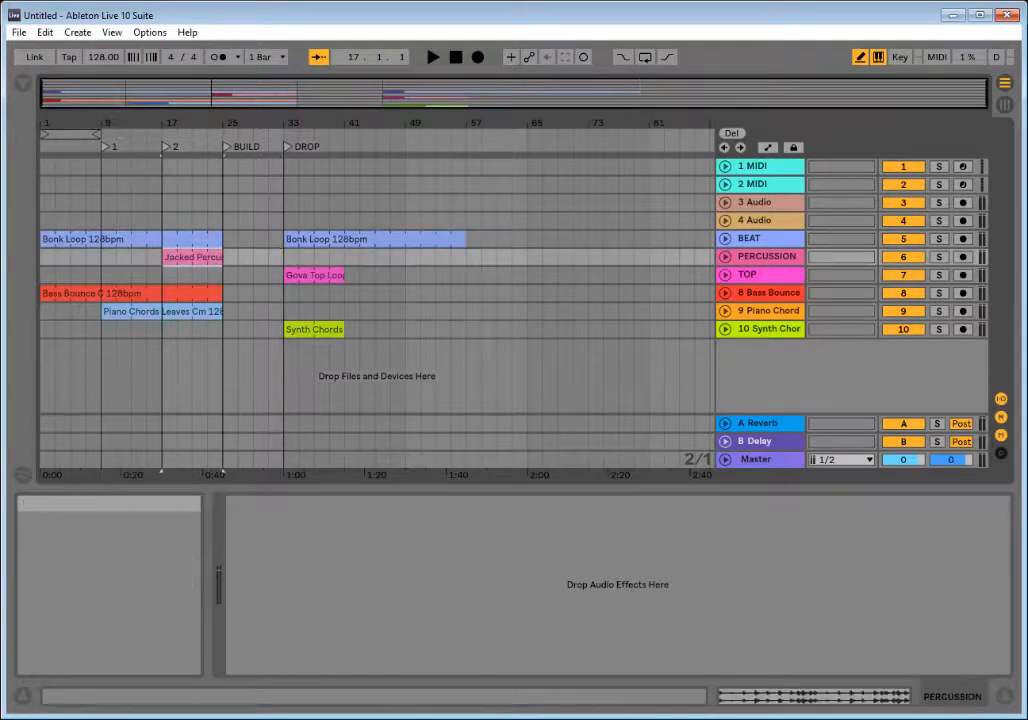
pyautogui.click(289, 259)
pyautogui.hotkey('ctrl', 'v')
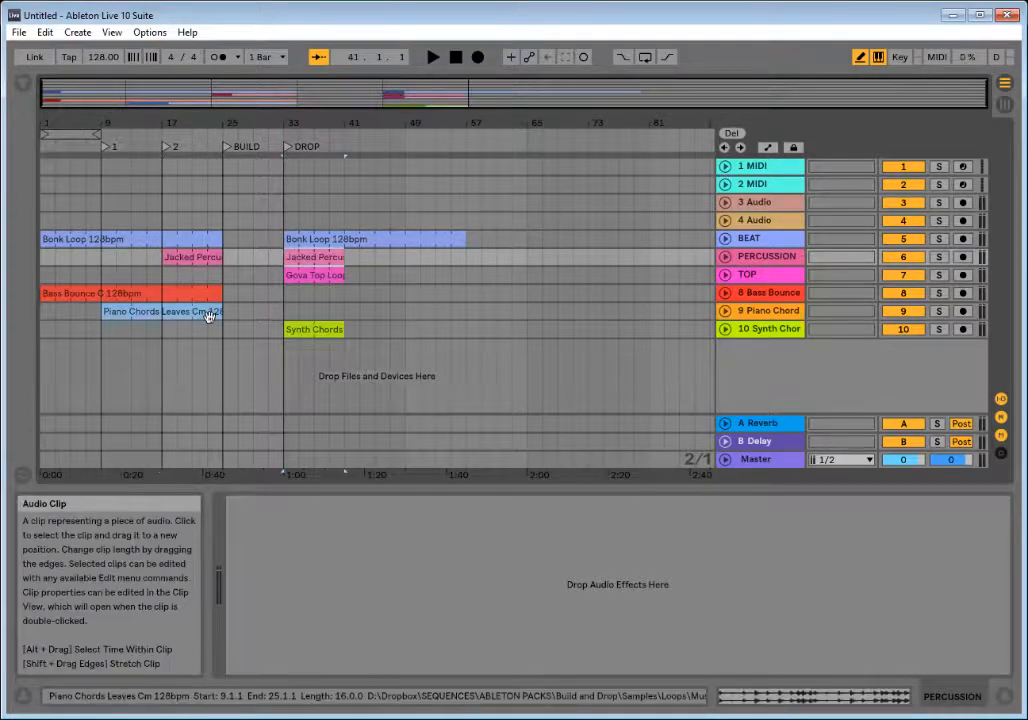
pyautogui.click(184, 295)
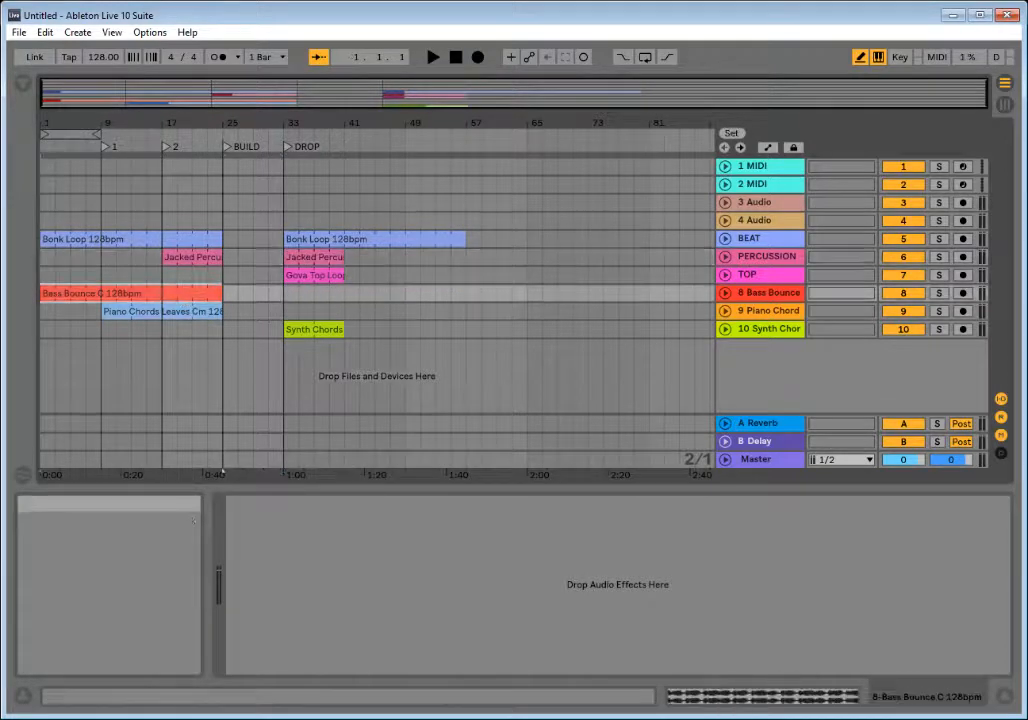
pyautogui.click(289, 300)
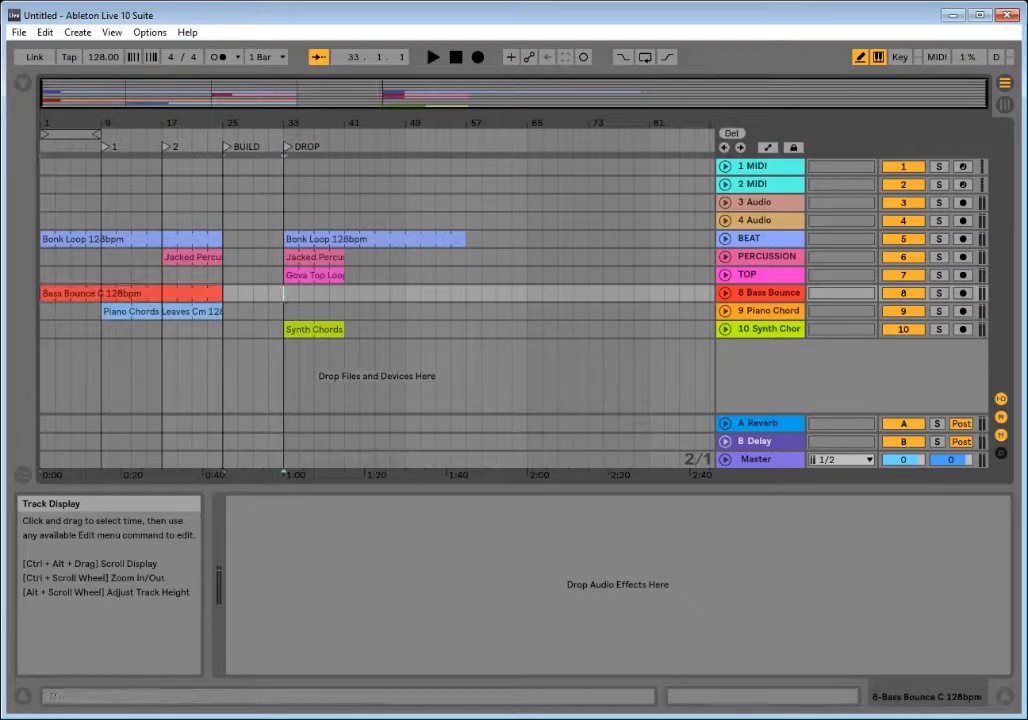
pyautogui.hotkey('ctrl', 'v')
# - Extend the drop's top and percussion loops to bar 57 and its synth chords to bar 49
pyautogui.moveTo(344, 275); pyautogui.dragTo(466, 275)
pyautogui.moveTo(345, 258); pyautogui.dragTo(466, 258)
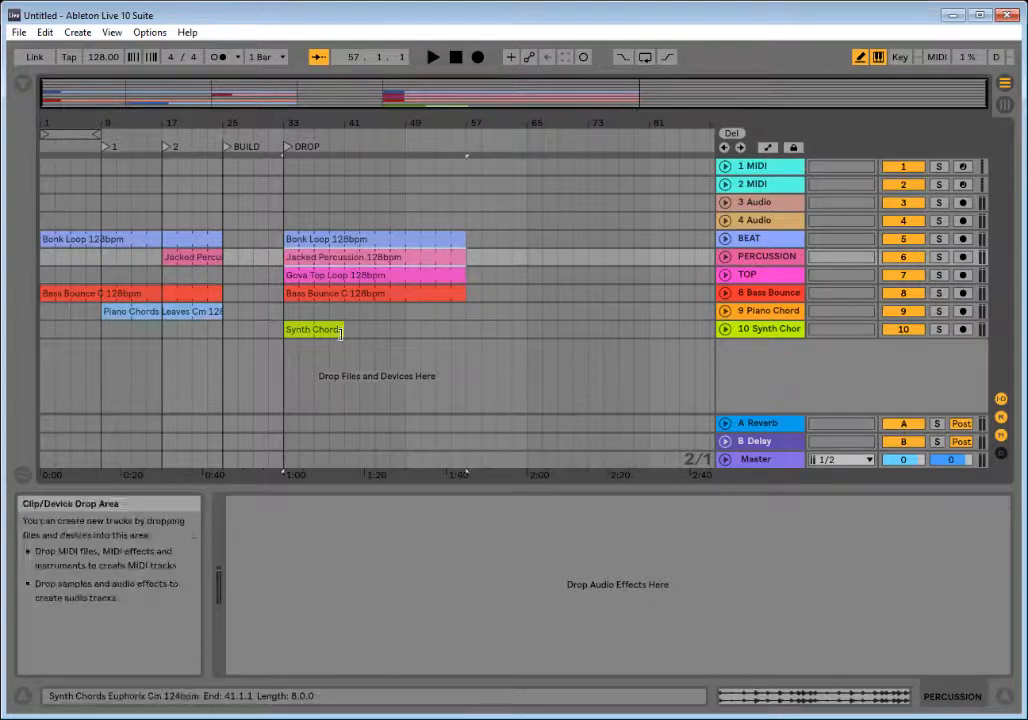
pyautogui.moveTo(341, 332); pyautogui.dragTo(405, 330)
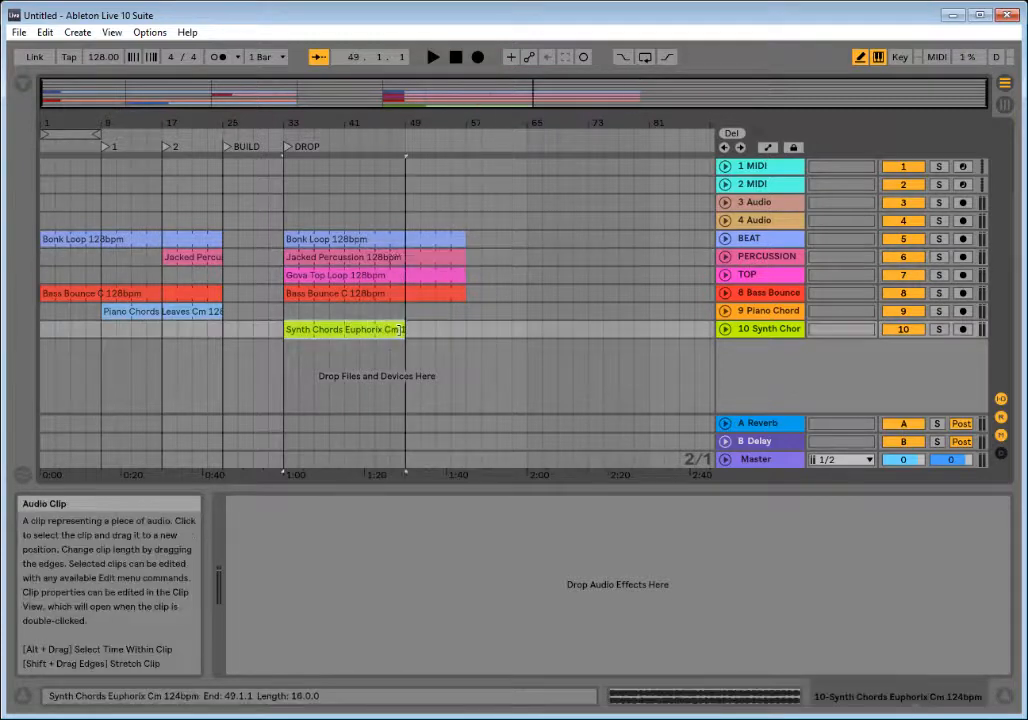
# - Shorten the drop's beat, percussion, top and bass clips to end at bar 49, level with the synth chords
pyautogui.click(331, 222)
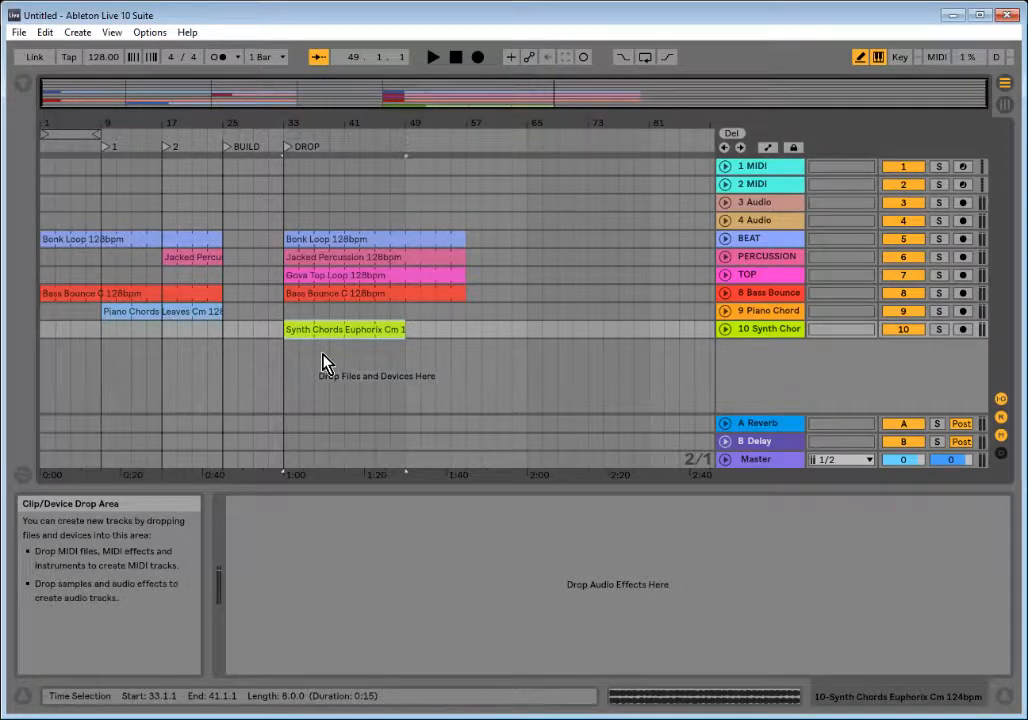
pyautogui.moveTo(464, 239); pyautogui.dragTo(405, 239)
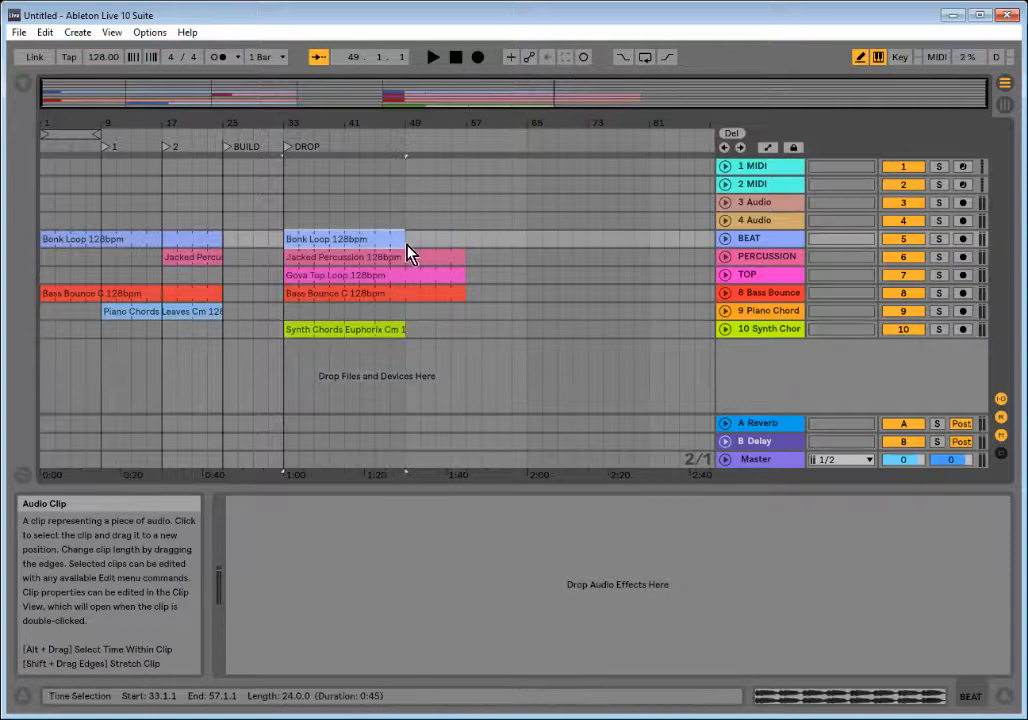
pyautogui.moveTo(464, 257); pyautogui.dragTo(405, 276)
pyautogui.click(460, 276)
pyautogui.moveTo(464, 293); pyautogui.dragTo(406, 297)
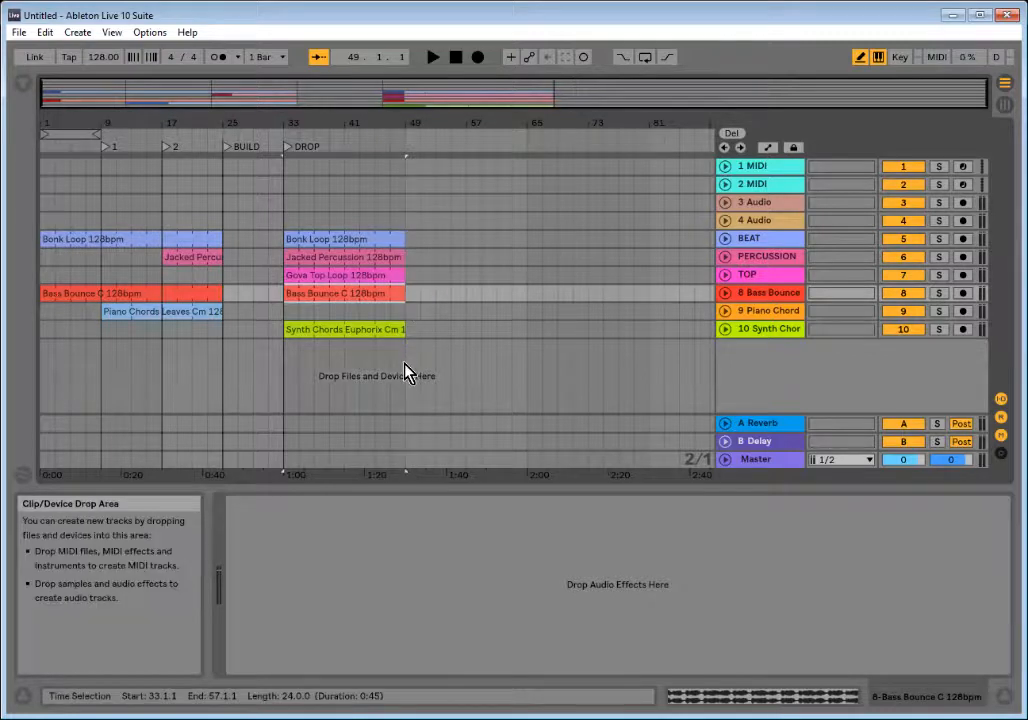
# - Show the browser and preview FX Build Formant through FX Build Sweep in the Build and Drop pack's Music Loops Builds and Risers folder
pyautogui.click(23, 84)
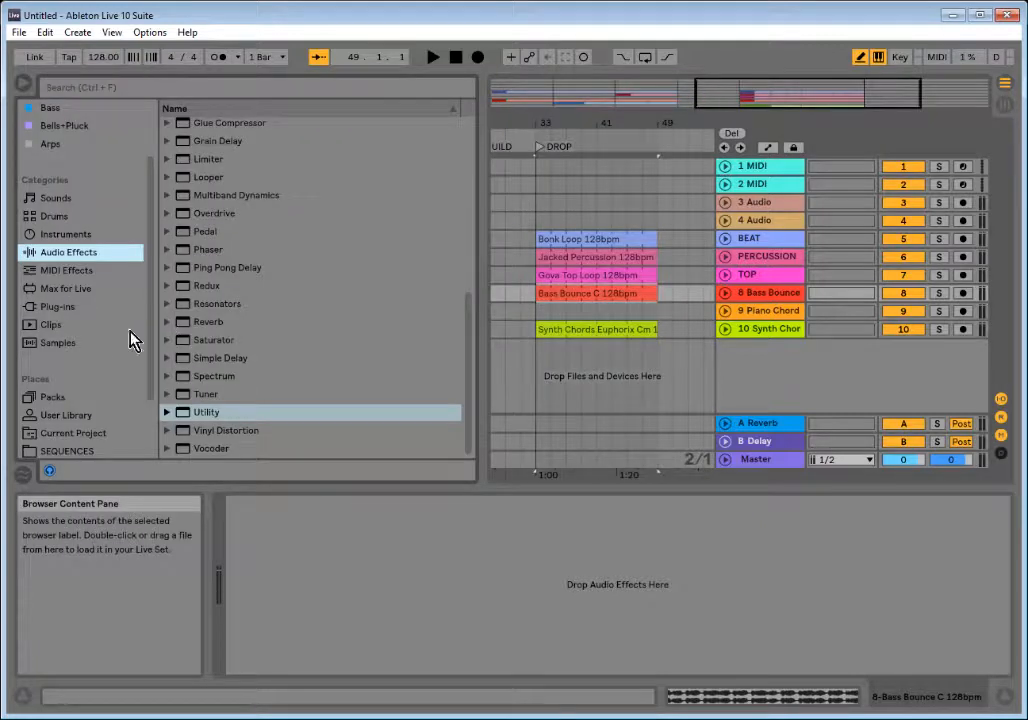
pyautogui.click(90, 398)
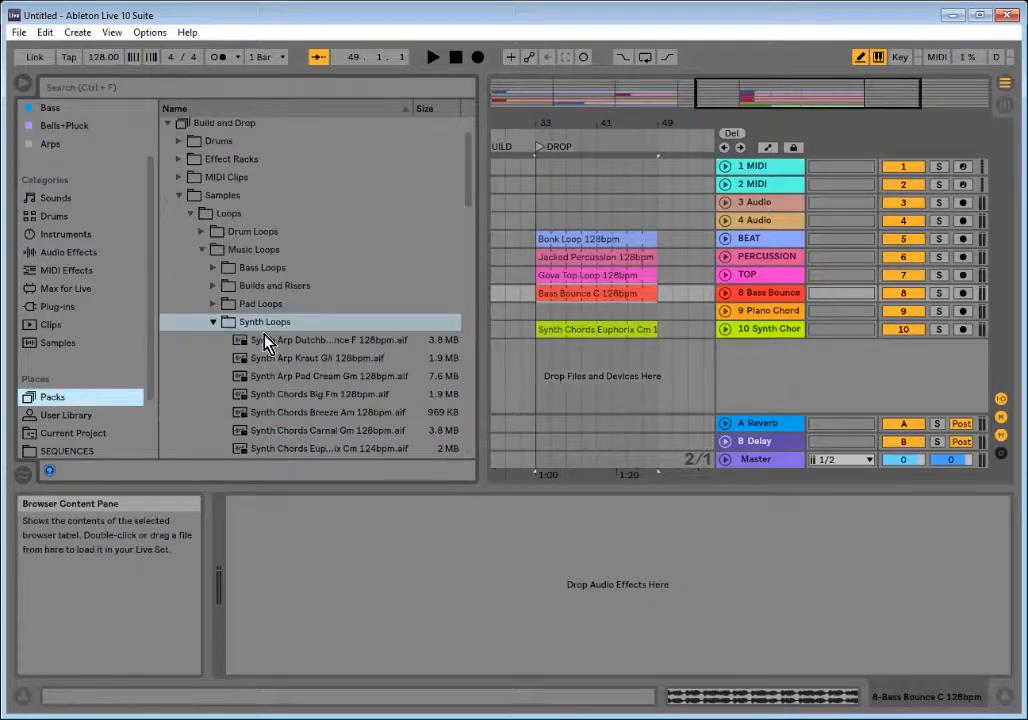
pyautogui.click(212, 286)
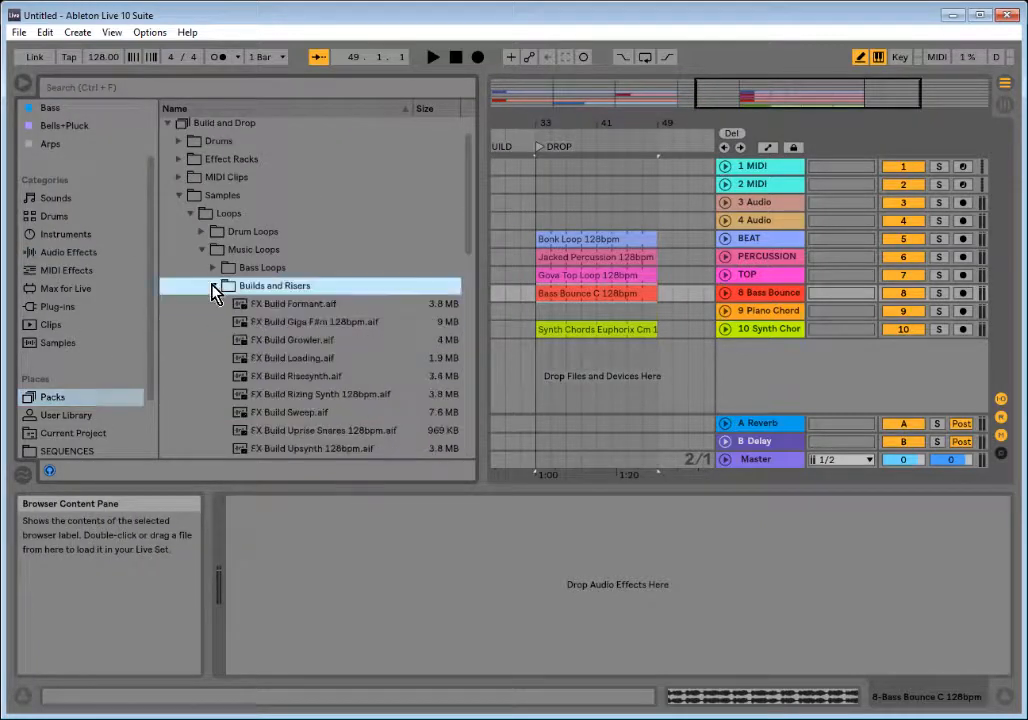
pyautogui.click(317, 308)
pyautogui.scroll(-1, 333, 291)
pyautogui.click(333, 287)
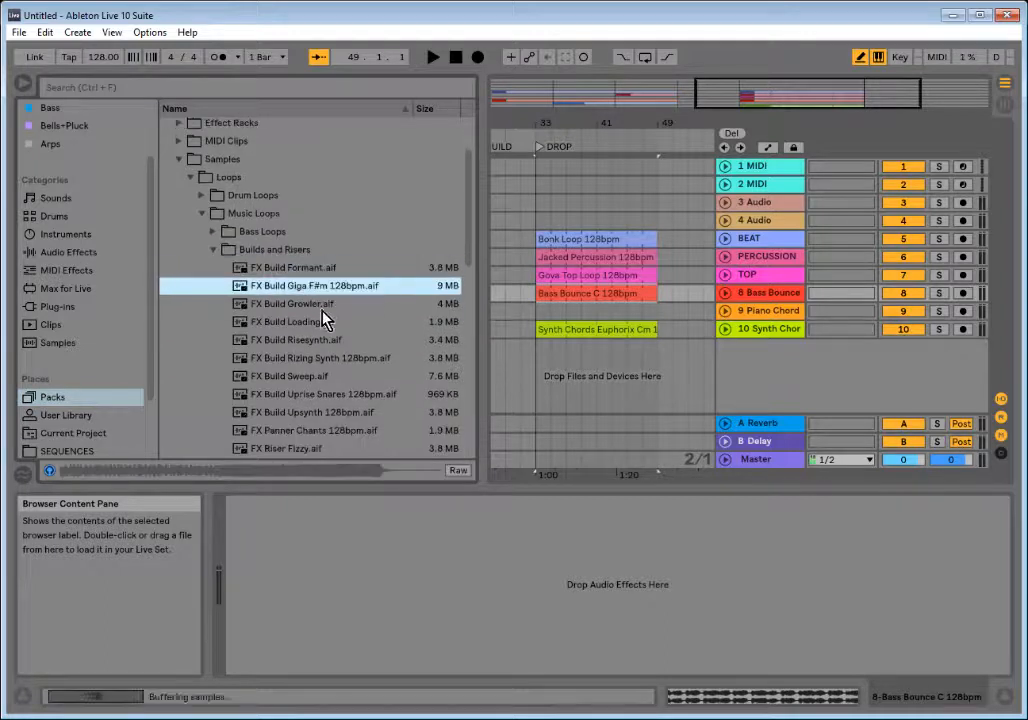
pyautogui.scroll(-1, 326, 300)
pyautogui.click(326, 268)
pyautogui.scroll(-1, 328, 290)
pyautogui.click(328, 268)
pyautogui.click(328, 286)
pyautogui.click(327, 304)
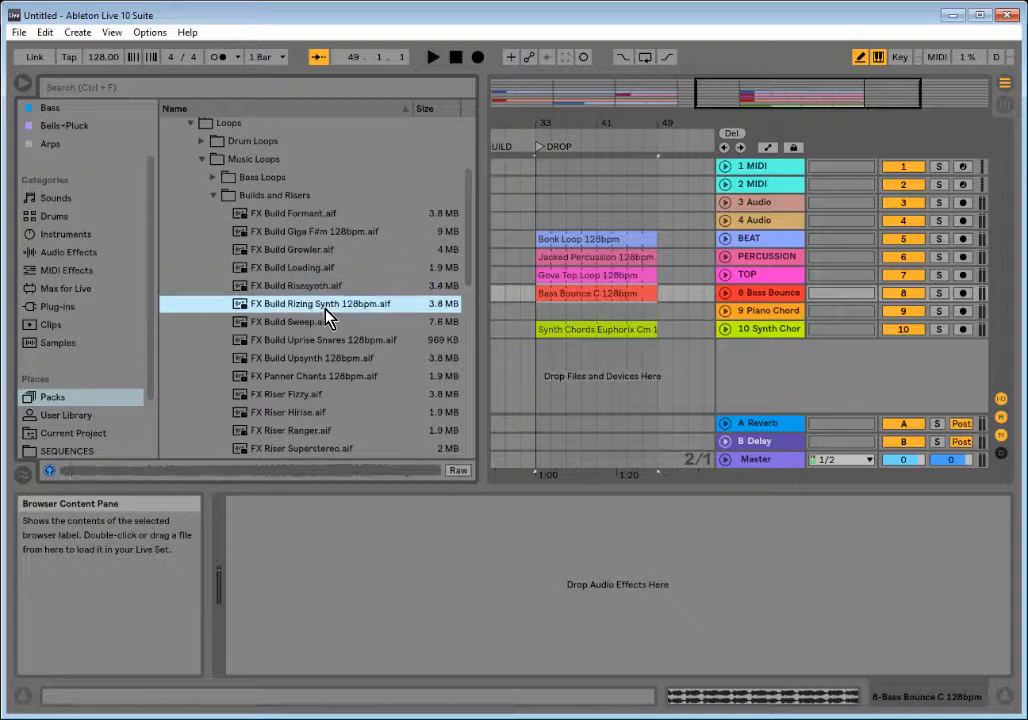
pyautogui.click(322, 322)
# - Open the Builds and Risers folder under Drum Loops and preview Classic Rise 128bpm
pyautogui.click(202, 141)
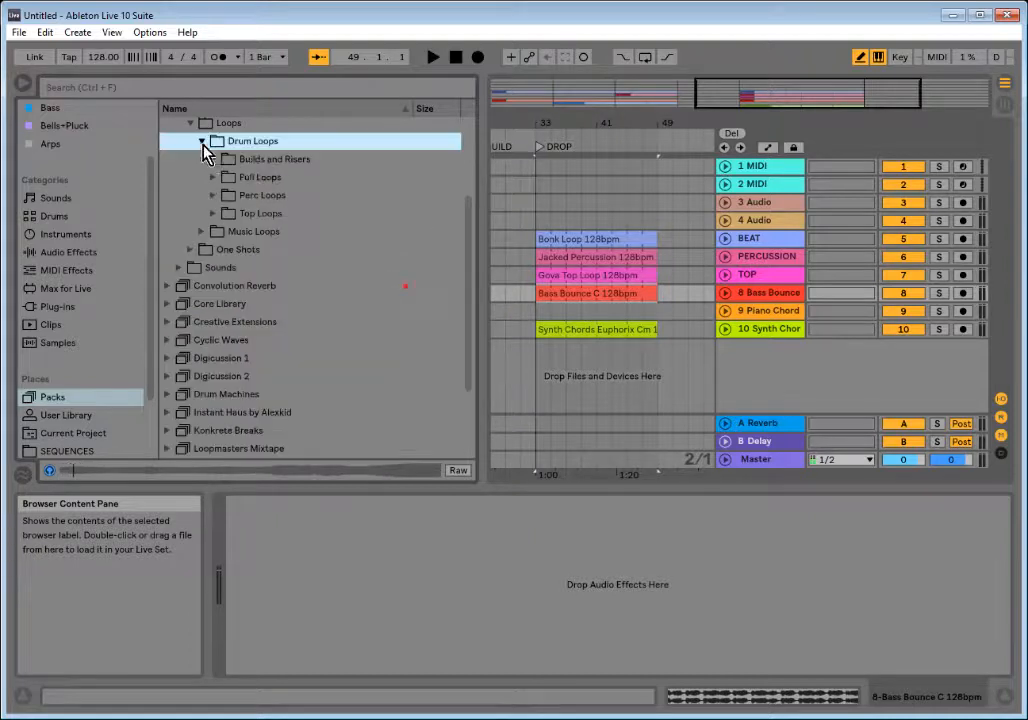
pyautogui.click(233, 160)
pyautogui.click(212, 159)
pyautogui.click(285, 178)
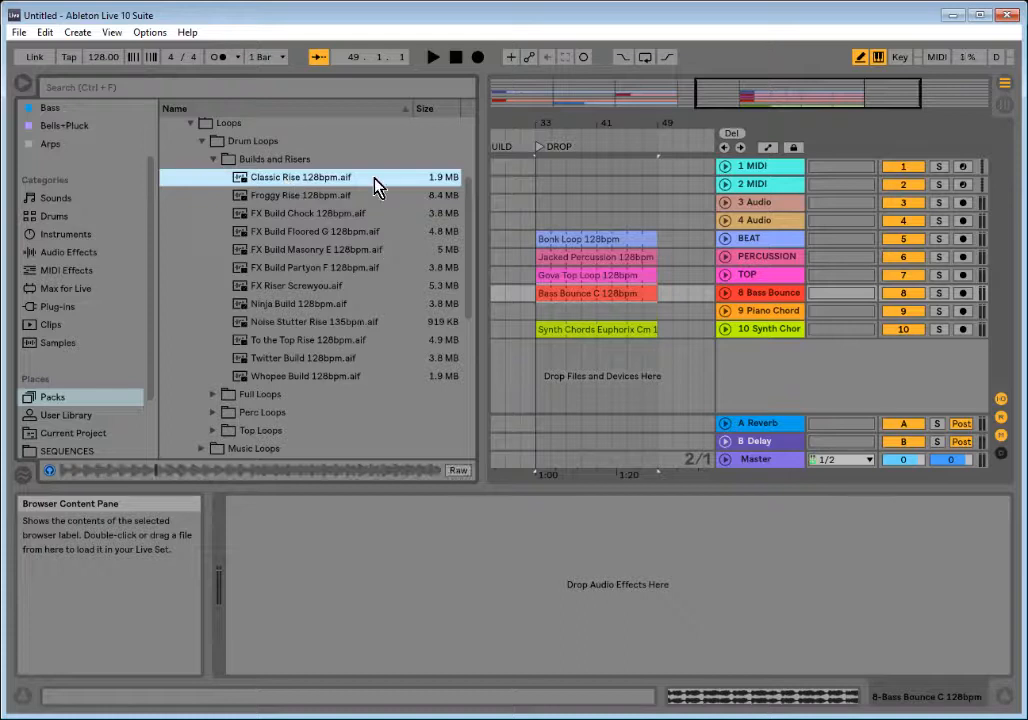
pyautogui.hotkey('shift', 'Down')
pyautogui.hotkey('shift', 'Down')
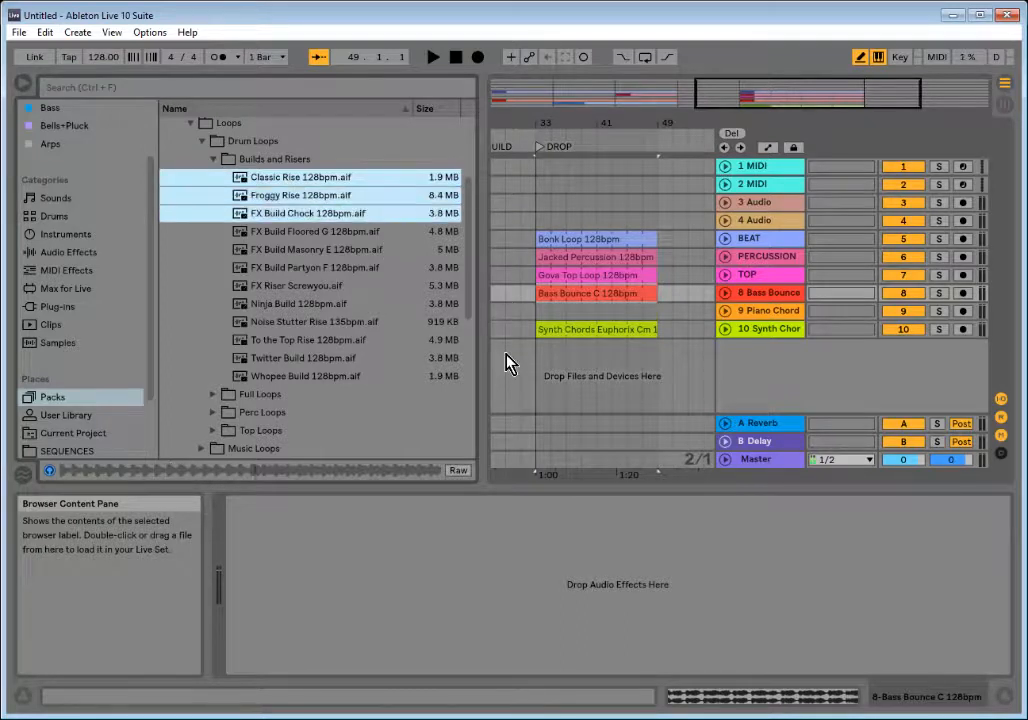
# - Add Classic Rise 128bpm as a new audio track, then move its clip to bar 29 on the BEAT track, directly before the drop
pyautogui.click(318, 177)
pyautogui.moveTo(324, 177); pyautogui.dragTo(496, 368)
pyautogui.moveTo(551, 340); pyautogui.dragTo(620, 231)
pyautogui.moveTo(620, 236); pyautogui.dragTo(622, 236)
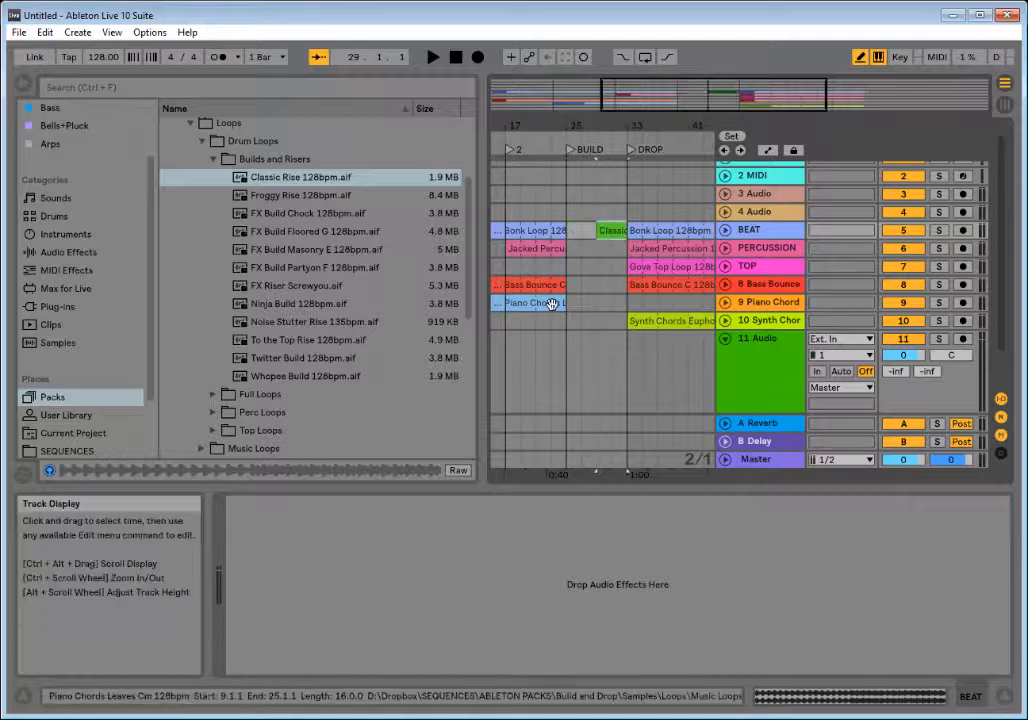
# - Return to Builds and Risers under Music Loops and preview the samples from FX Build Formant to FX Build Upsynth for the build section
pyautogui.click(214, 161)
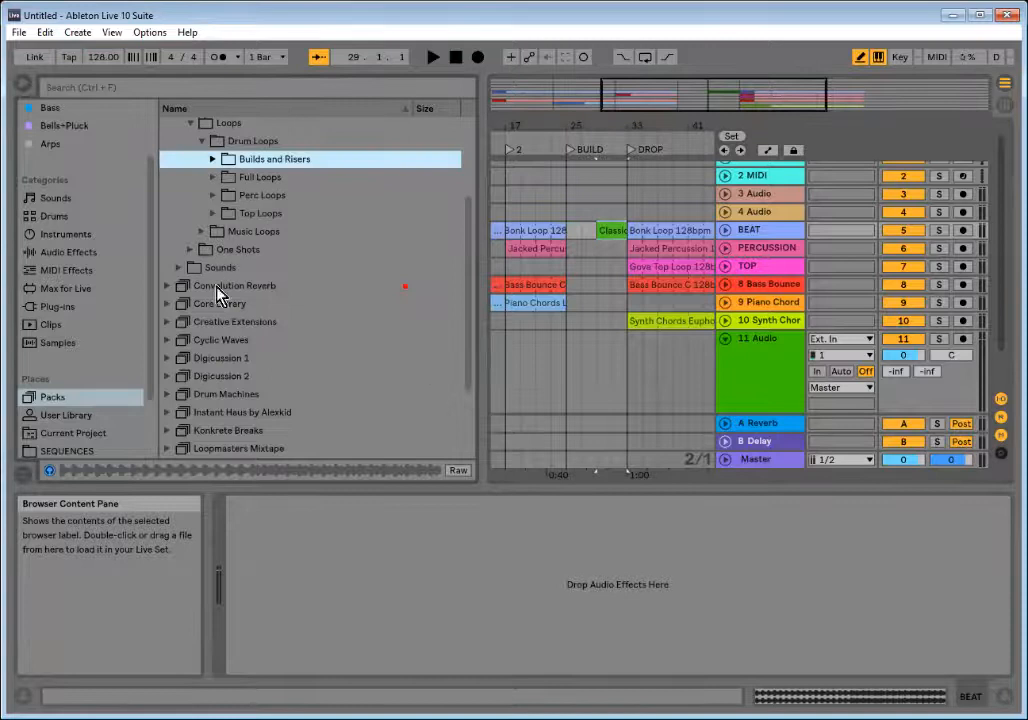
pyautogui.click(605, 255)
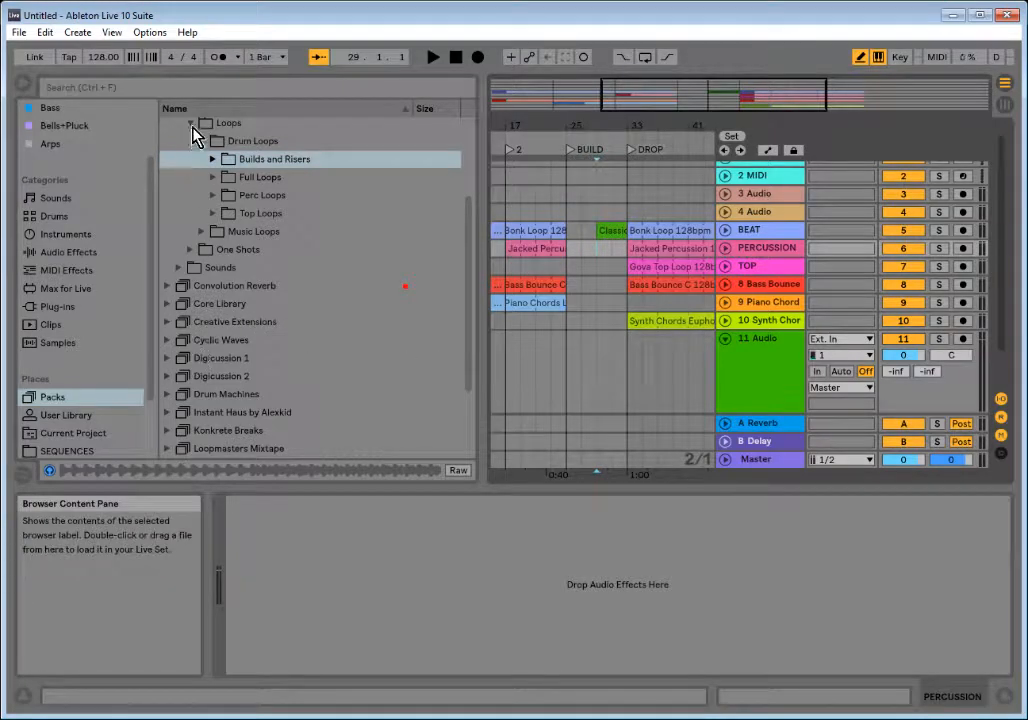
pyautogui.click(200, 232)
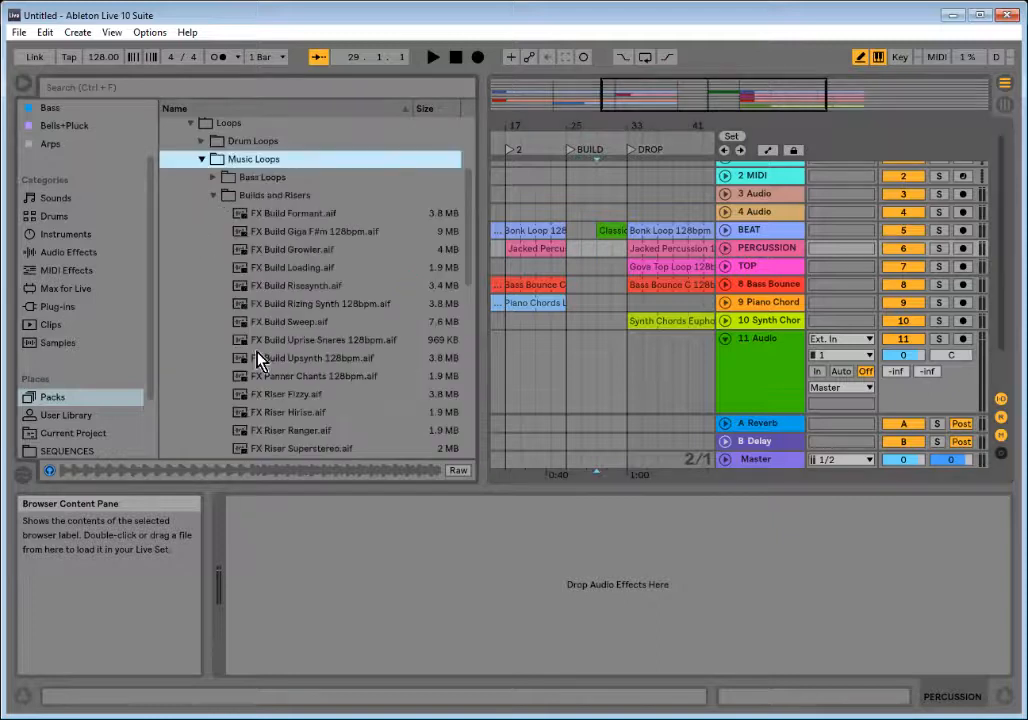
pyautogui.click(318, 214)
pyautogui.click(323, 232)
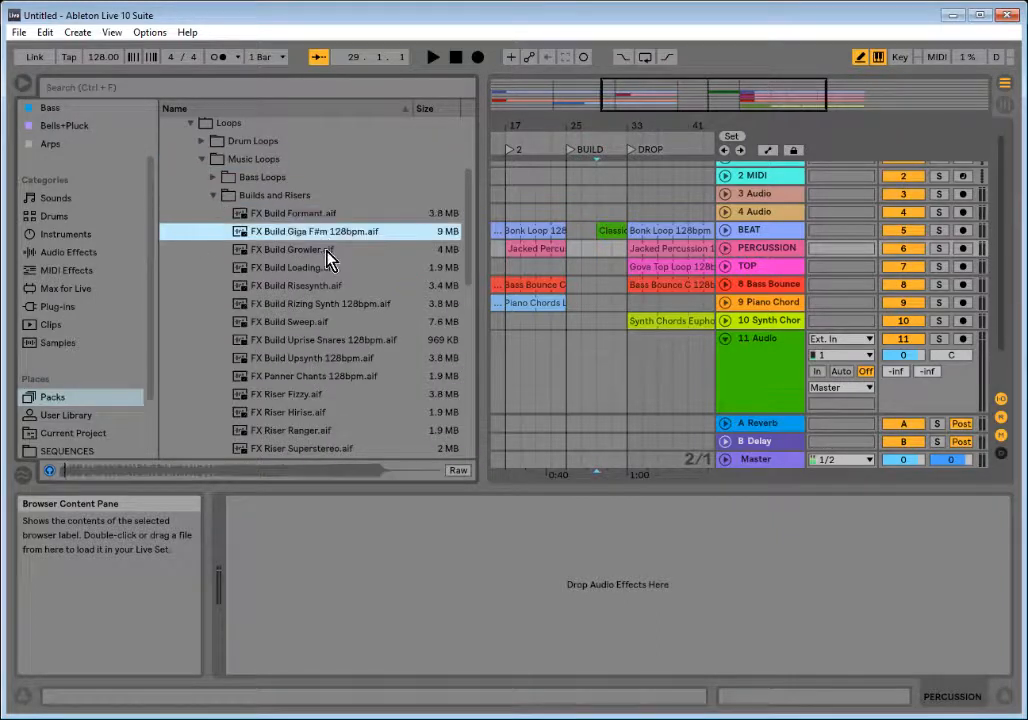
pyautogui.click(331, 250)
pyautogui.click(334, 268)
pyautogui.click(337, 286)
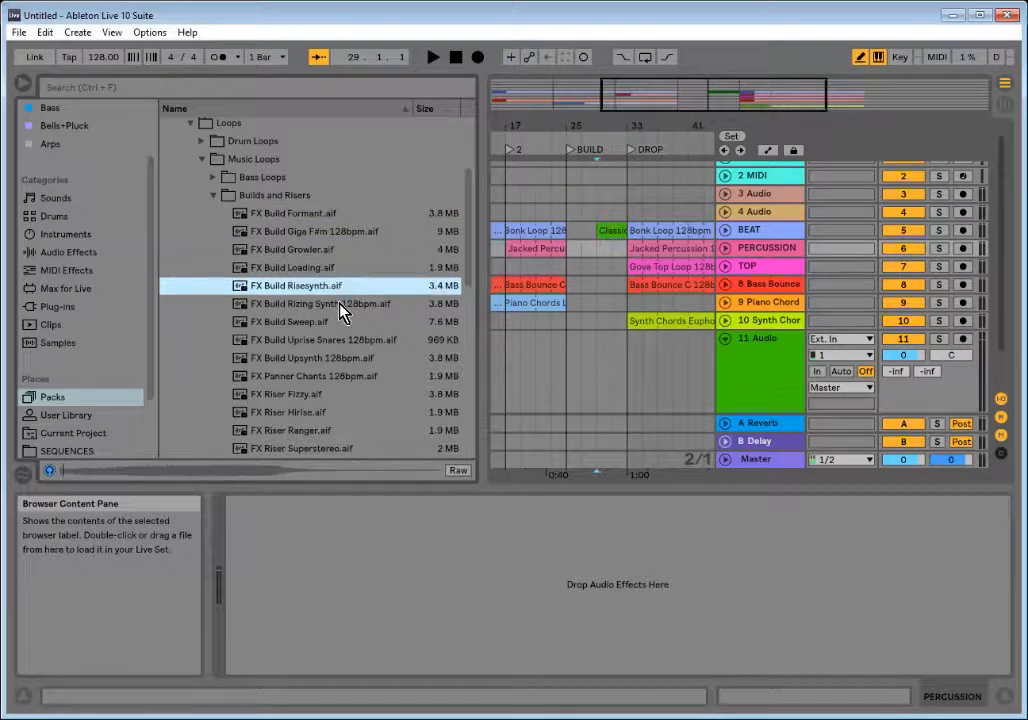
pyautogui.click(341, 304)
pyautogui.click(326, 324)
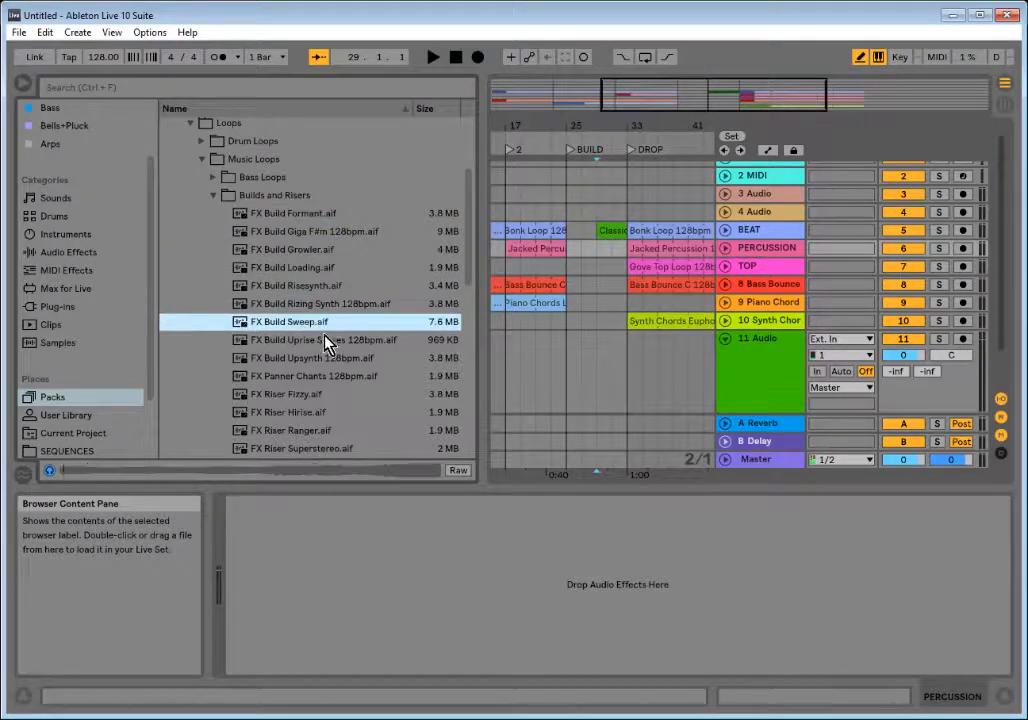
pyautogui.click(328, 342)
pyautogui.click(332, 362)
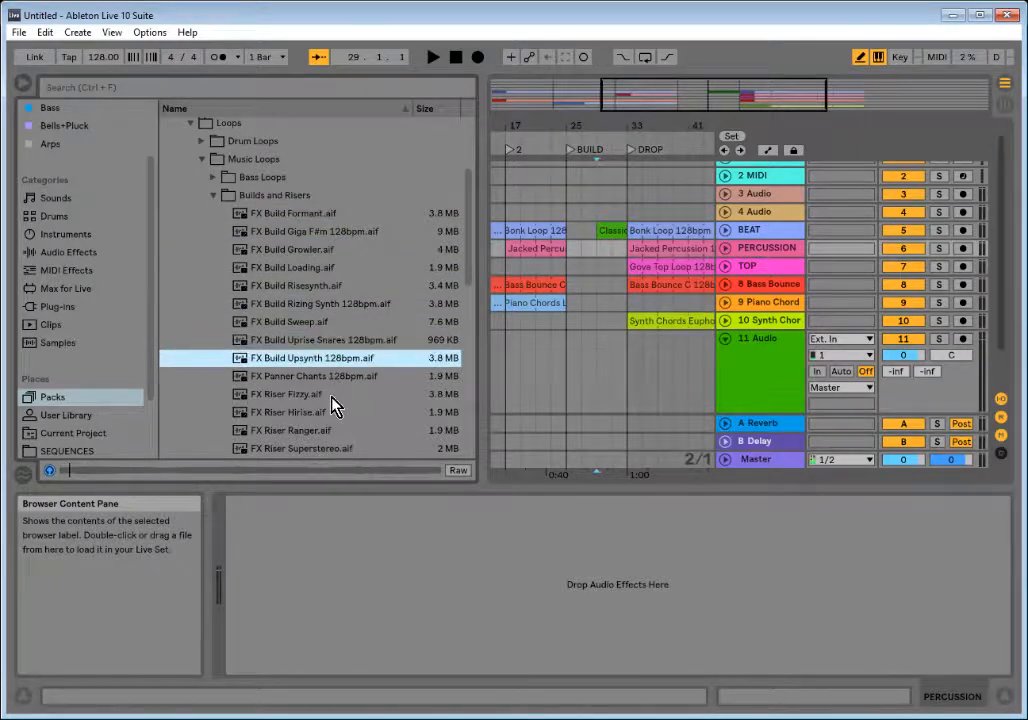
# - Close Builds and Risers, open the Pad Loops folder under Music Loops, and preview Synth Pattern Fiber Am 128bpm
pyautogui.click(213, 196)
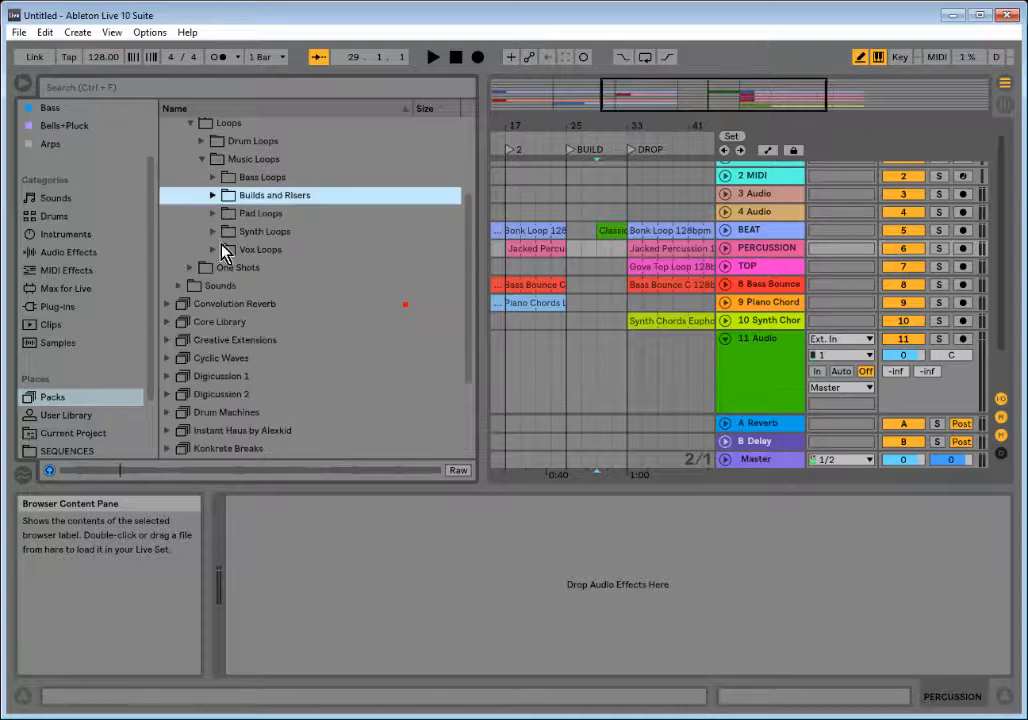
pyautogui.click(222, 216)
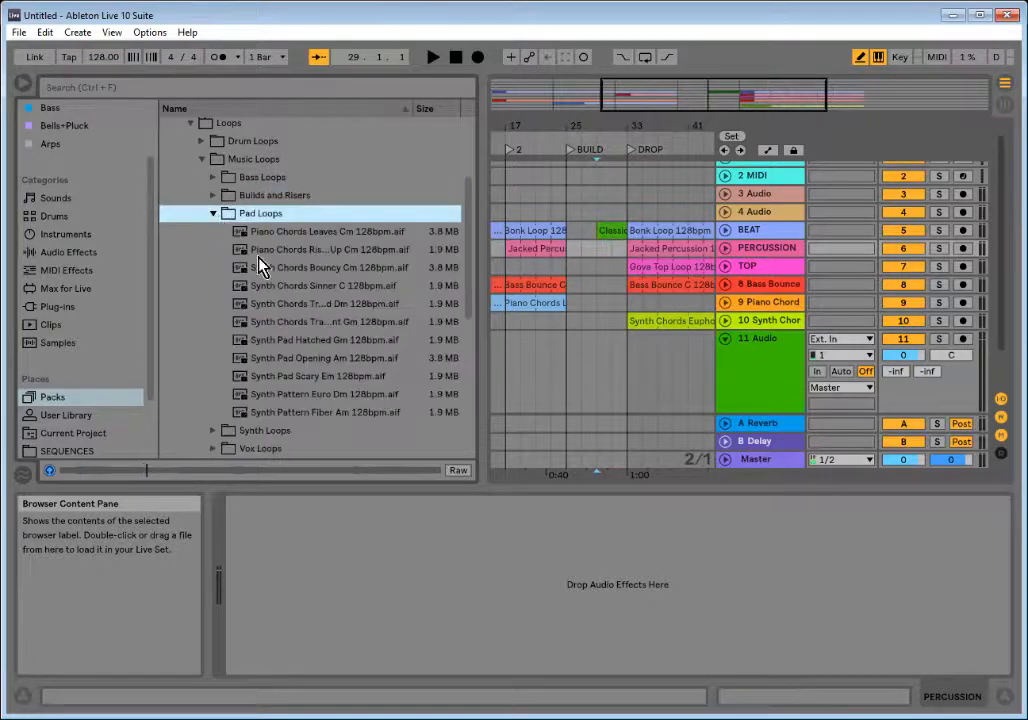
pyautogui.click(378, 400)
pyautogui.click(377, 413)
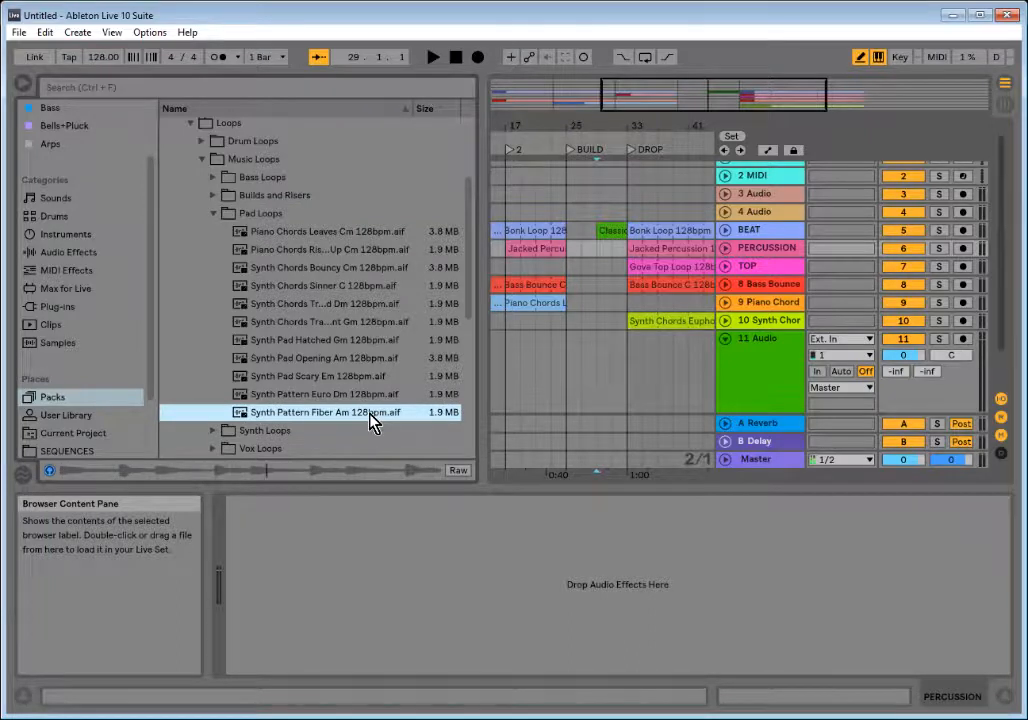
# - Place Synth Pattern Fiber Am 128bpm on track 11 at bar 25, extend it to bar 33, and fold the track
pyautogui.moveTo(370, 420); pyautogui.dragTo(570, 362)
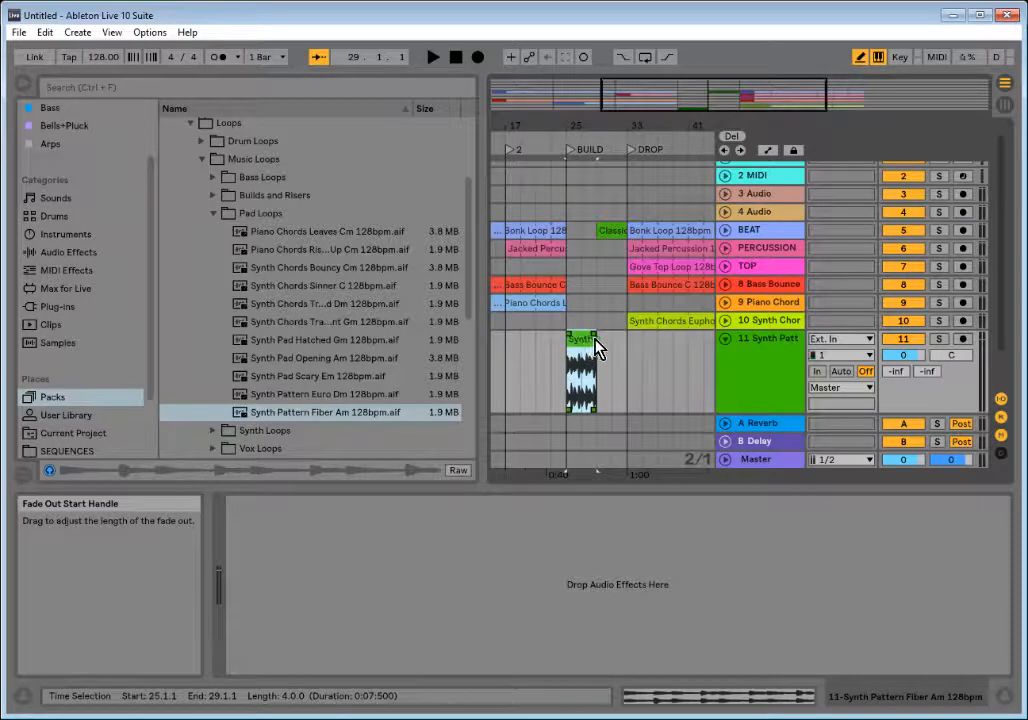
pyautogui.moveTo(598, 348); pyautogui.dragTo(627, 348)
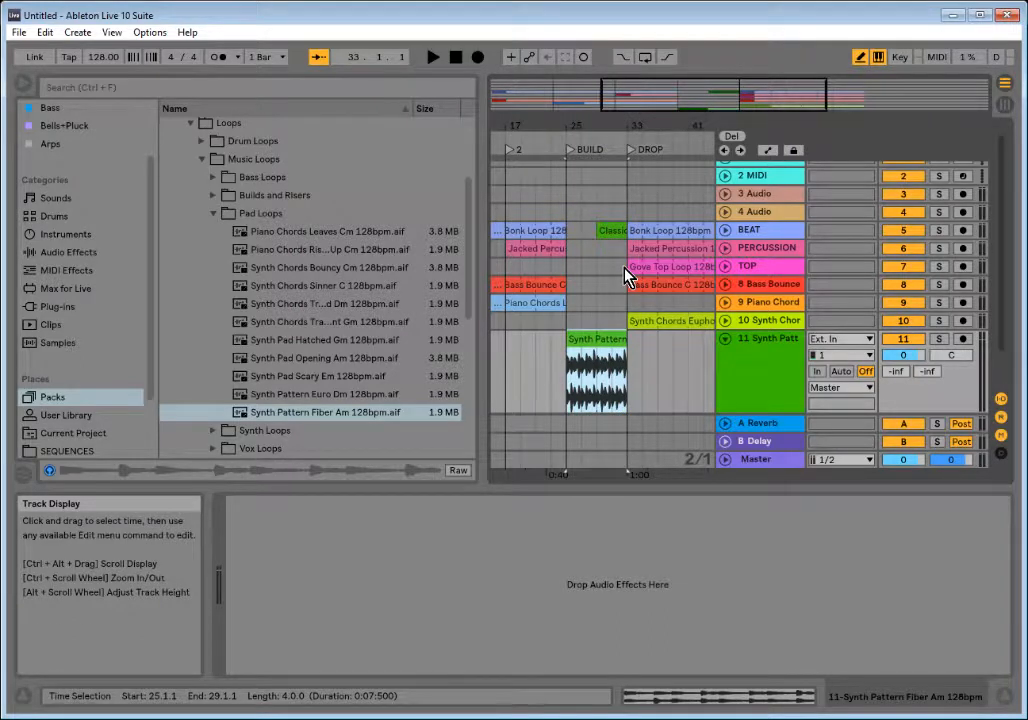
pyautogui.click(727, 342)
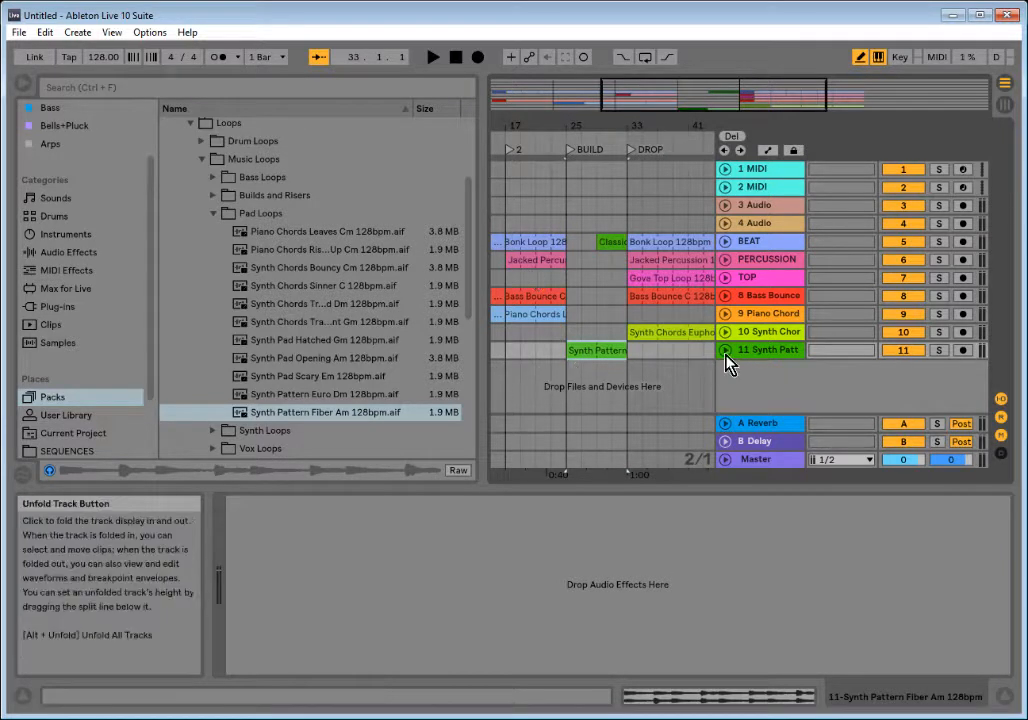
# - Hide the browser and play the arrangement from bar 1 through the build into the drop
pyautogui.moveTo(662, 91); pyautogui.dragTo(552, 91)
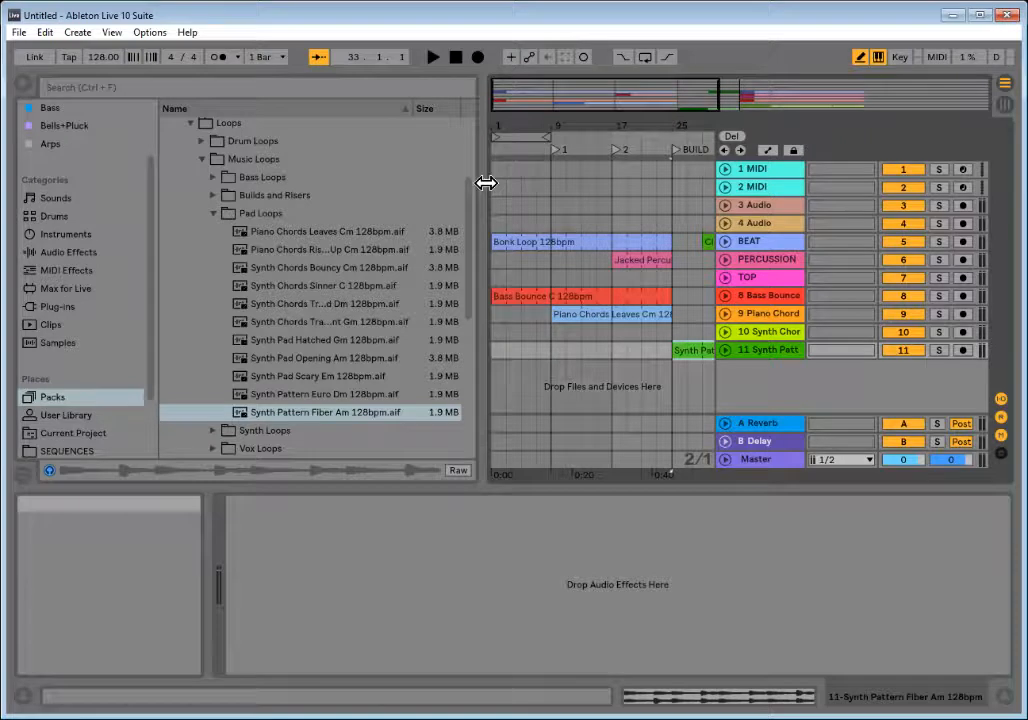
pyautogui.click(455, 57)
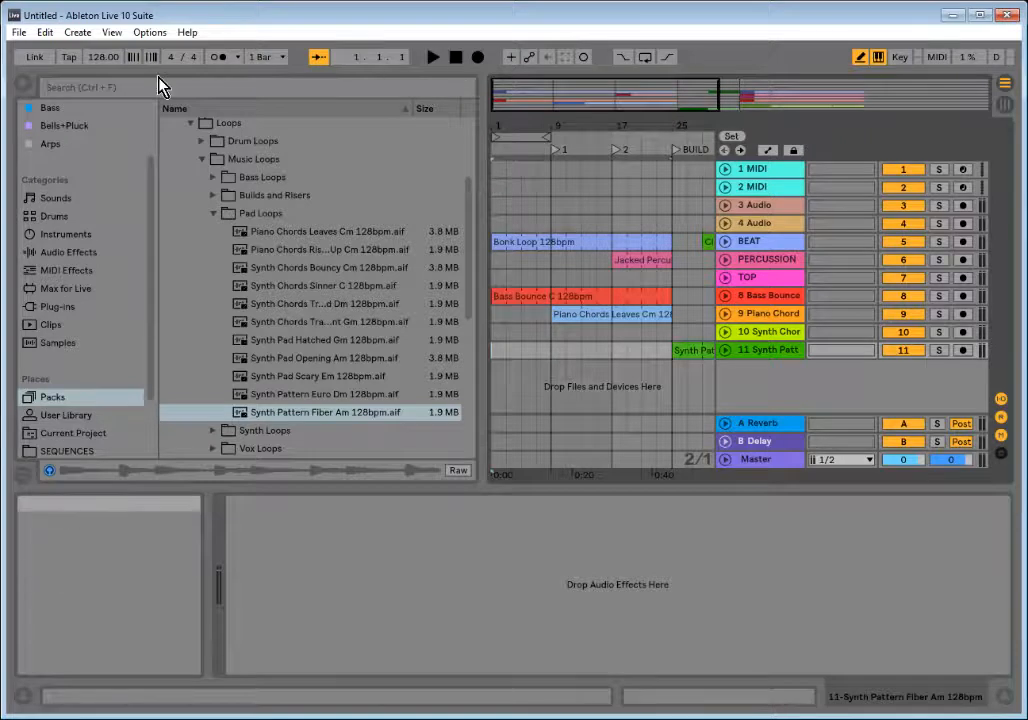
pyautogui.click(25, 86)
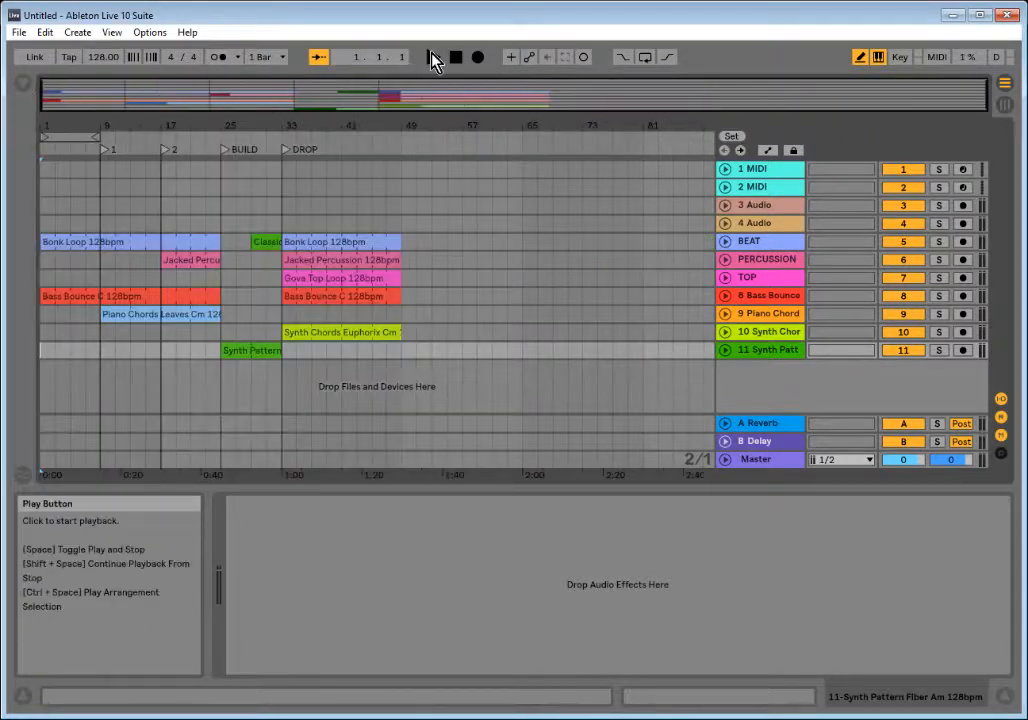
pyautogui.click(433, 58)
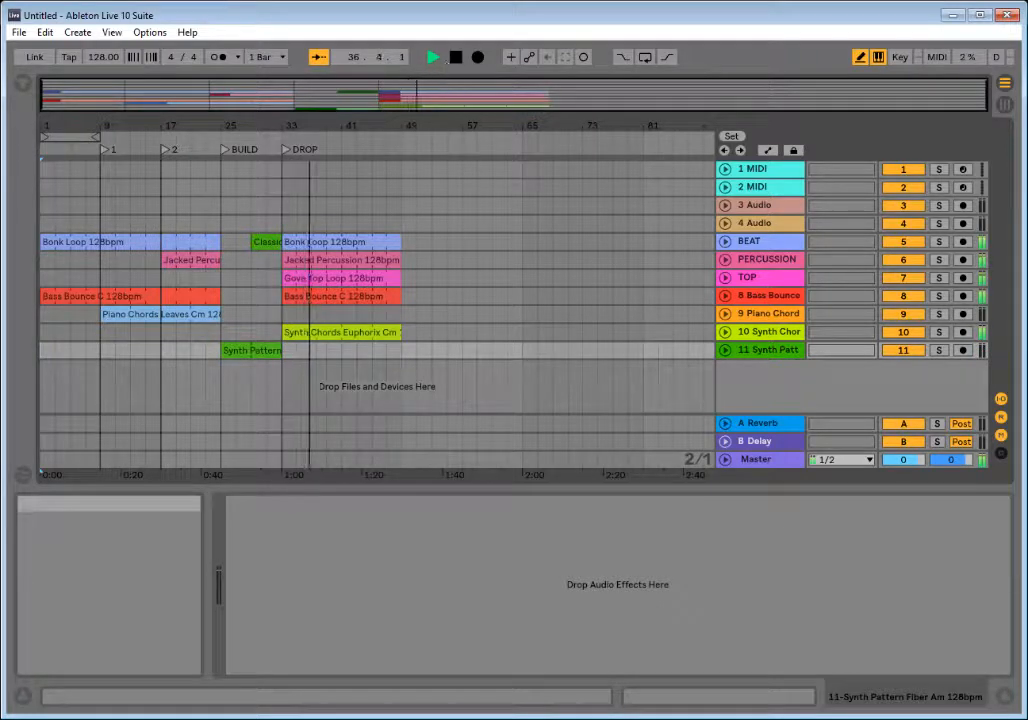
pyautogui.click(455, 57)
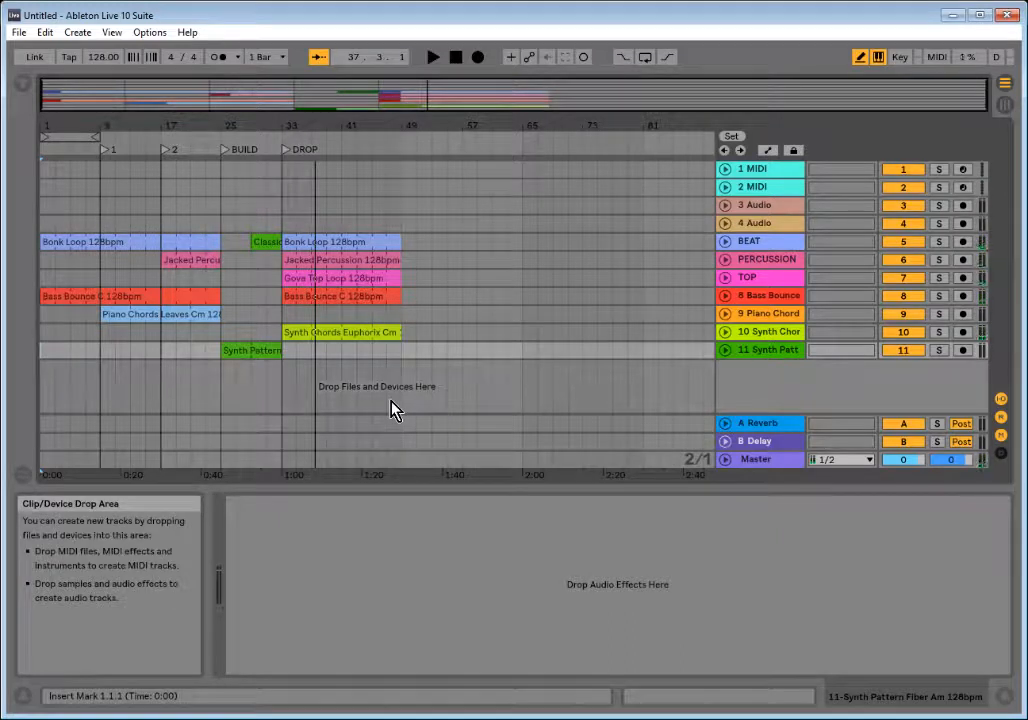
# - Transpose the Synth Pattern clip in the build section up to 3 st
pyautogui.click(260, 351)
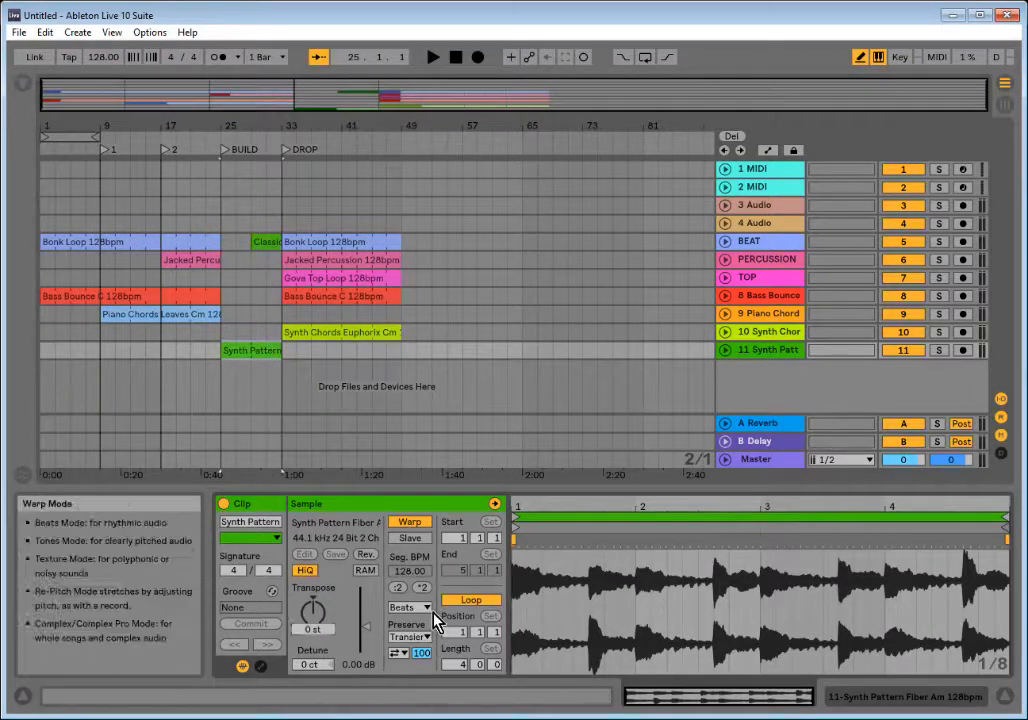
pyautogui.press('Up')
pyautogui.press('Up')
pyautogui.press('Up')
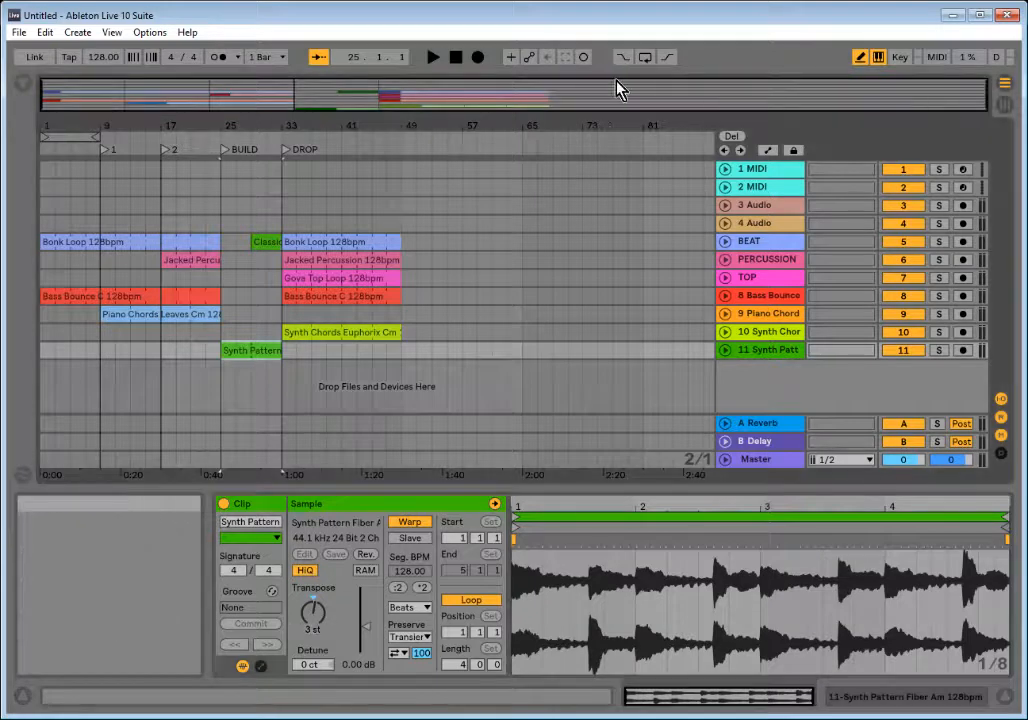
# - Unfold the BEAT track, split its first Bonk Loop clip at bar 9, and trim the first part's end to 8.3.1
pyautogui.moveTo(996, 98); pyautogui.dragTo(320, 106)
pyautogui.click(724, 241)
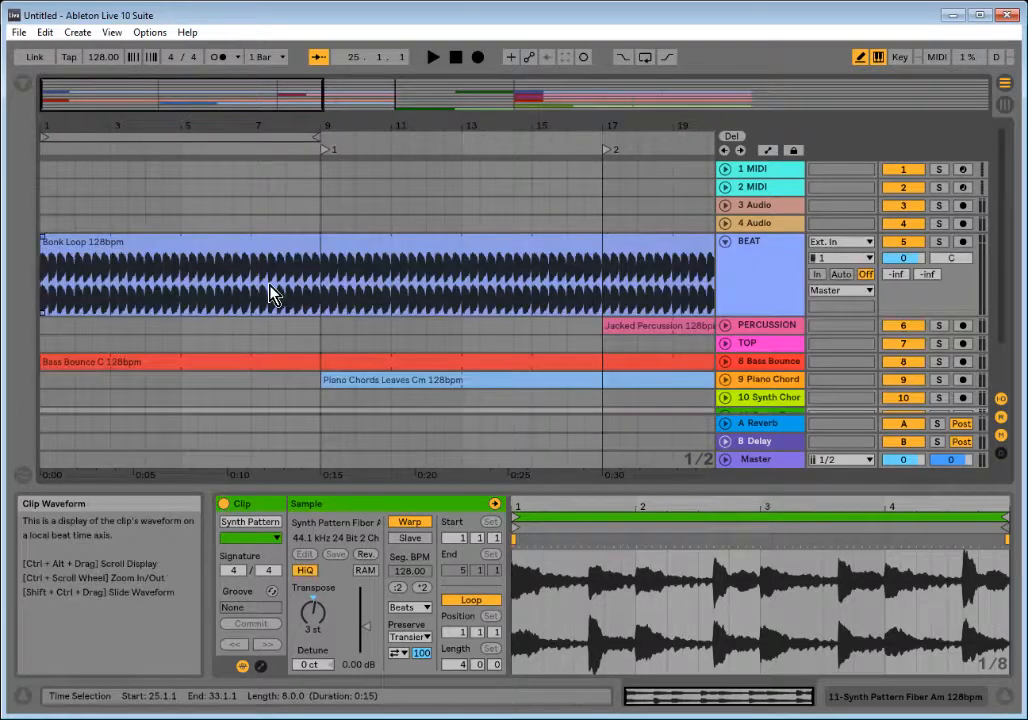
pyautogui.click(320, 296)
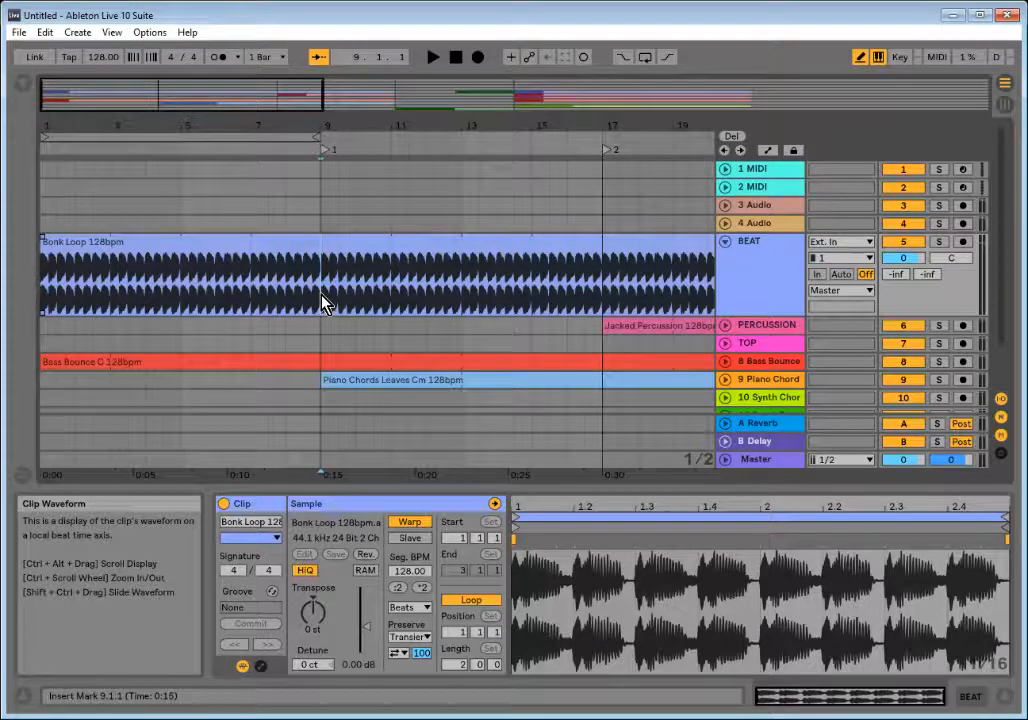
pyautogui.hotkey('ctrl', 'e')
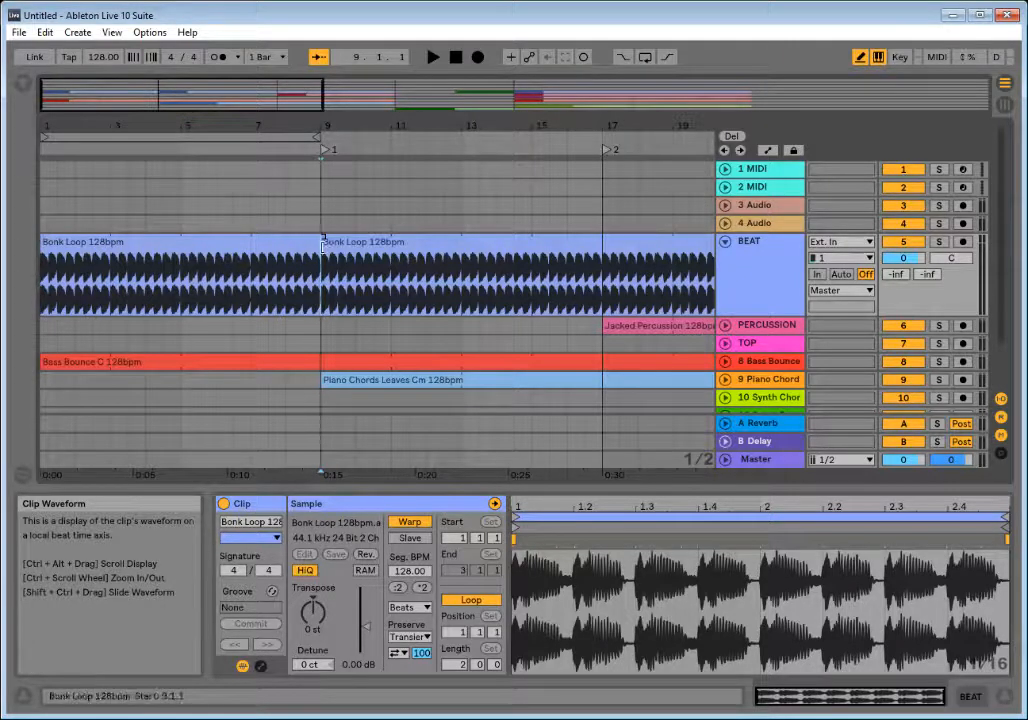
pyautogui.moveTo(318, 241); pyautogui.dragTo(310, 244)
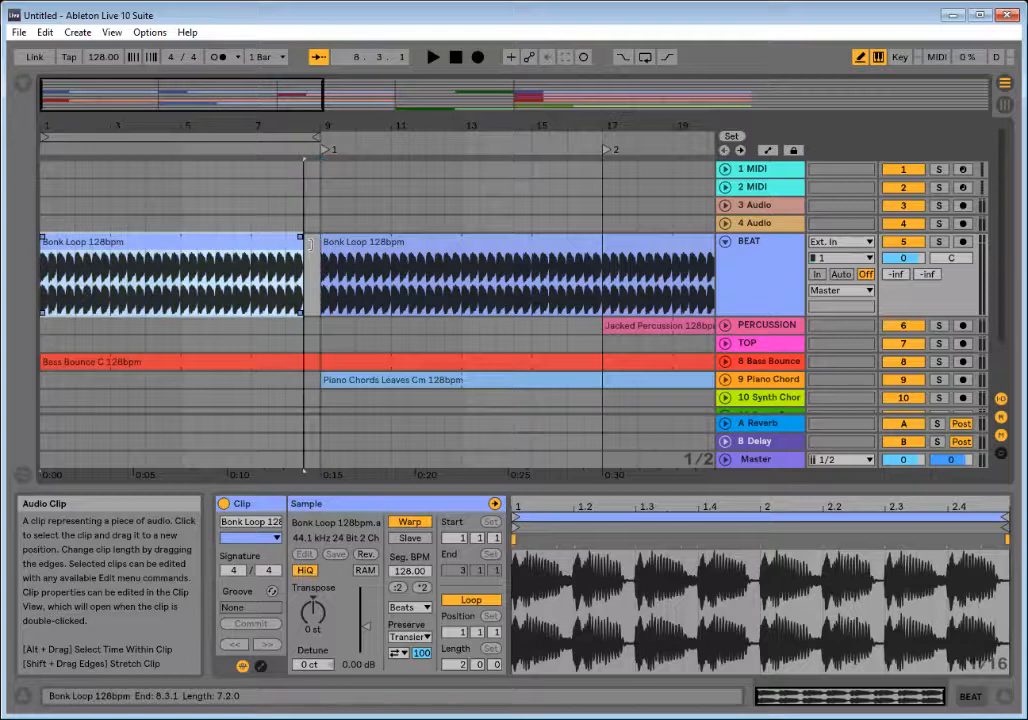
# - Extend the first Bonk Loop clip back to bar 9, then shorten its end to 8.4.1 for a one-beat gap
pyautogui.moveTo(250, 82); pyautogui.dragTo(306, 93)
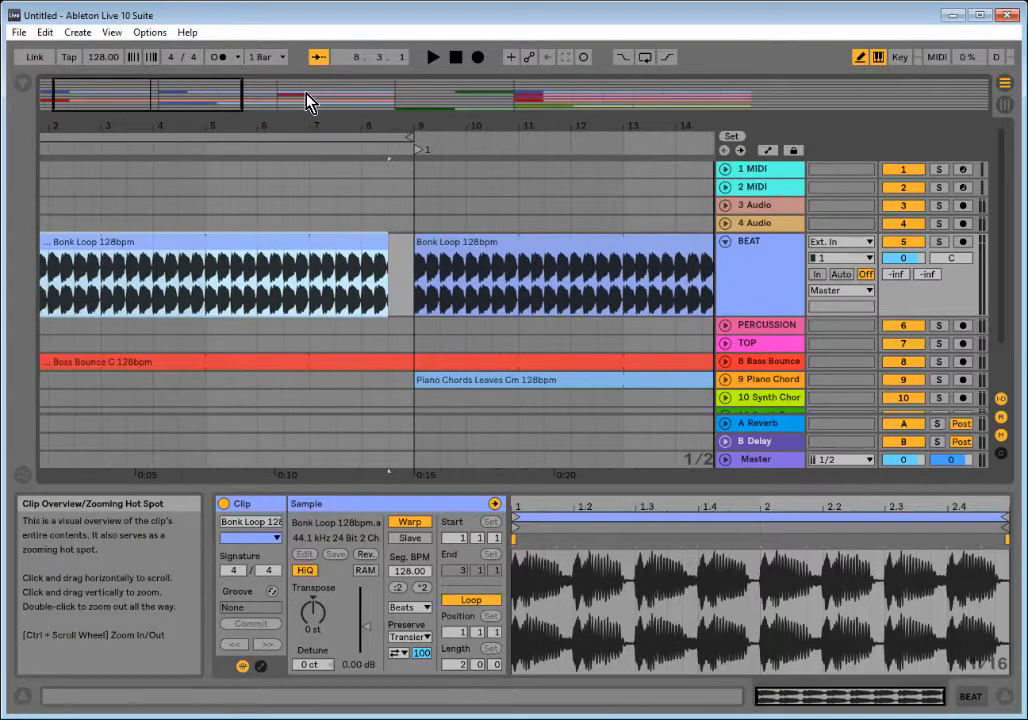
pyautogui.click(370, 238)
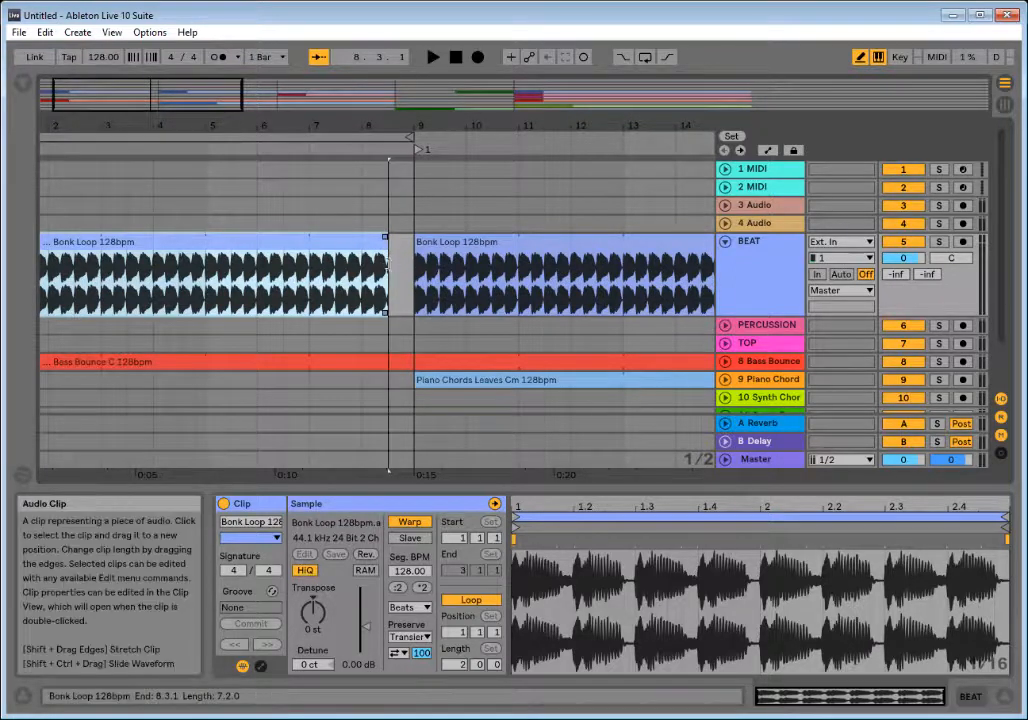
pyautogui.moveTo(399, 264); pyautogui.dragTo(404, 264)
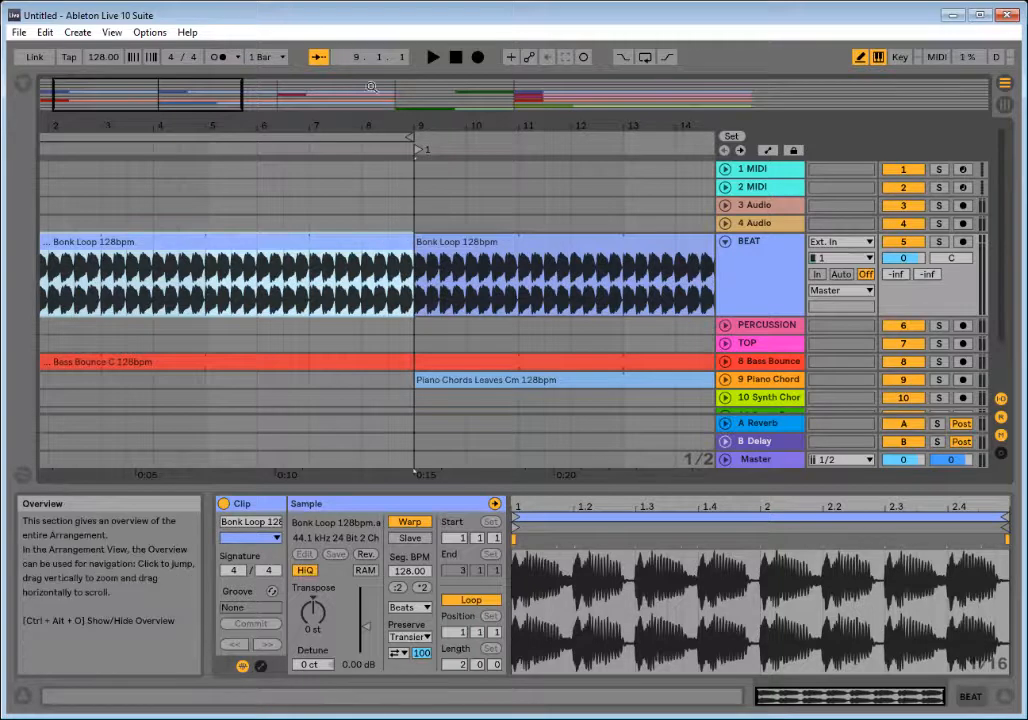
pyautogui.moveTo(245, 96); pyautogui.dragTo(229, 103)
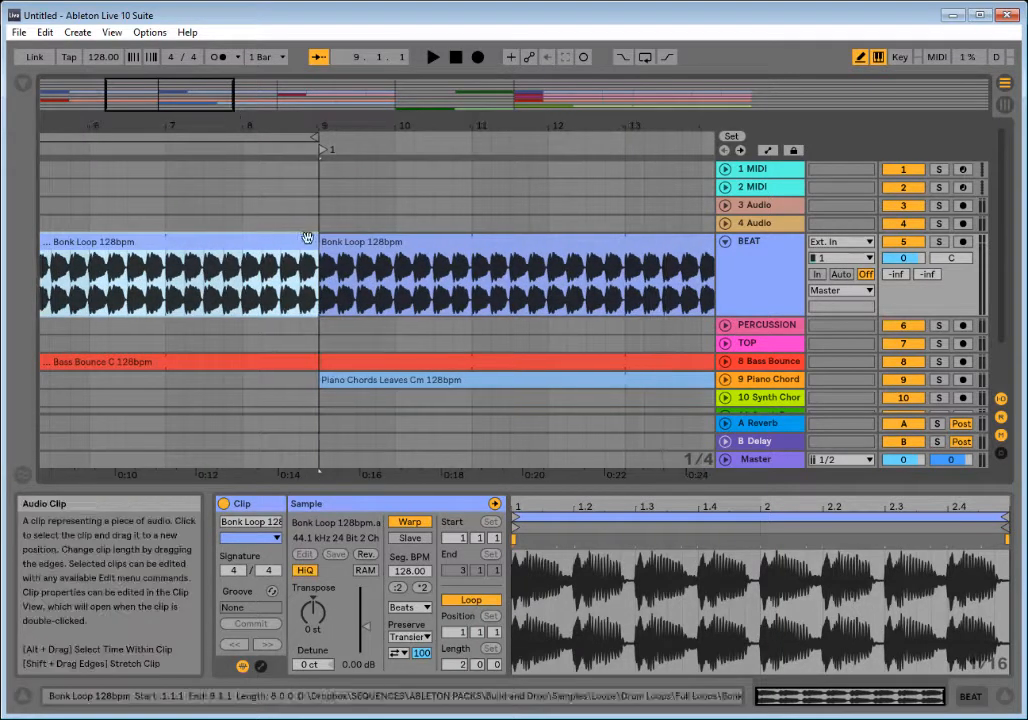
pyautogui.moveTo(315, 245); pyautogui.dragTo(297, 245)
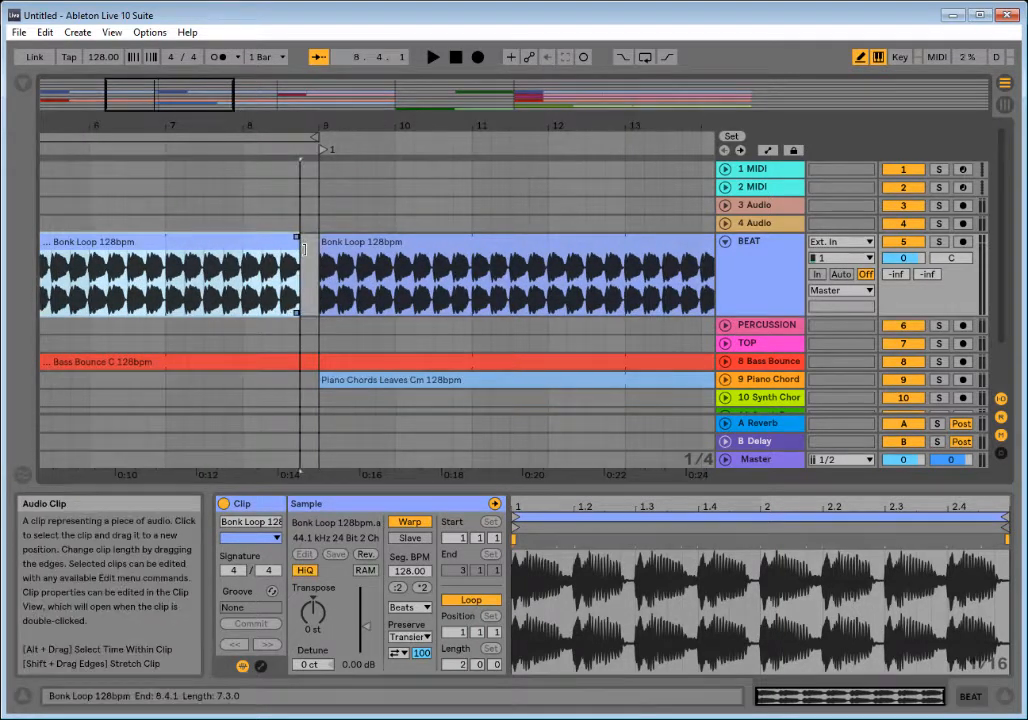
# - Split the second Bonk Loop clip on the BEAT track at bar 17 and trim the part before it to end at 16.3.1
pyautogui.moveTo(188, 93); pyautogui.dragTo(188, 101)
pyautogui.click(470, 295)
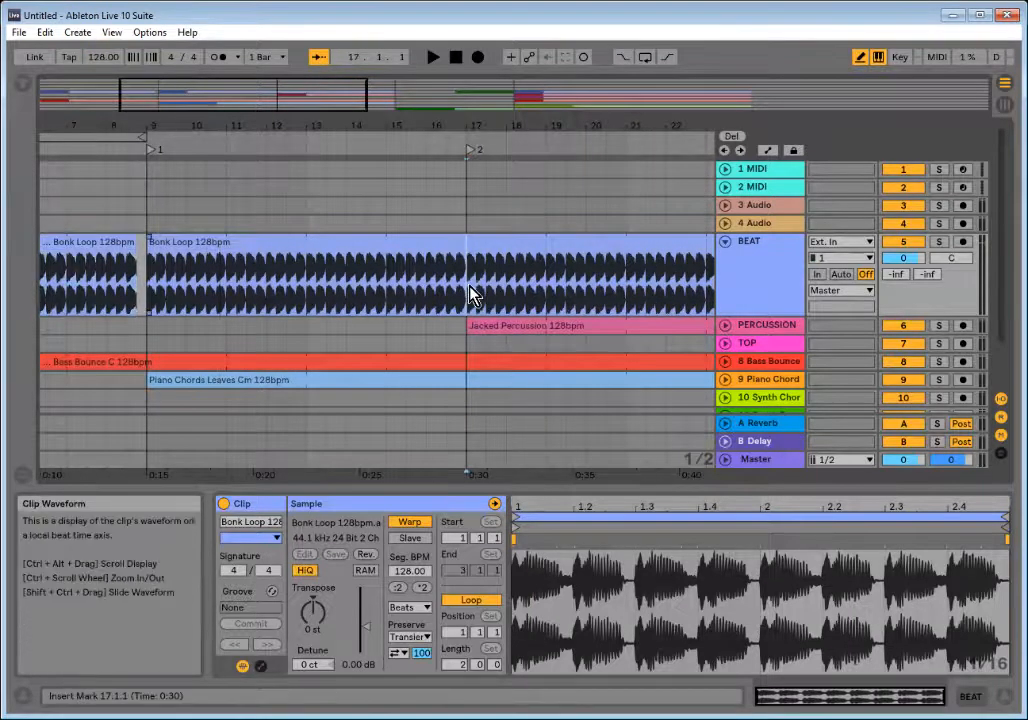
pyautogui.hotkey('ctrl', 'e')
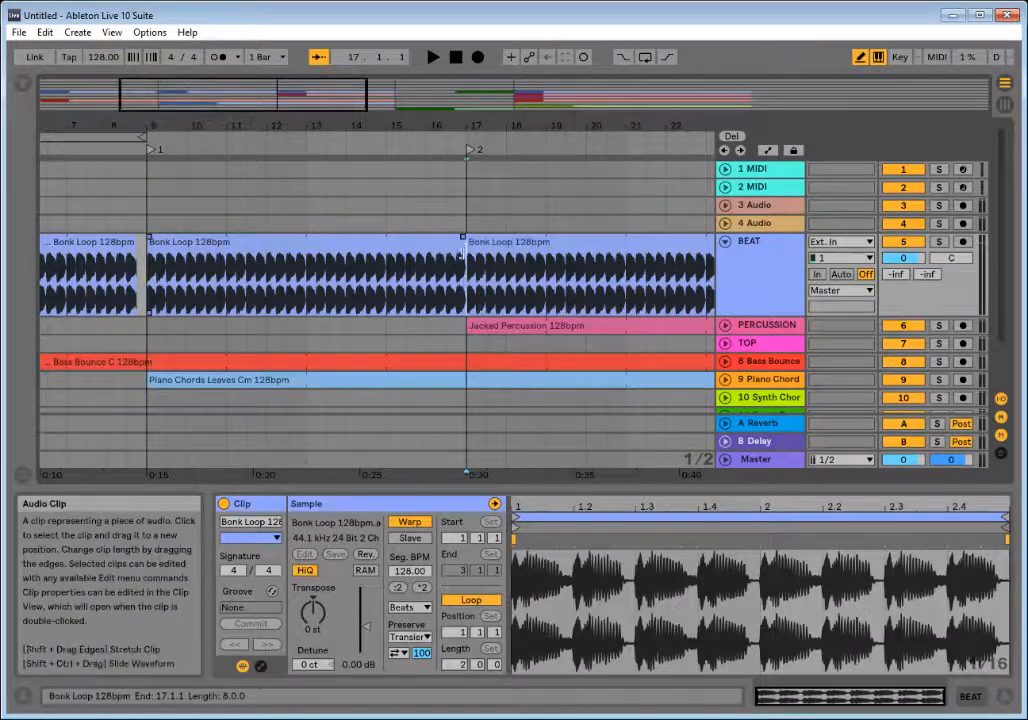
pyautogui.moveTo(465, 245); pyautogui.dragTo(447, 245)
pyautogui.moveTo(297, 89); pyautogui.dragTo(297, 90)
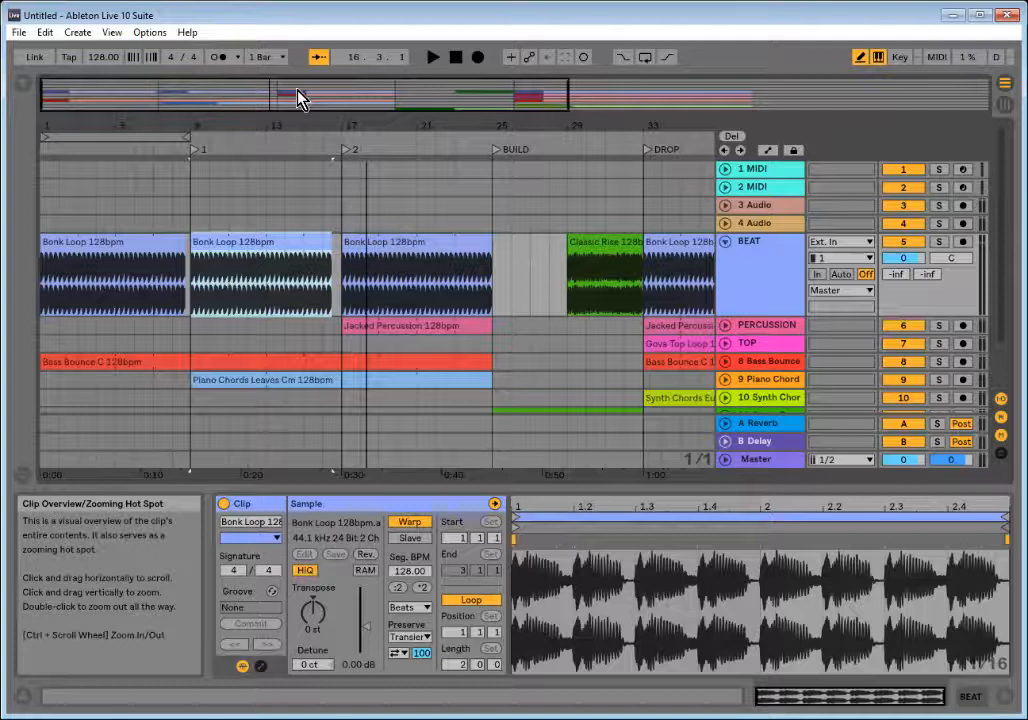
pyautogui.moveTo(297, 90); pyautogui.dragTo(298, 96)
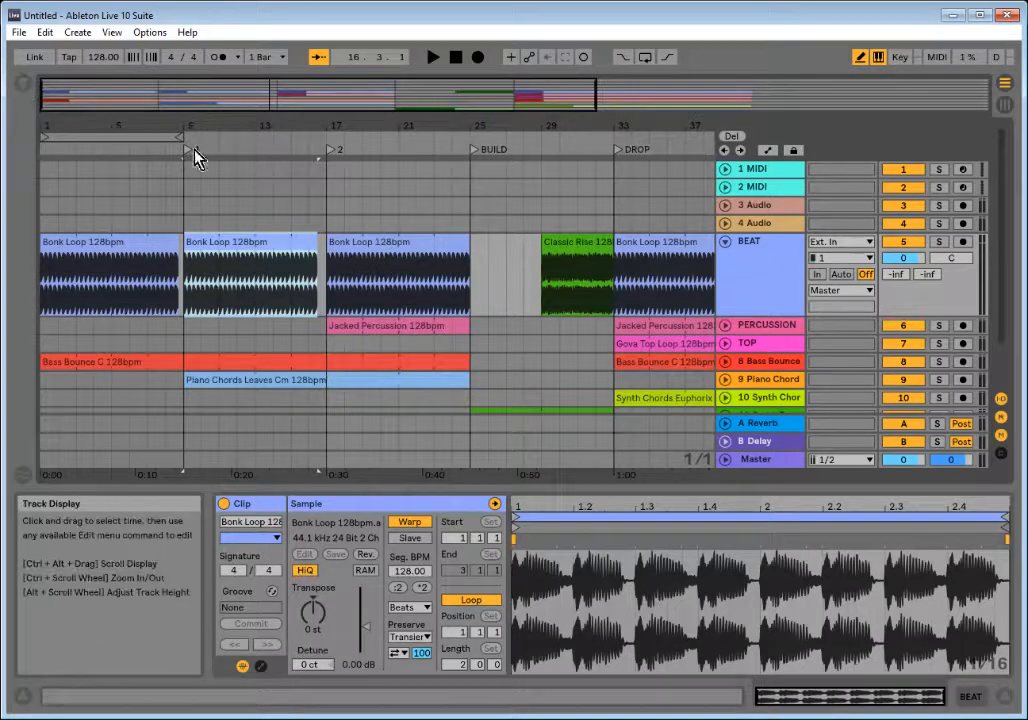
# - Show the browser again and open the Builds and Risers folder under One Shots
pyautogui.click(24, 84)
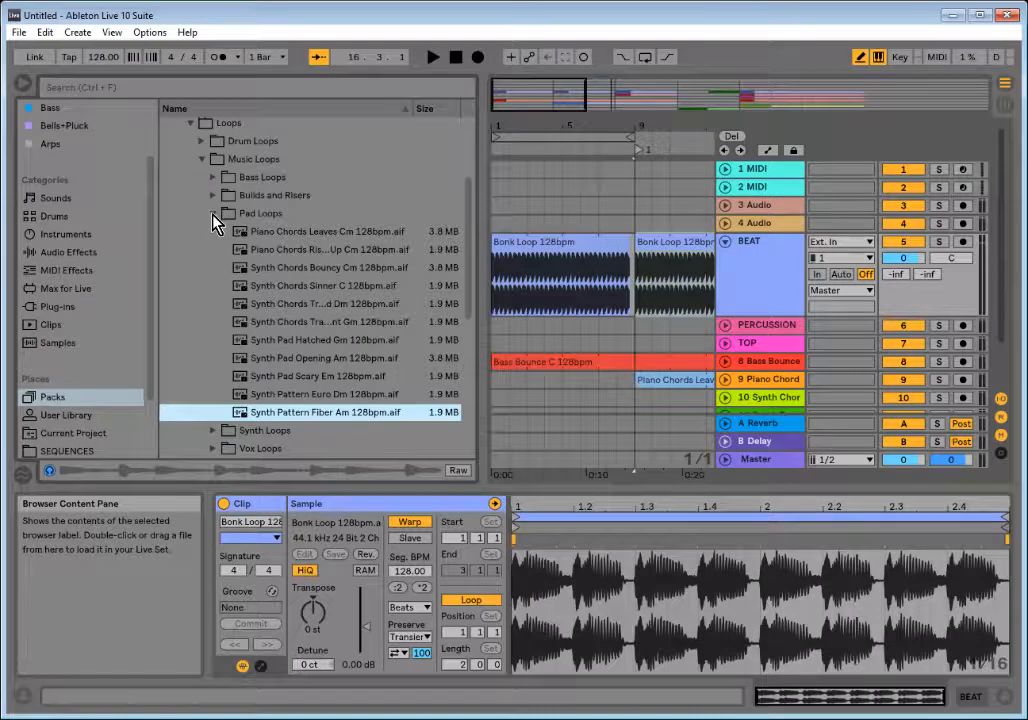
pyautogui.scroll(-3, 228, 390)
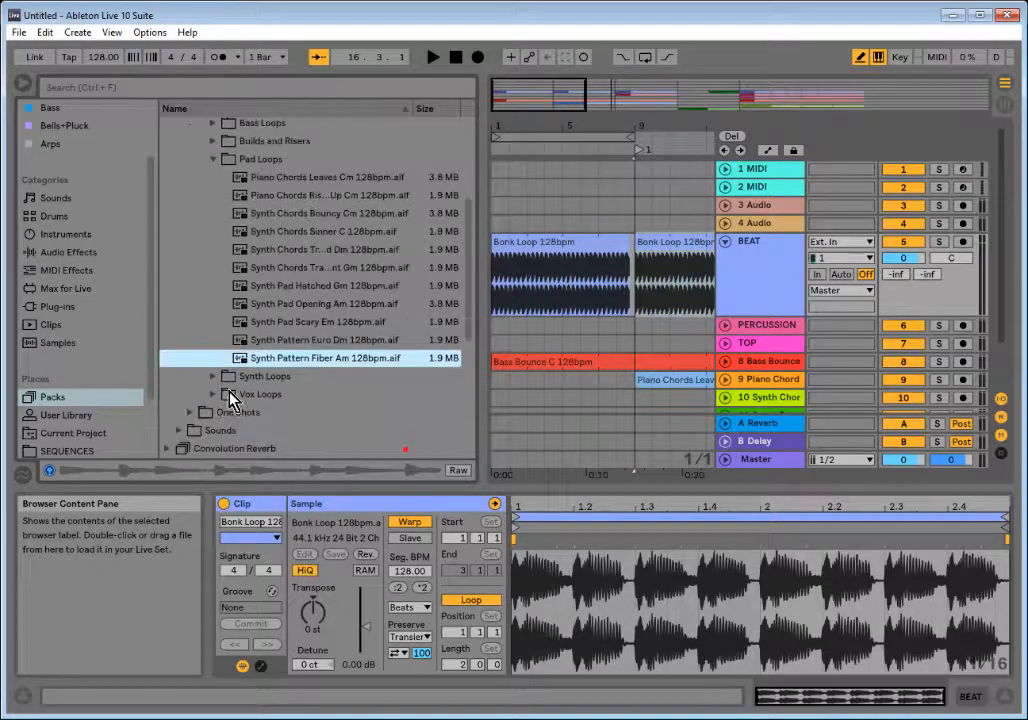
pyautogui.click(190, 412)
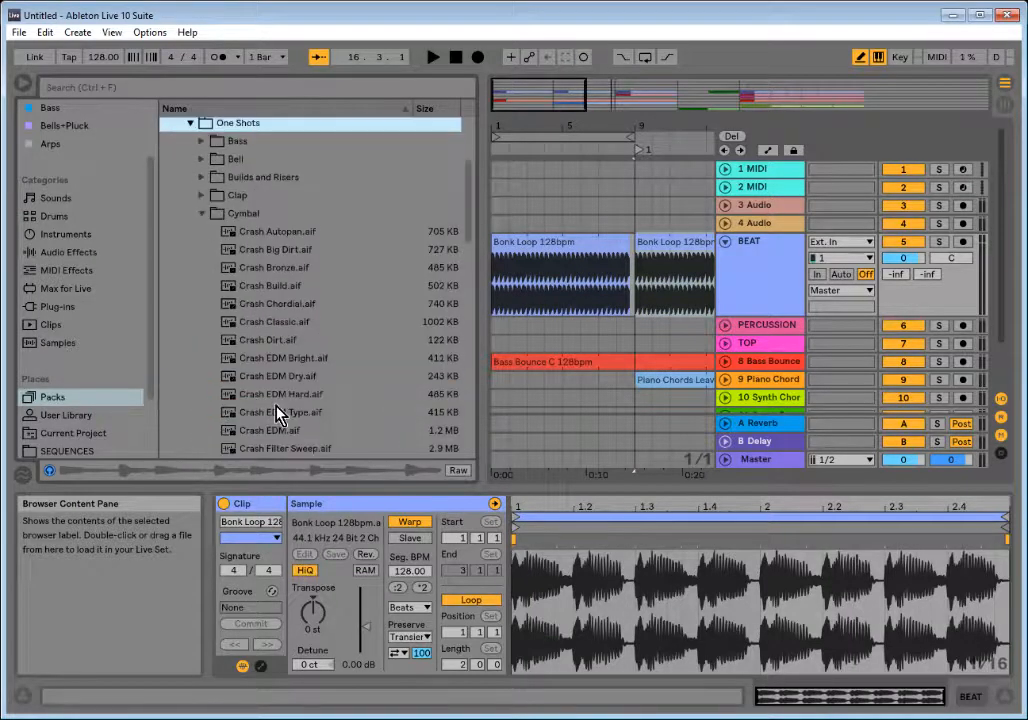
pyautogui.click(205, 178)
# - Preview the one-shot risers from FX Nasal Rise to Riser OVXO Delay for the transitions between sections
pyautogui.click(298, 196)
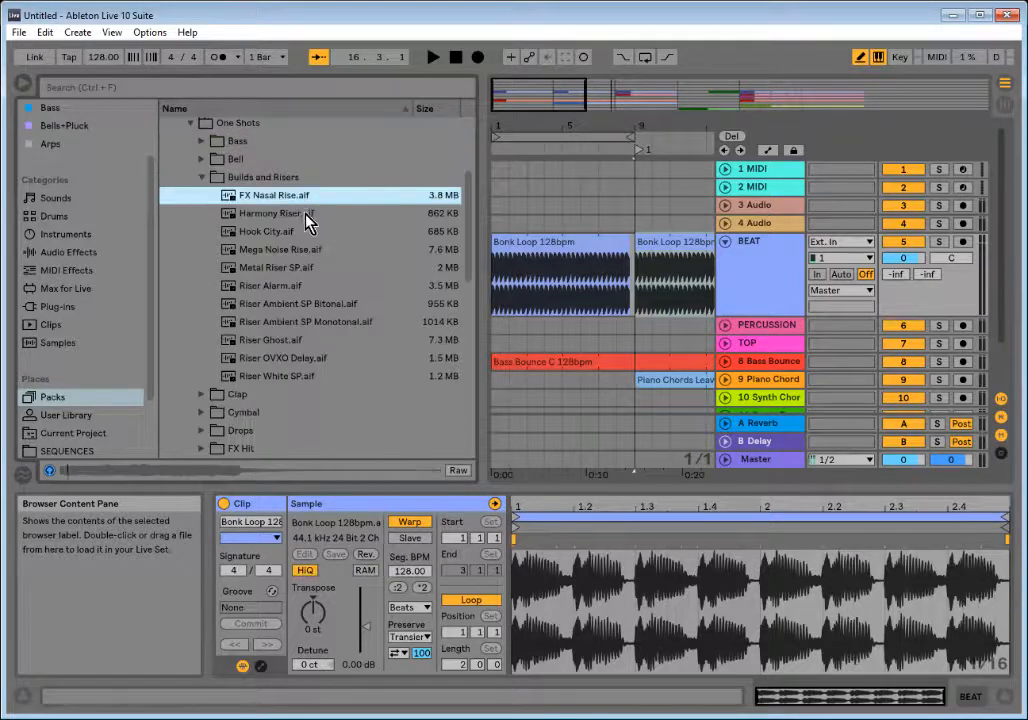
pyautogui.click(305, 214)
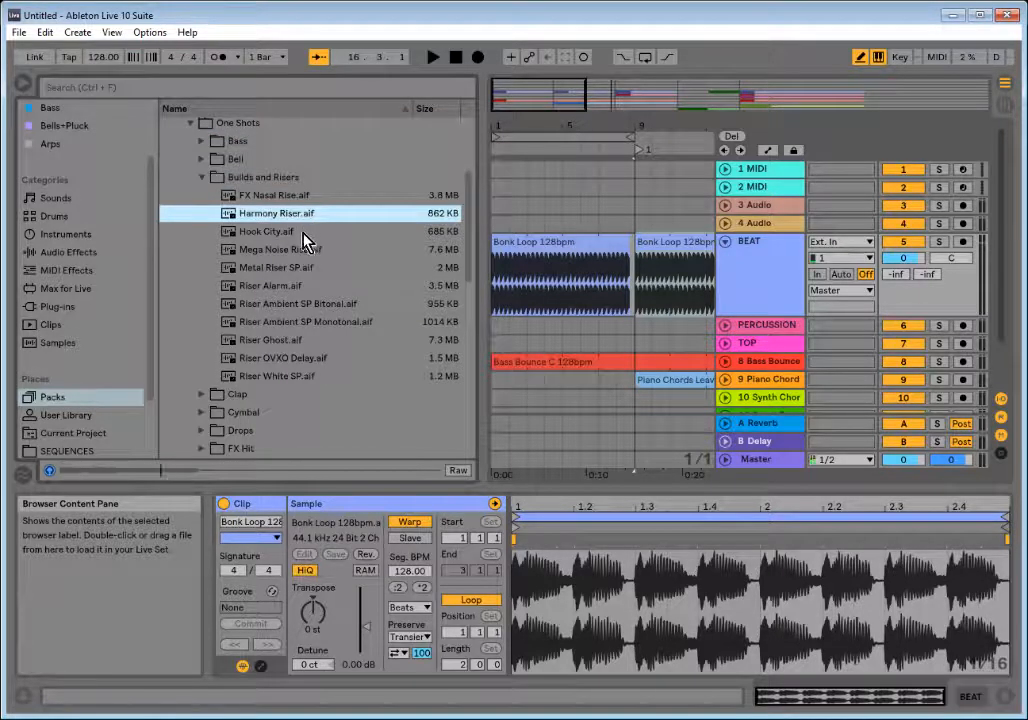
pyautogui.click(303, 232)
pyautogui.click(314, 249)
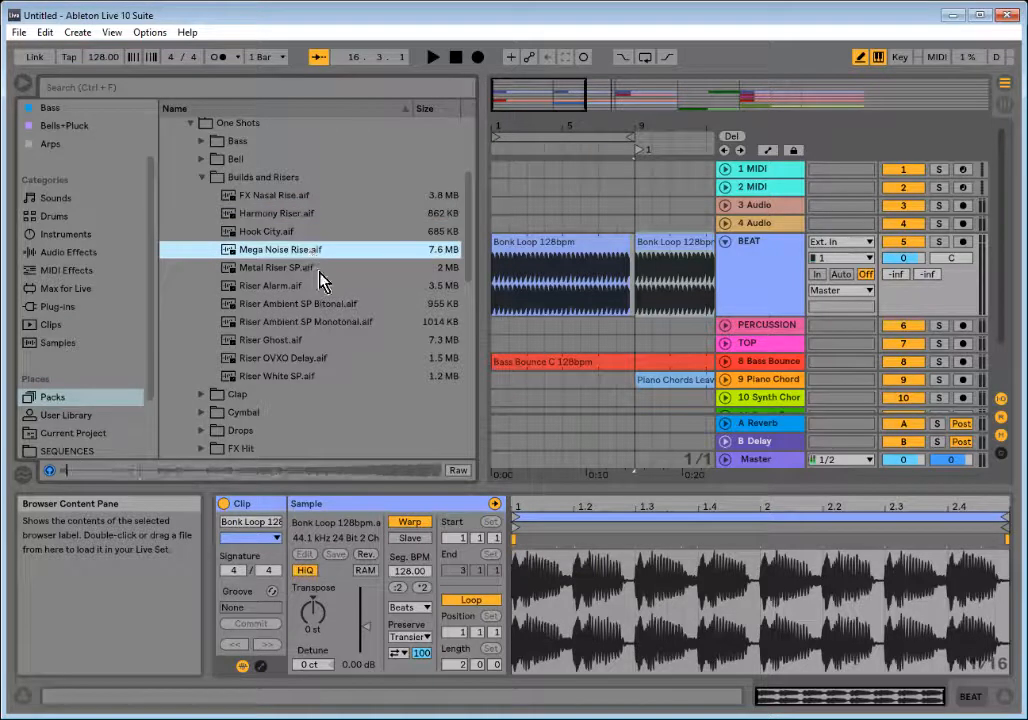
pyautogui.click(300, 274)
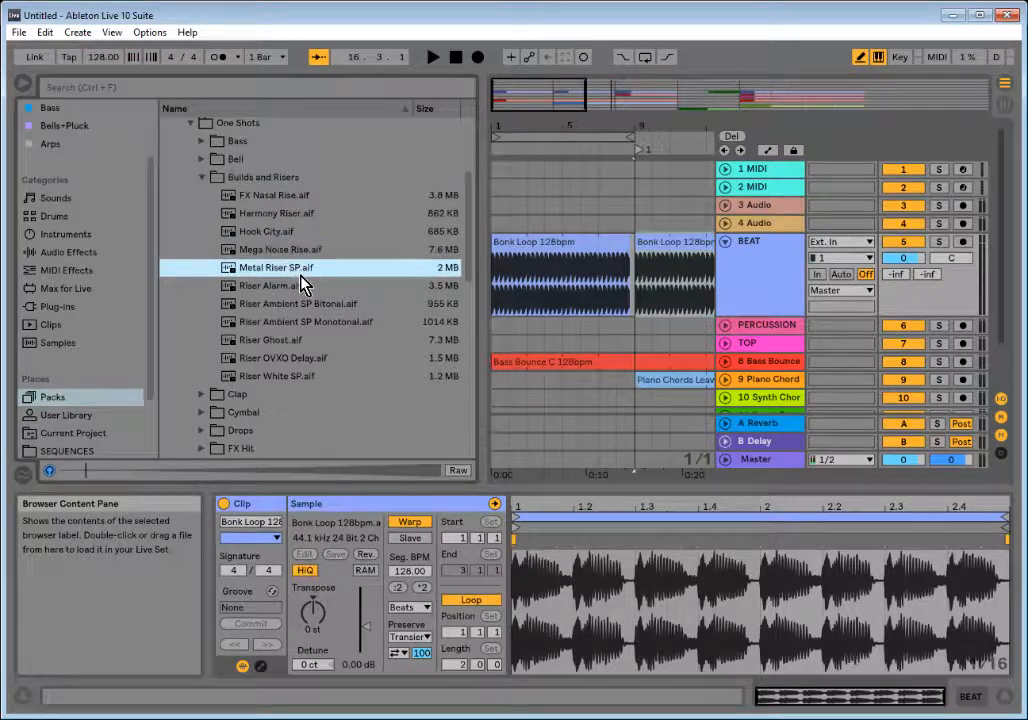
pyautogui.click(302, 343)
pyautogui.click(302, 325)
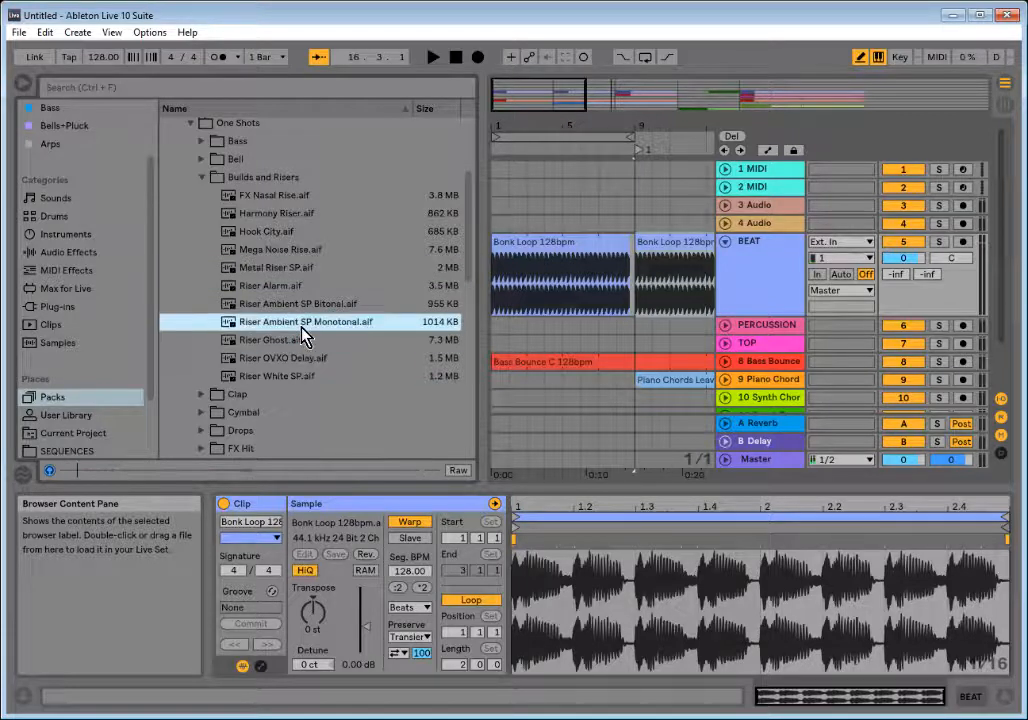
pyautogui.click(300, 358)
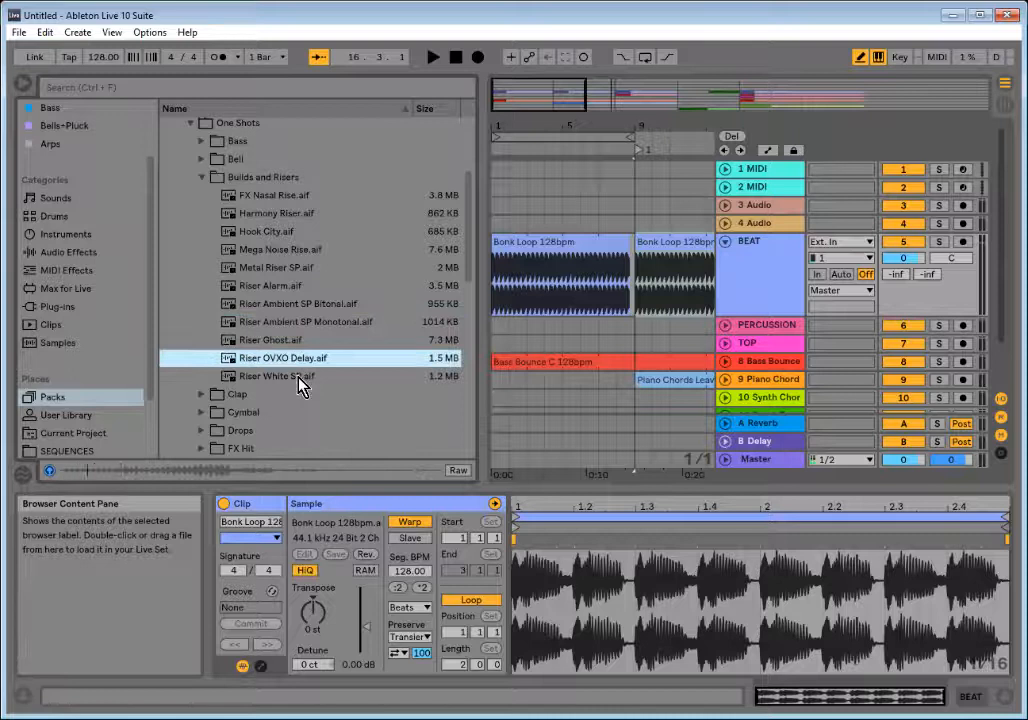
# - Audition more of the Builds and Risers one-shots and place Metal Riser SP at bar 5 on the PERCUSSION track
pyautogui.click(296, 377)
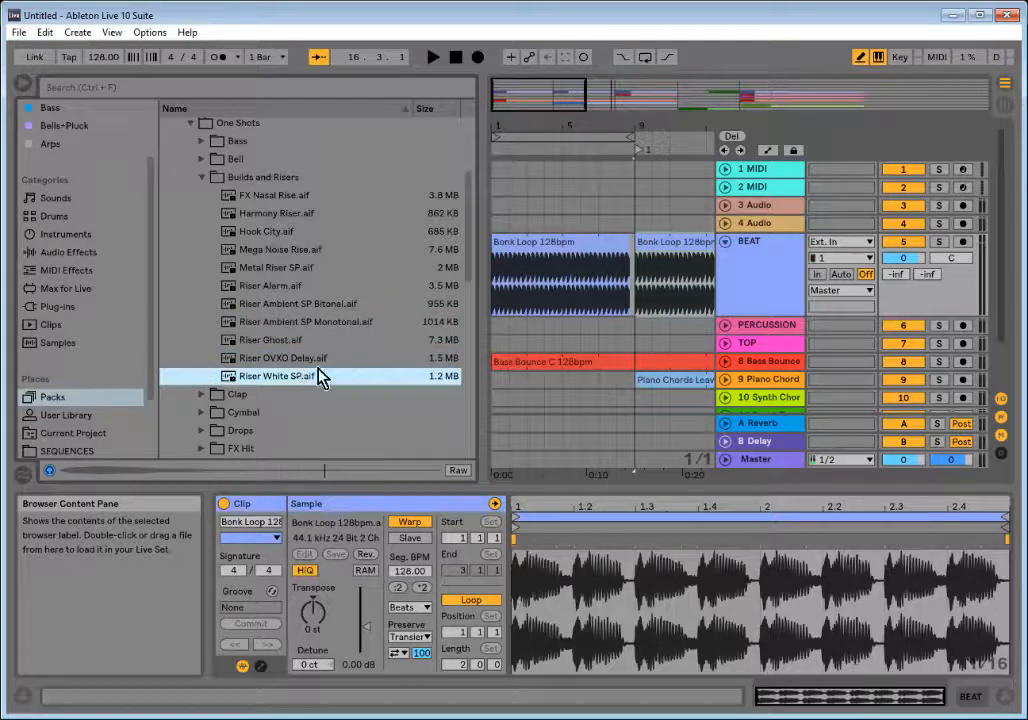
pyautogui.click(286, 215)
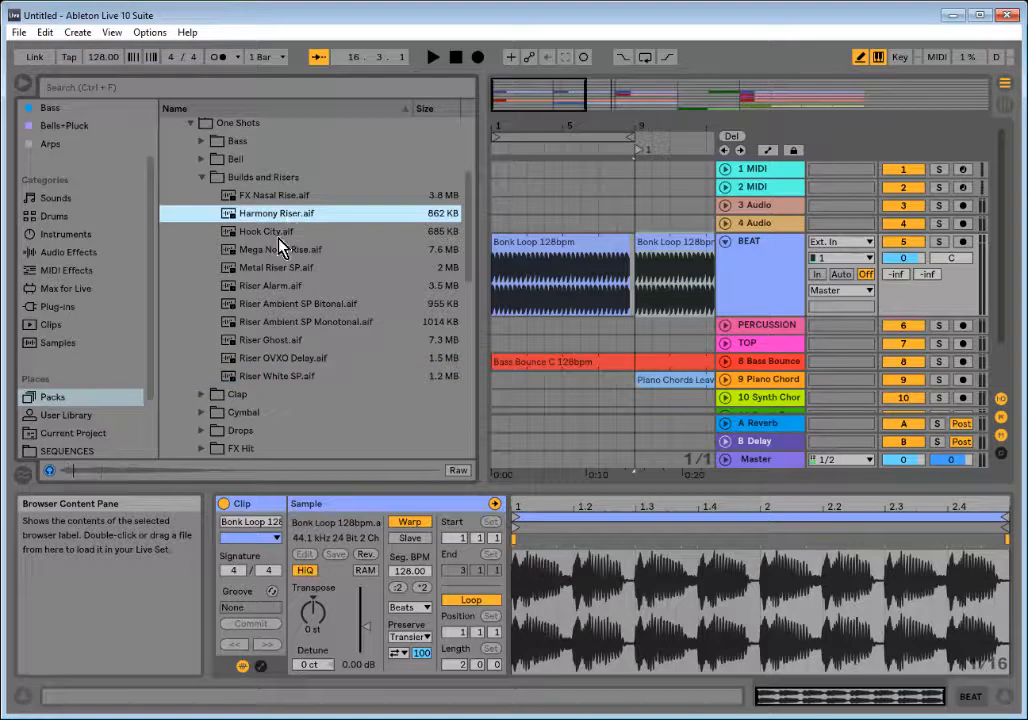
pyautogui.click(282, 233)
pyautogui.click(282, 250)
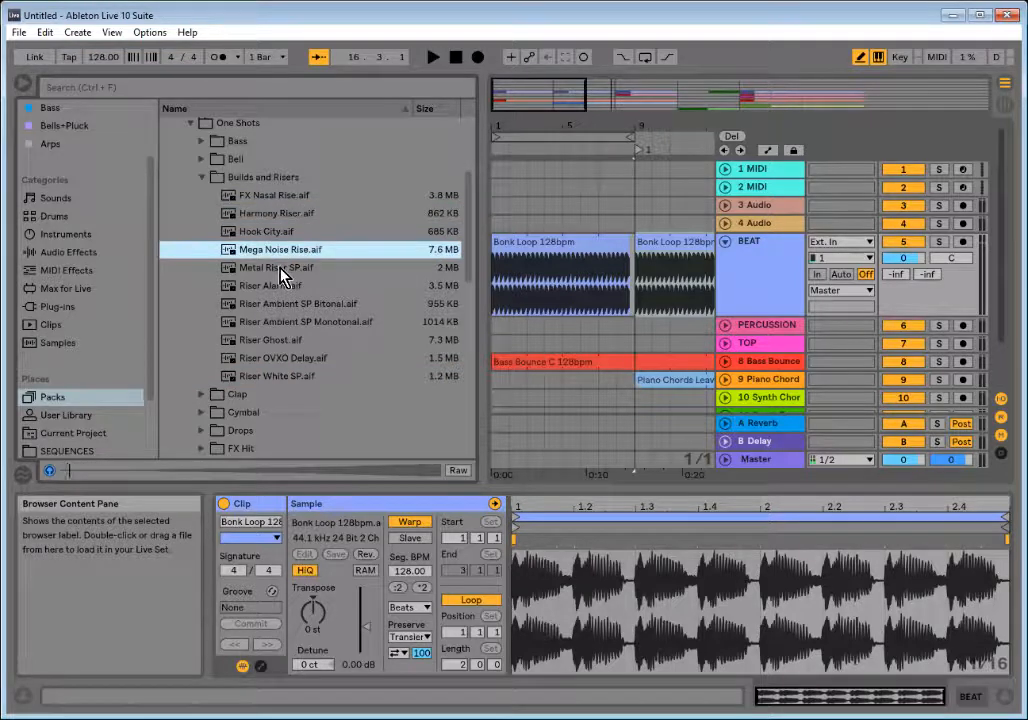
pyautogui.click(281, 267)
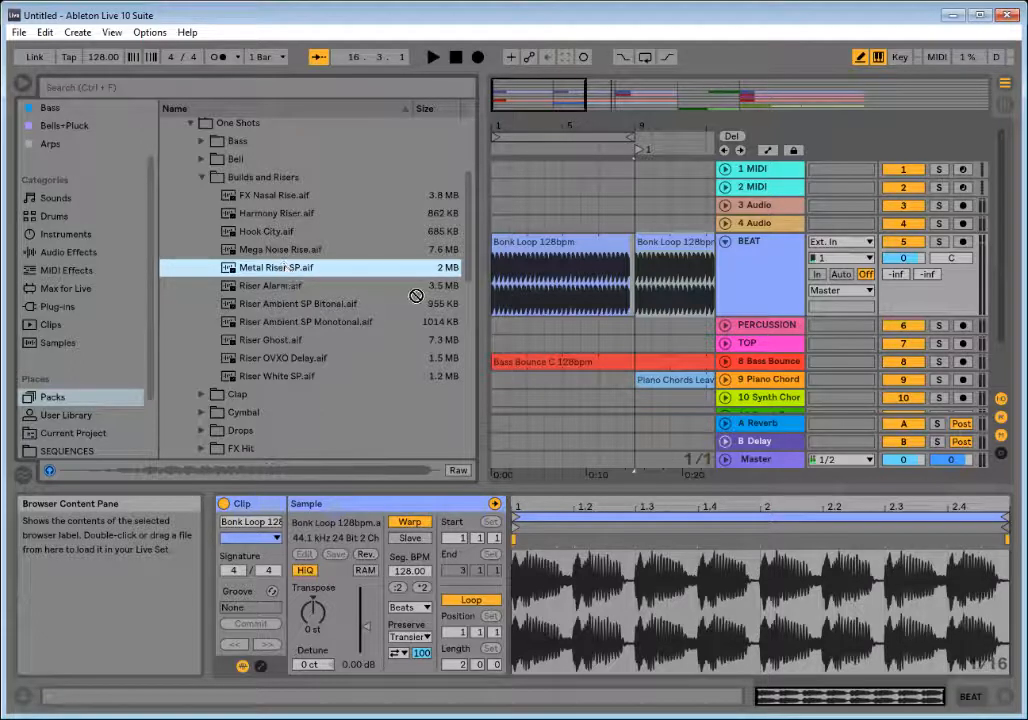
pyautogui.moveTo(475, 312); pyautogui.dragTo(564, 326)
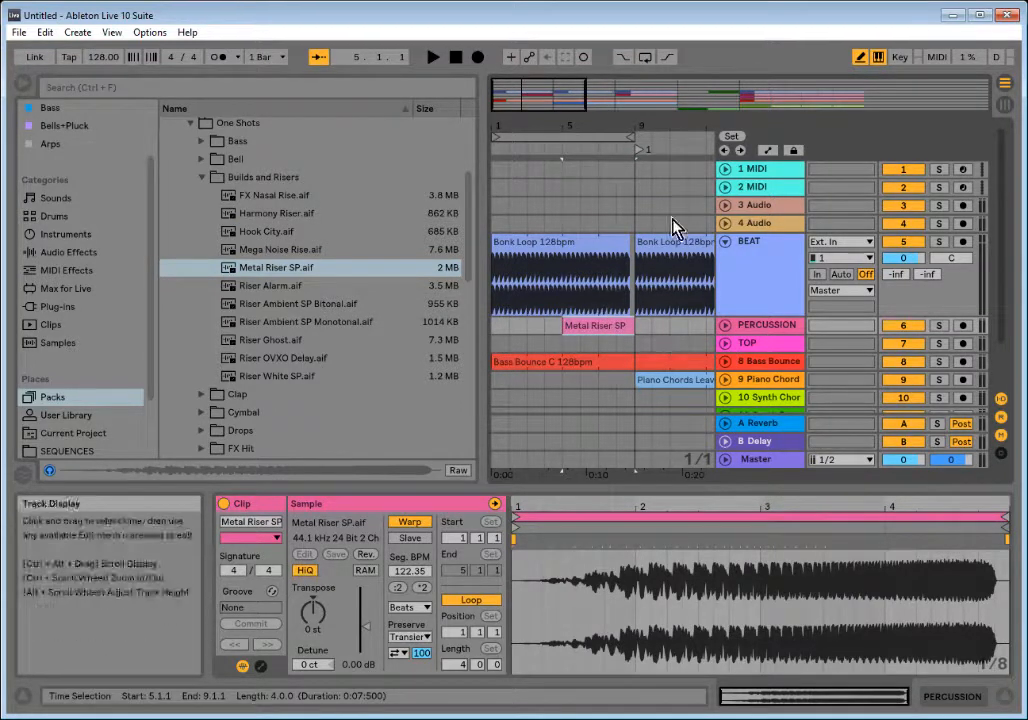
# - Audition crashes in the Cymbal one-shots folder and place Crash Build at bar 9 on the TOP track
pyautogui.click(211, 180)
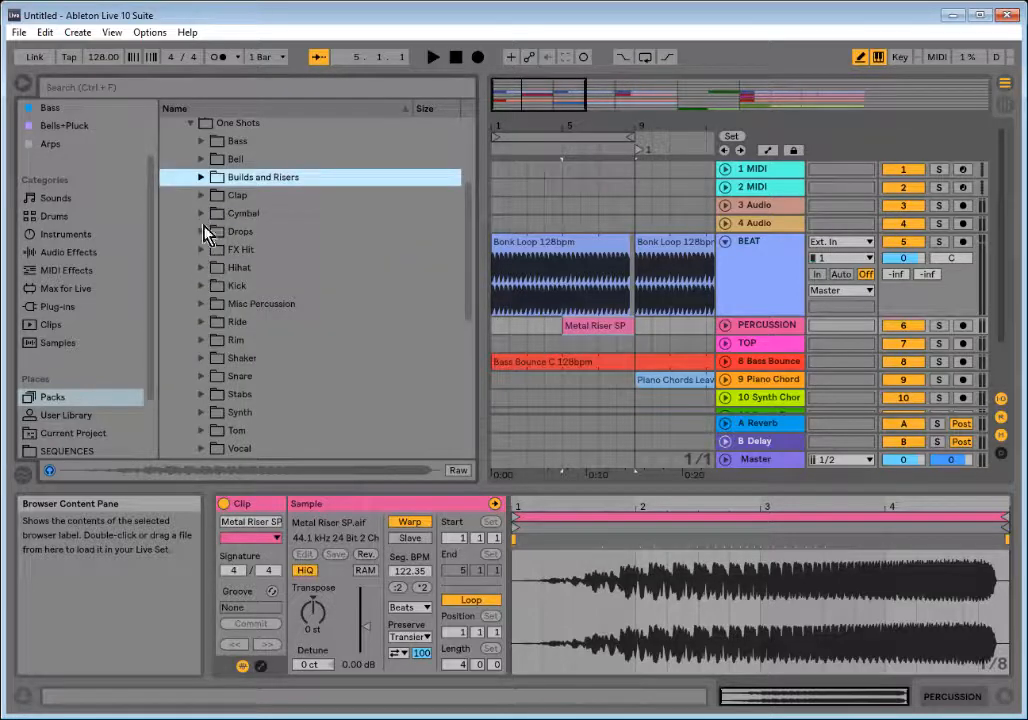
pyautogui.click(204, 213)
pyautogui.click(294, 249)
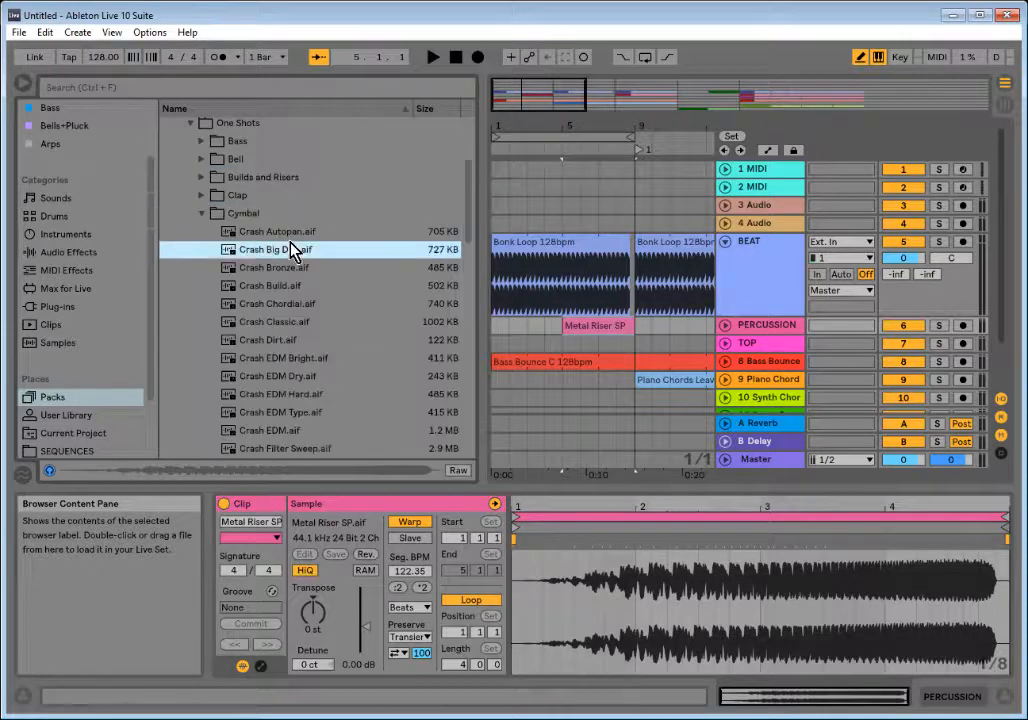
pyautogui.click(262, 232)
pyautogui.click(291, 269)
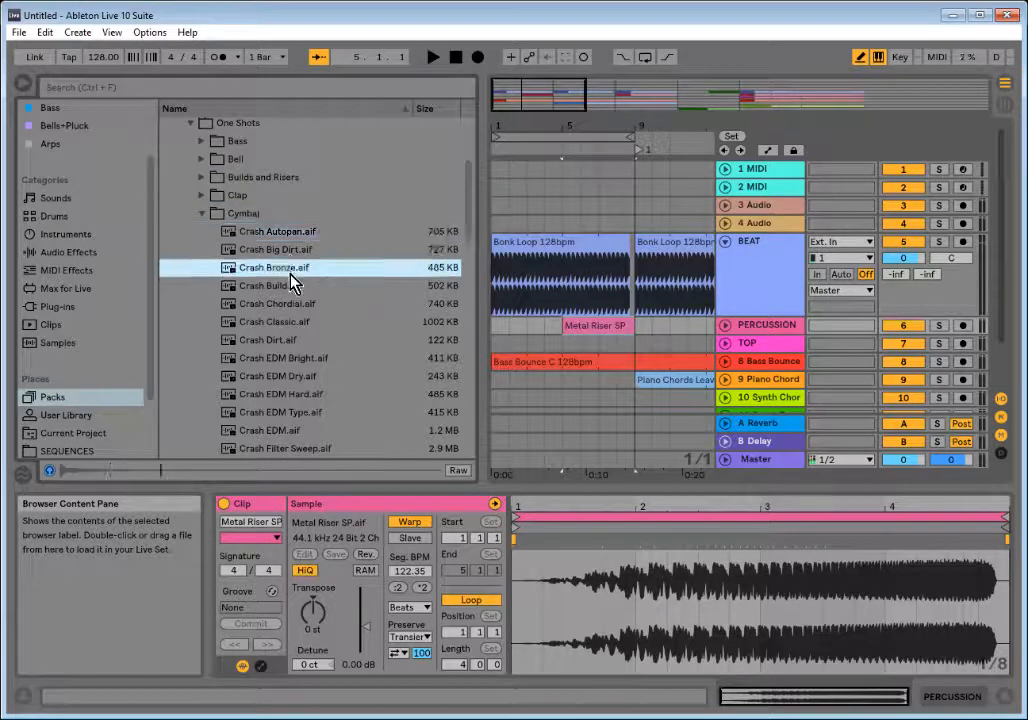
pyautogui.click(290, 286)
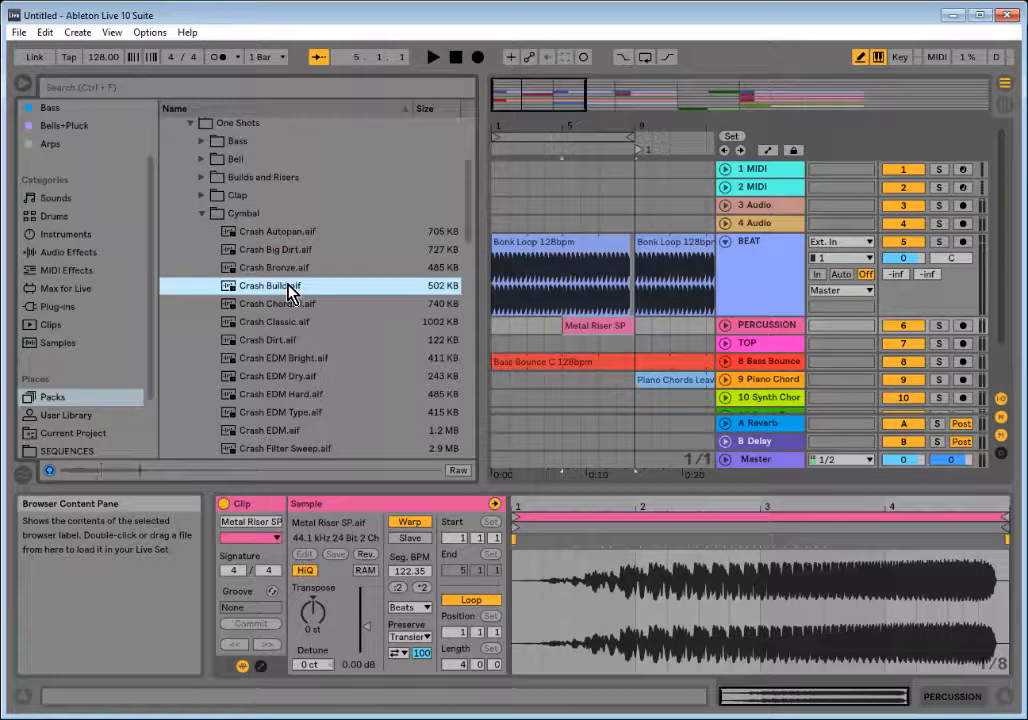
pyautogui.click(291, 273)
pyautogui.click(292, 300)
pyautogui.click(293, 288)
pyautogui.moveTo(290, 286); pyautogui.dragTo(645, 347)
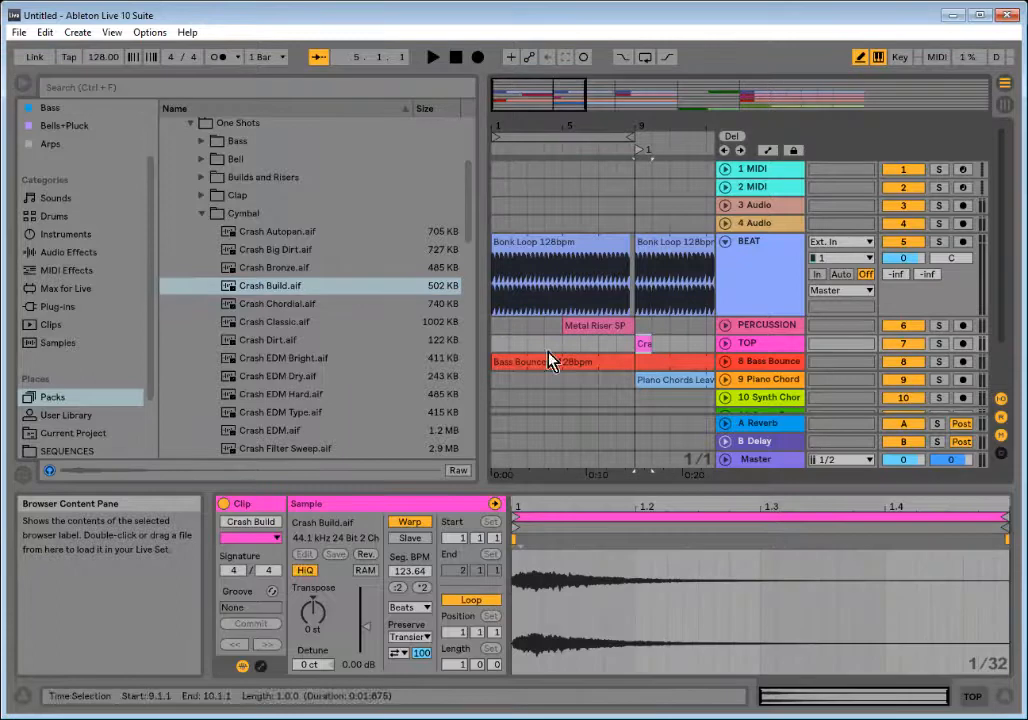
# - Place Crash EDM Bright at bar 9 on the PERCUSSION track and hide the browser
pyautogui.click(285, 362)
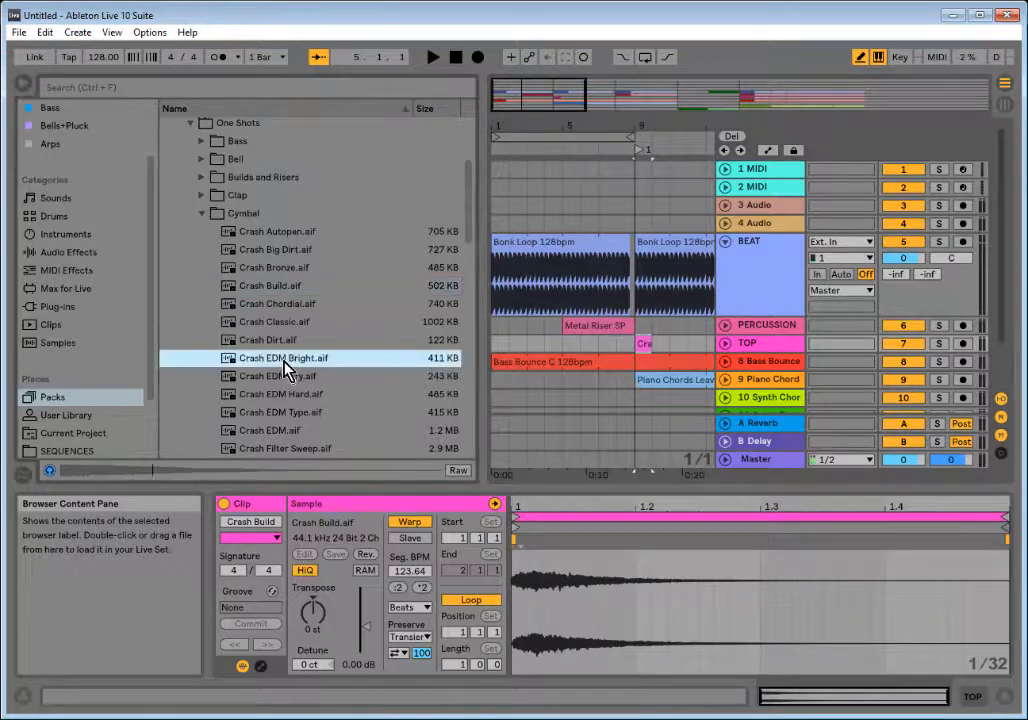
pyautogui.moveTo(285, 362); pyautogui.dragTo(645, 330)
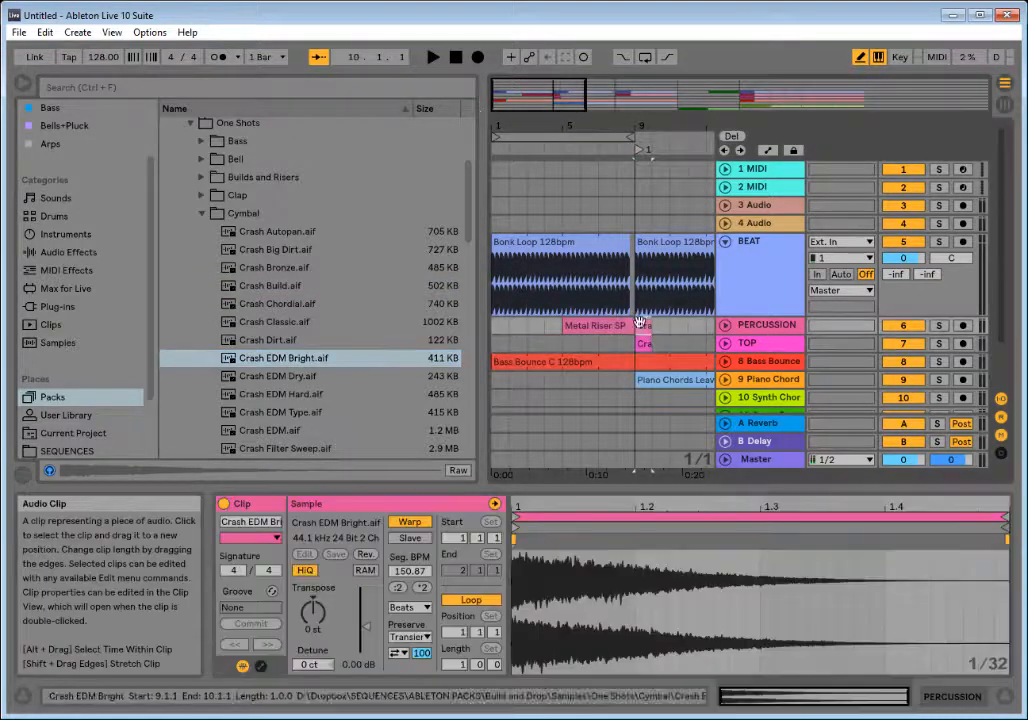
pyautogui.click(23, 83)
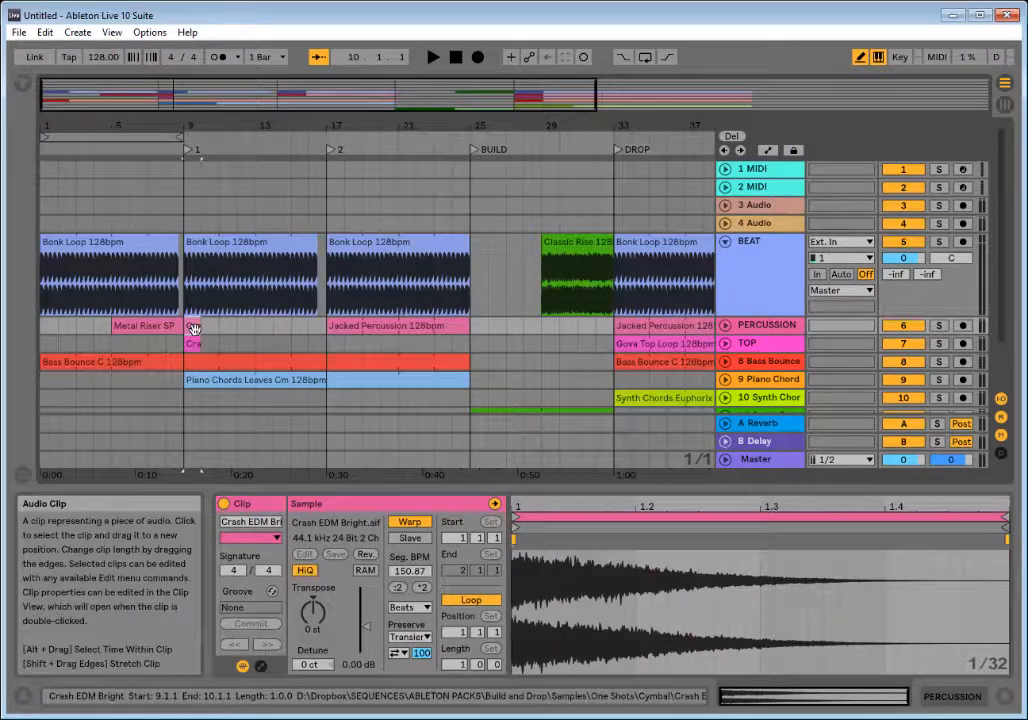
# - Move both crashes to the BUILD marker at bar 25, with Crash EDM Bright on TOP and Crash Build on a new audio track below it
pyautogui.moveTo(200, 334); pyautogui.dragTo(484, 346)
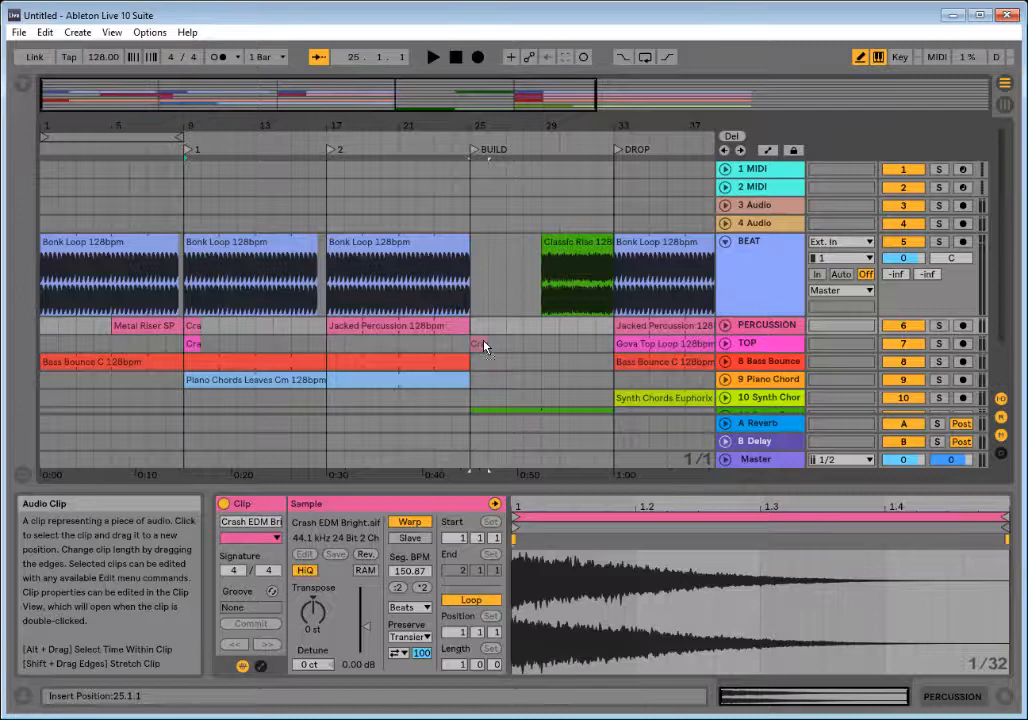
pyautogui.rightClick(759, 350)
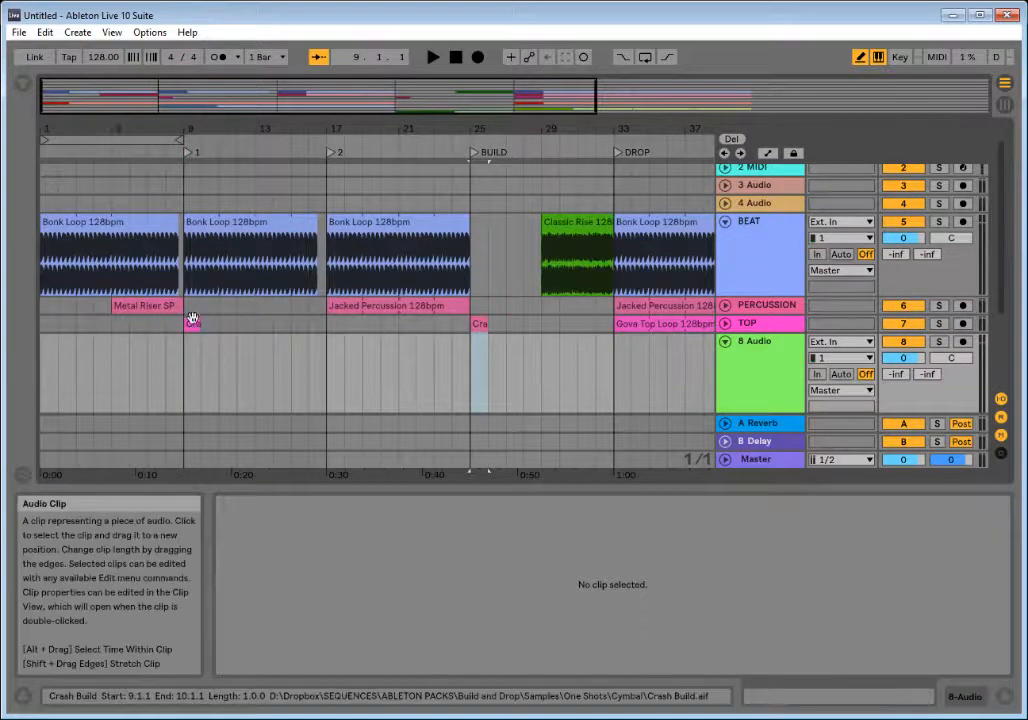
pyautogui.click(195, 322)
pyautogui.moveTo(195, 322); pyautogui.dragTo(490, 365)
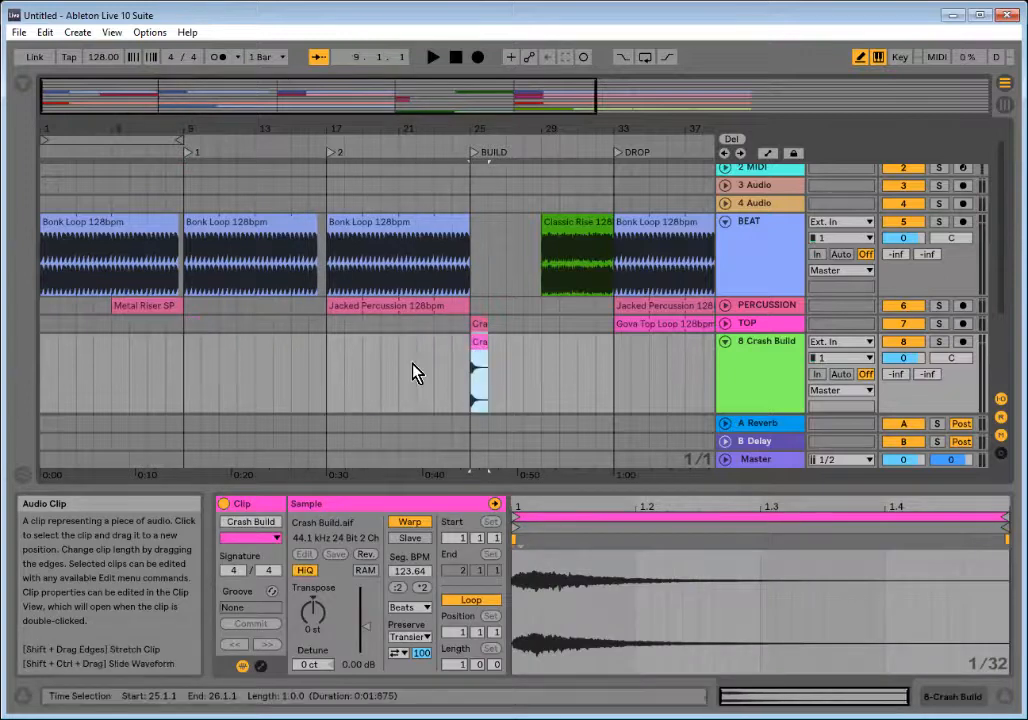
# - Move the Metal Riser SP clip to bar 21 on the TOP track, then fold the BEAT and Crash Build tracks
pyautogui.moveTo(155, 305); pyautogui.dragTo(443, 330)
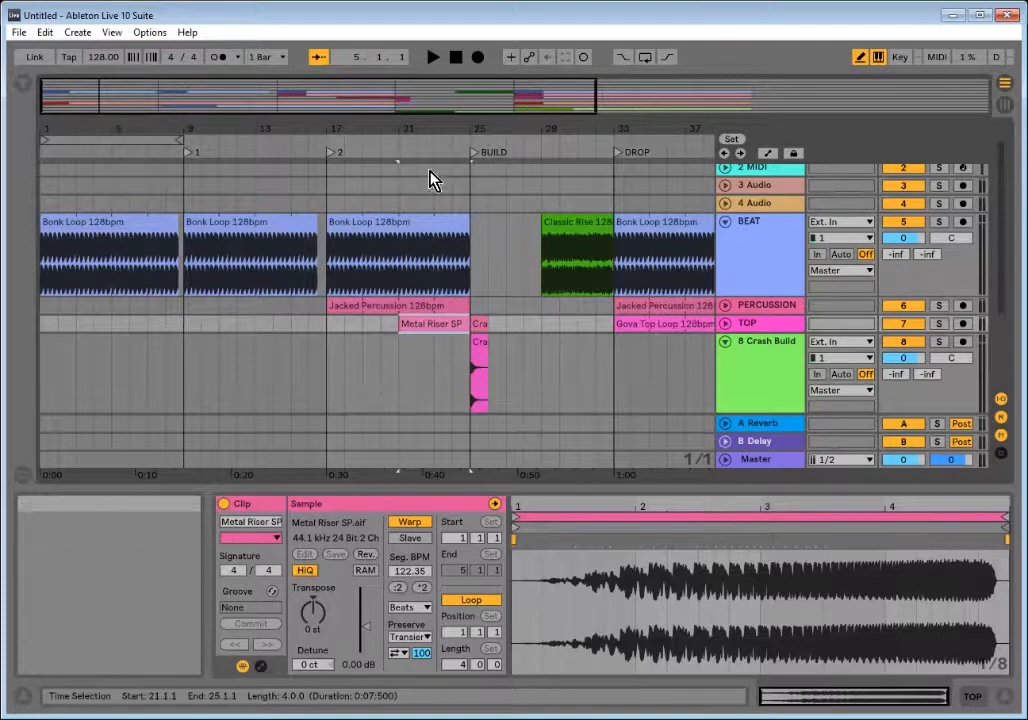
pyautogui.click(725, 221)
pyautogui.click(725, 273)
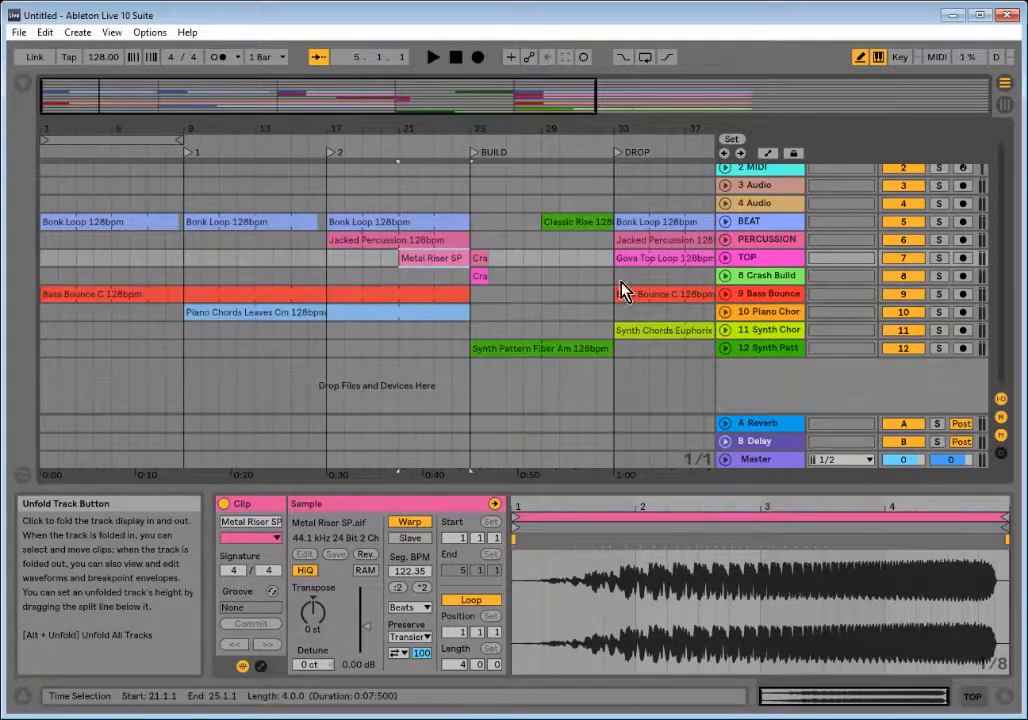
# - Play the arrangement from the start into the drop section, then stop playback
pyautogui.click(452, 60)
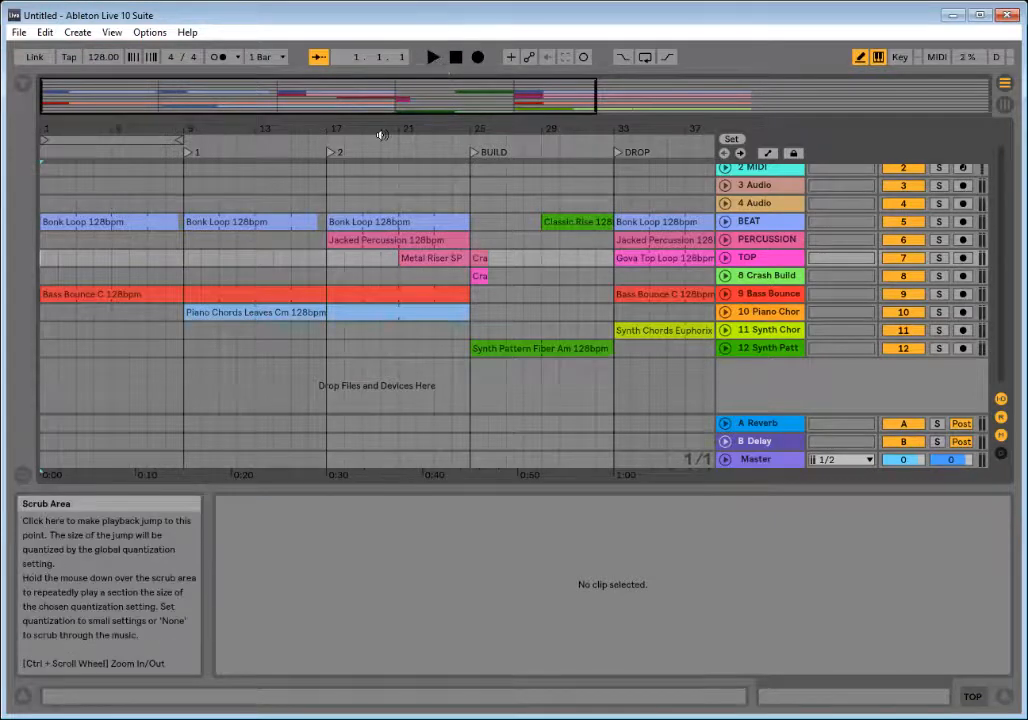
pyautogui.click(436, 62)
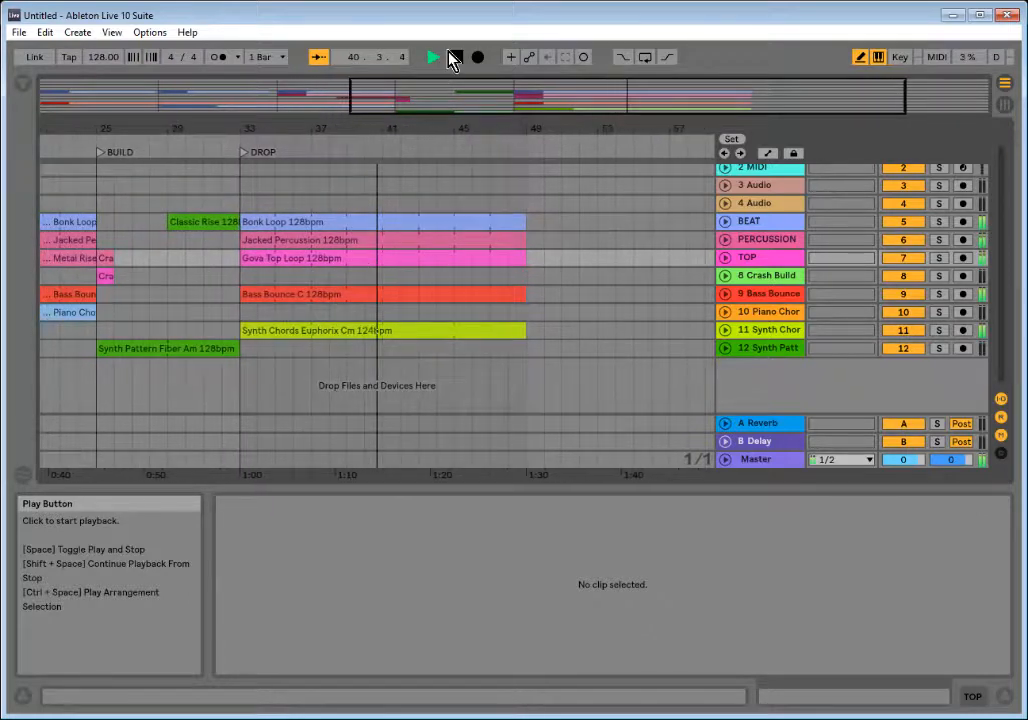
pyautogui.click(458, 58)
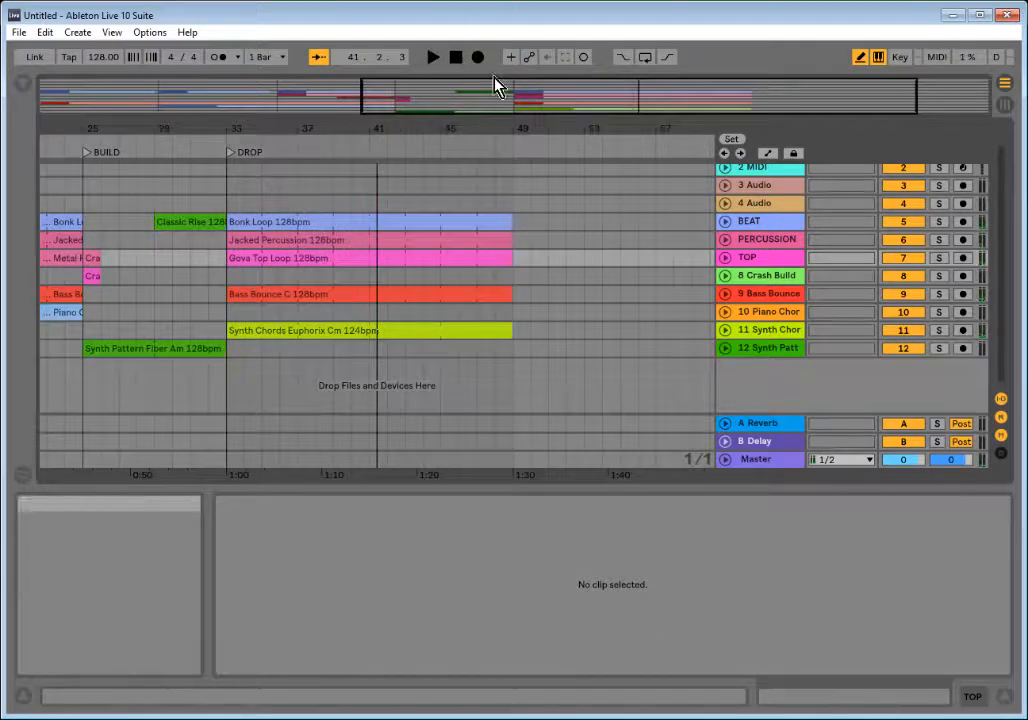
# - Duplicate the material from bar 17 to bar 49 across all tracks so the copy starts at bar 49
pyautogui.doubleClick(496, 85)
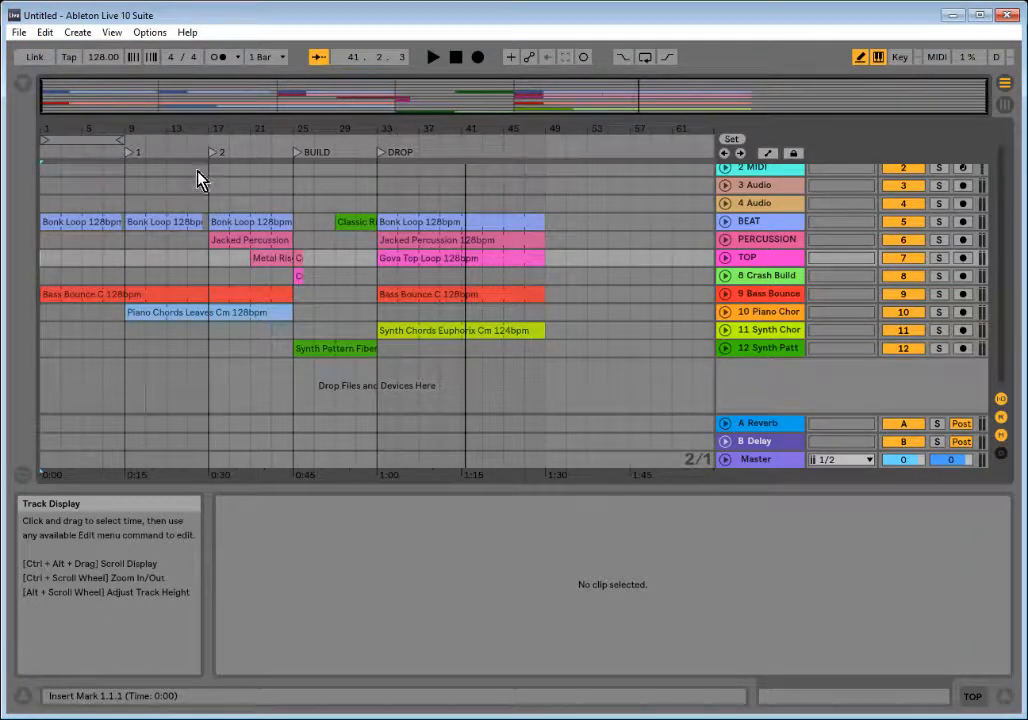
pyautogui.moveTo(212, 177); pyautogui.dragTo(548, 411)
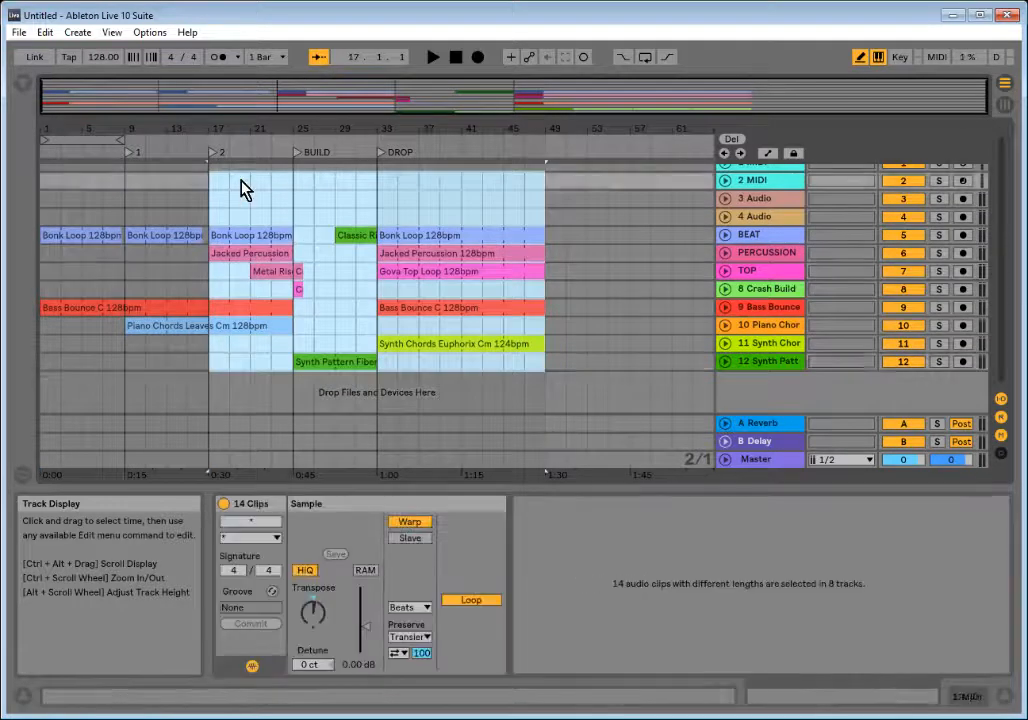
pyautogui.hotkey('ctrl', 'd')
pyautogui.click(420, 276)
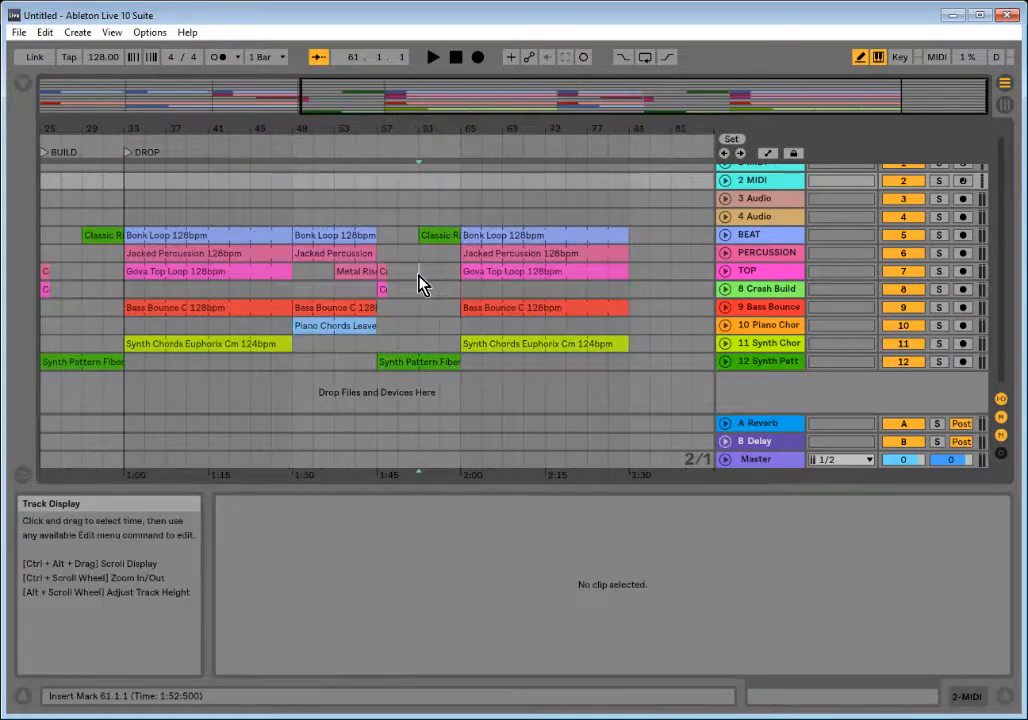
# - Delete the Bass Bounce clip at bar 49, between the first drop and the second build
pyautogui.moveTo(552, 96); pyautogui.dragTo(558, 110)
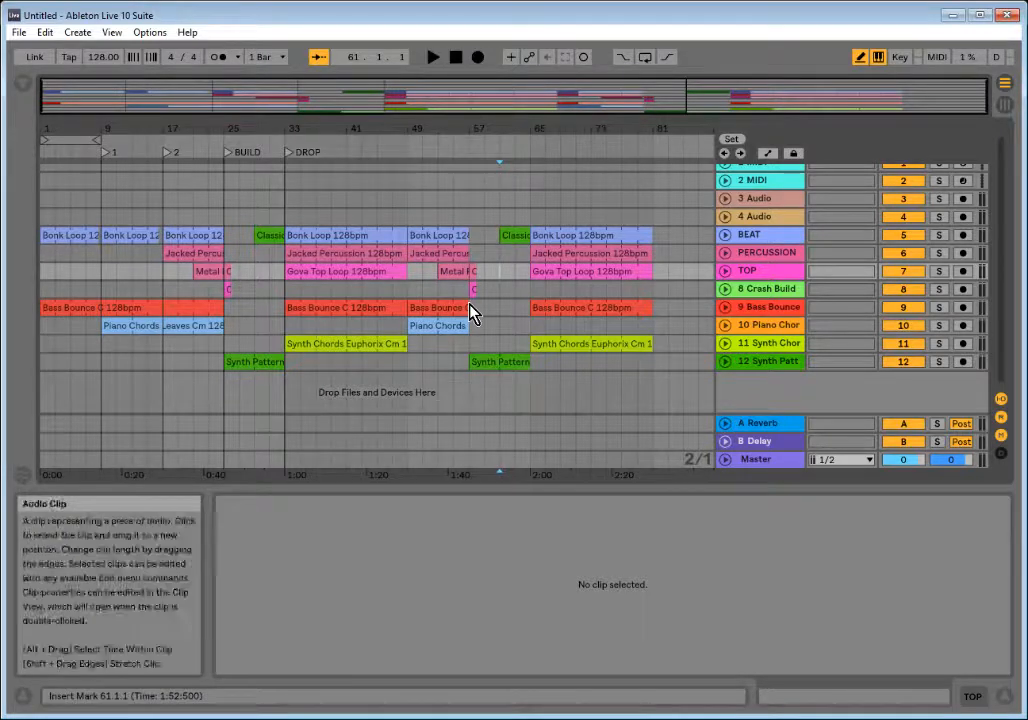
pyautogui.moveTo(465, 306); pyautogui.dragTo(408, 307)
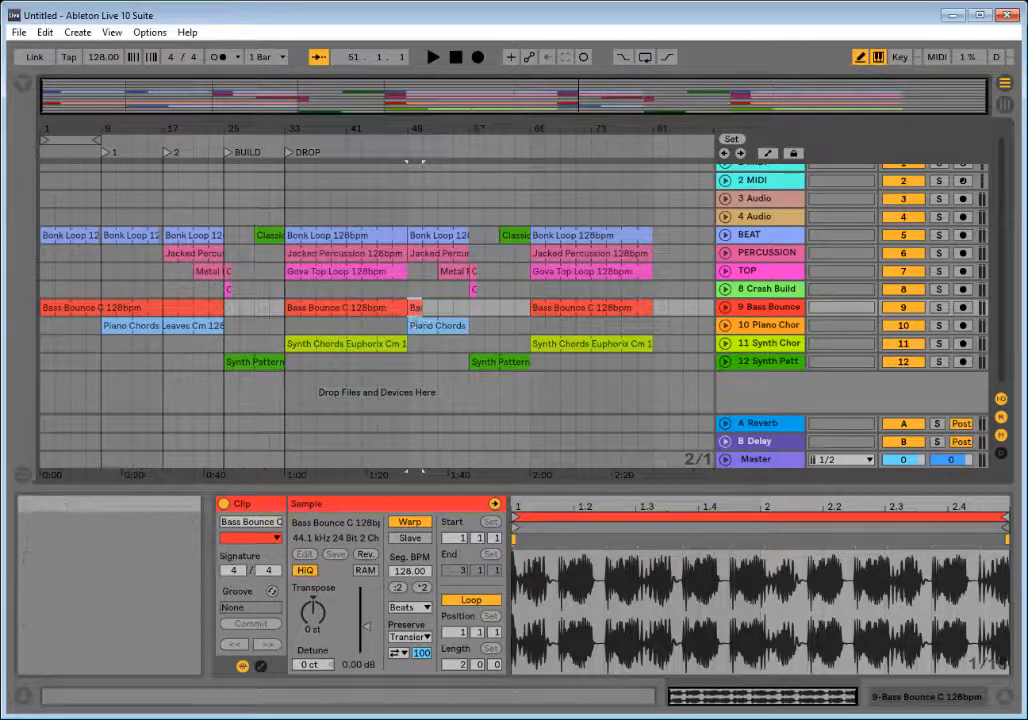
pyautogui.press('Delete')
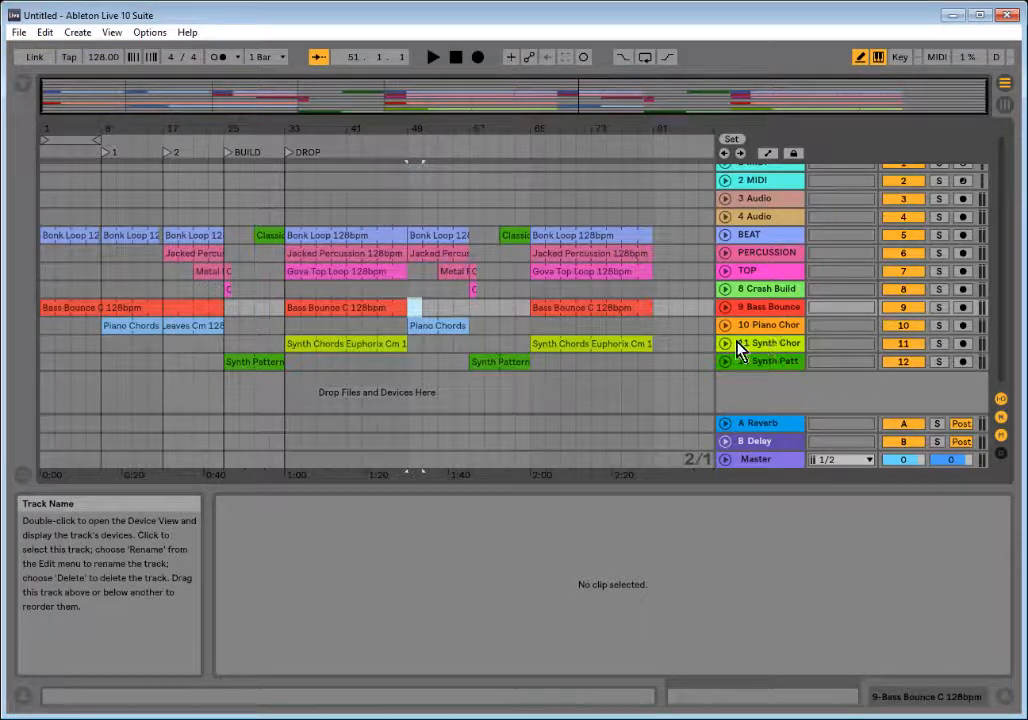
# - Open the Master track's device chain
pyautogui.doubleClick(773, 458)
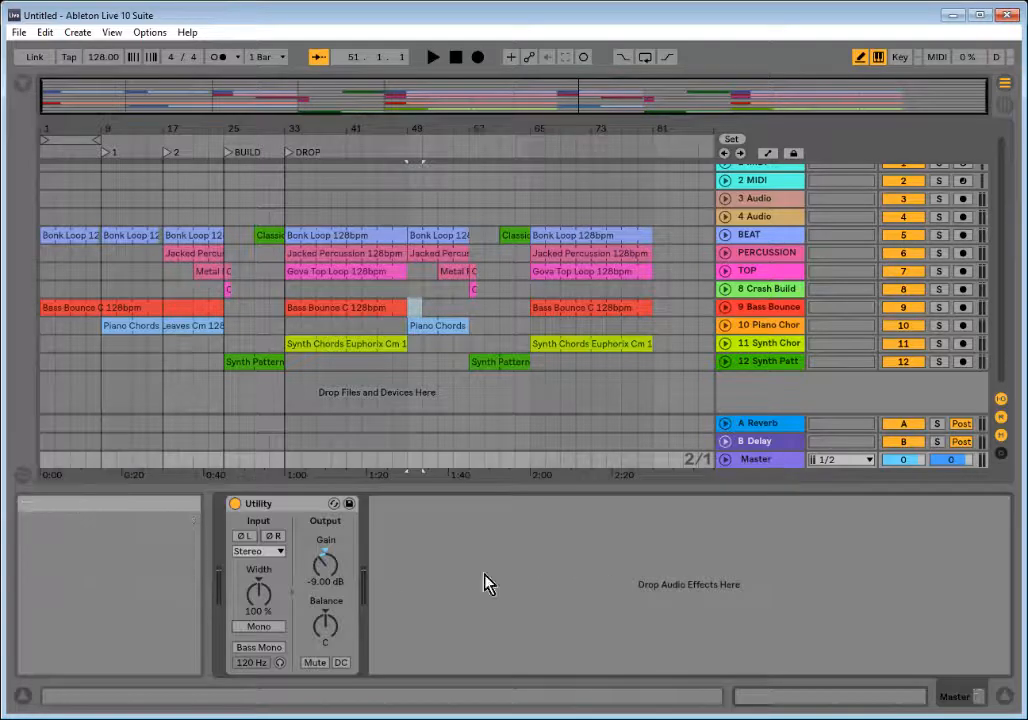